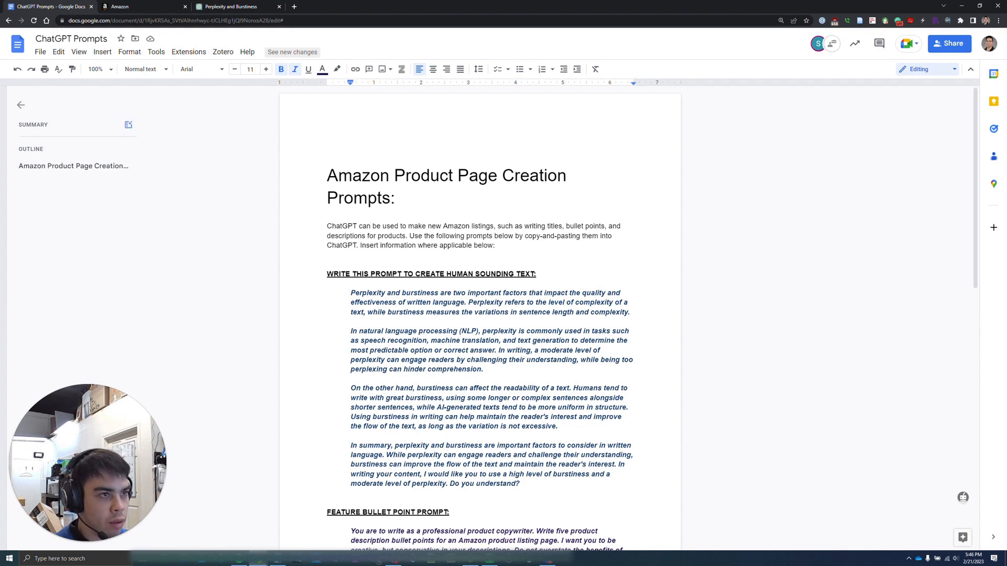
- Review the human-sounding text, feature bullet point and product description prompts in the ChatGPT Prompts document
scroll(480, 315, "down", 8)
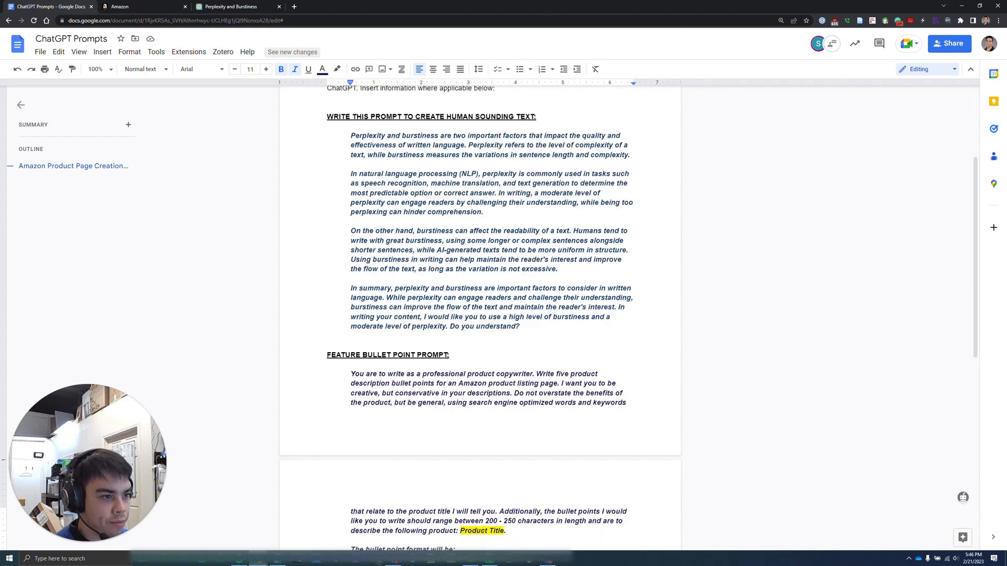
scroll(480, 314, "down", 3)
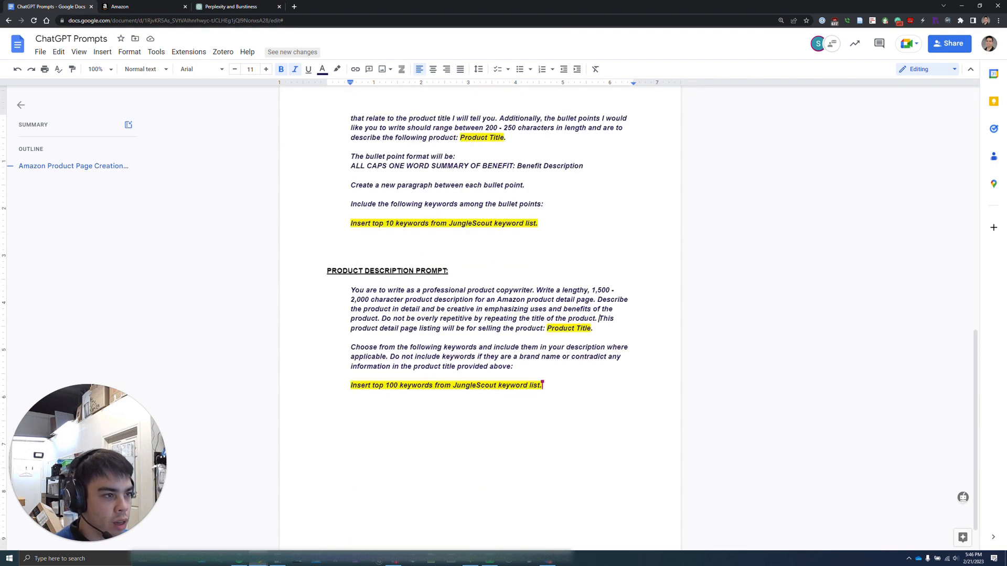
scroll(480, 315, "up", 9)
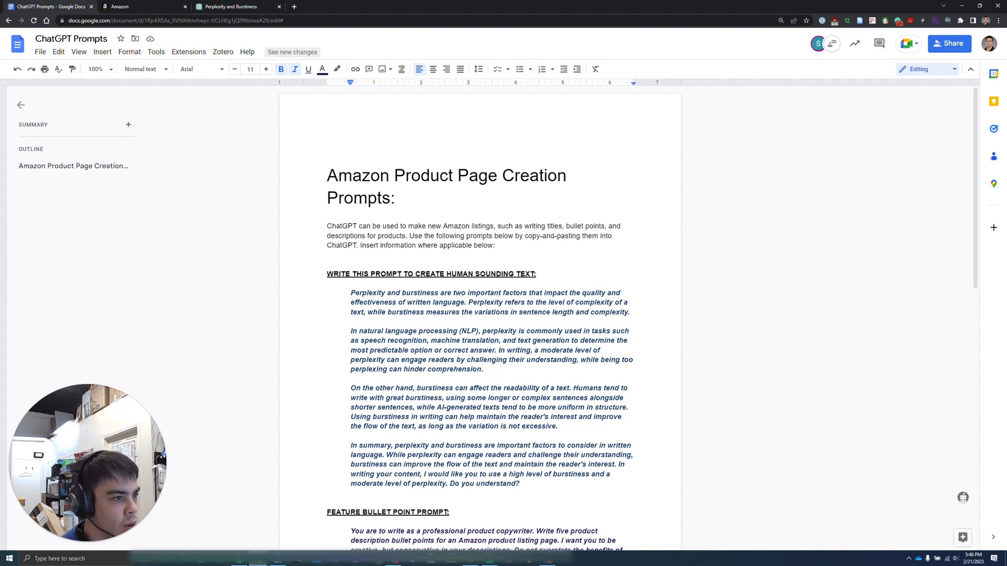
scroll(479, 315, "down", 2)
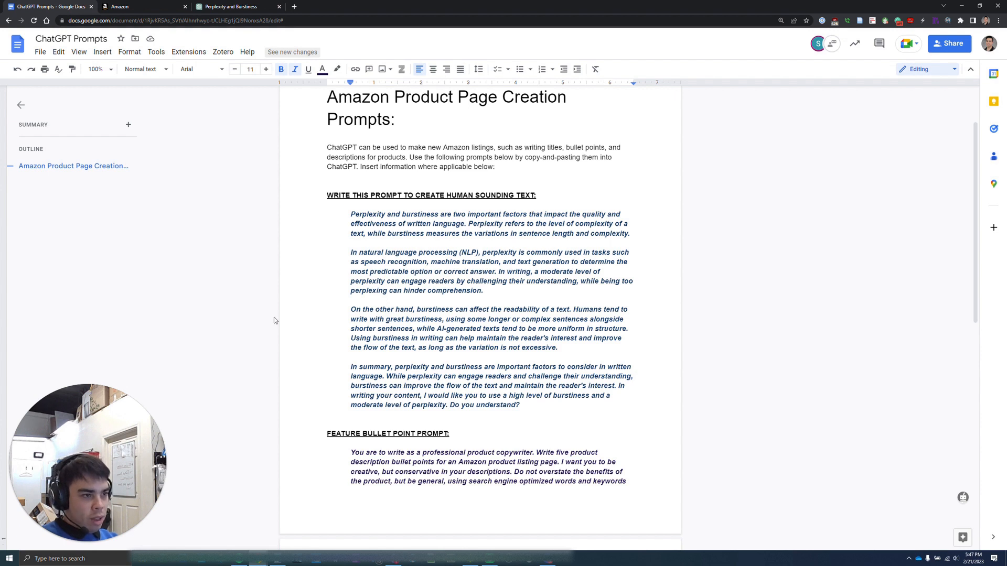
scroll(480, 315, "down", 3)
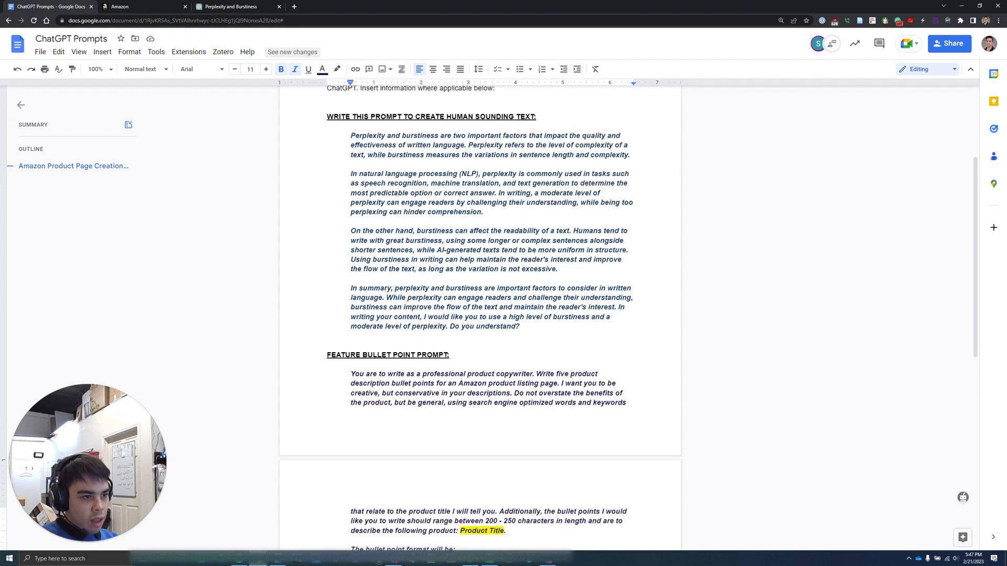
scroll(480, 314, "down", 2)
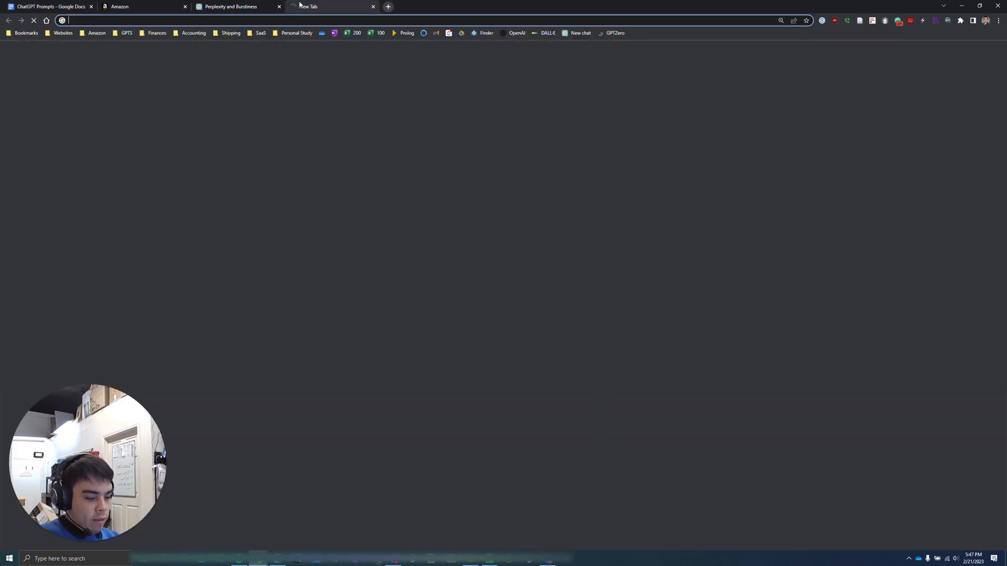
- Load Amazon in a new tab and open the previously viewed Neenah Astrobrights Color Paper in Gamma Green from the copy and printing paper suggestions
left_click(294, 6)
type("ama")
key("Return")
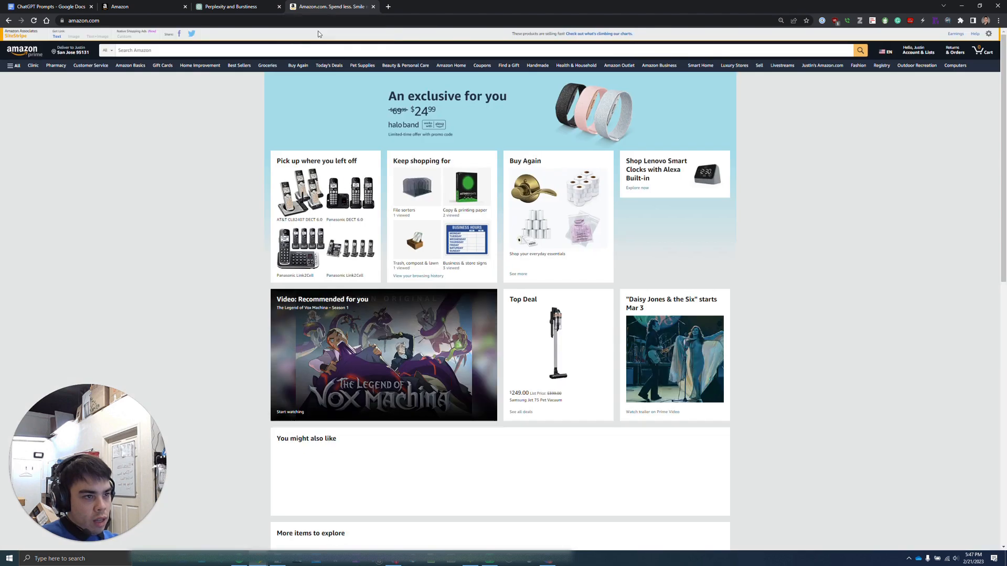
left_click(470, 191)
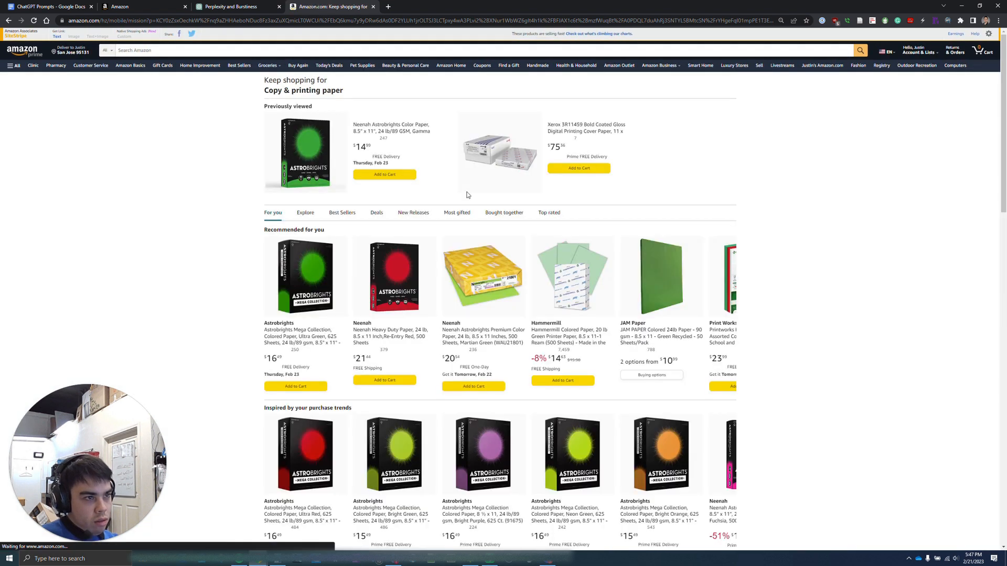
left_click(312, 150)
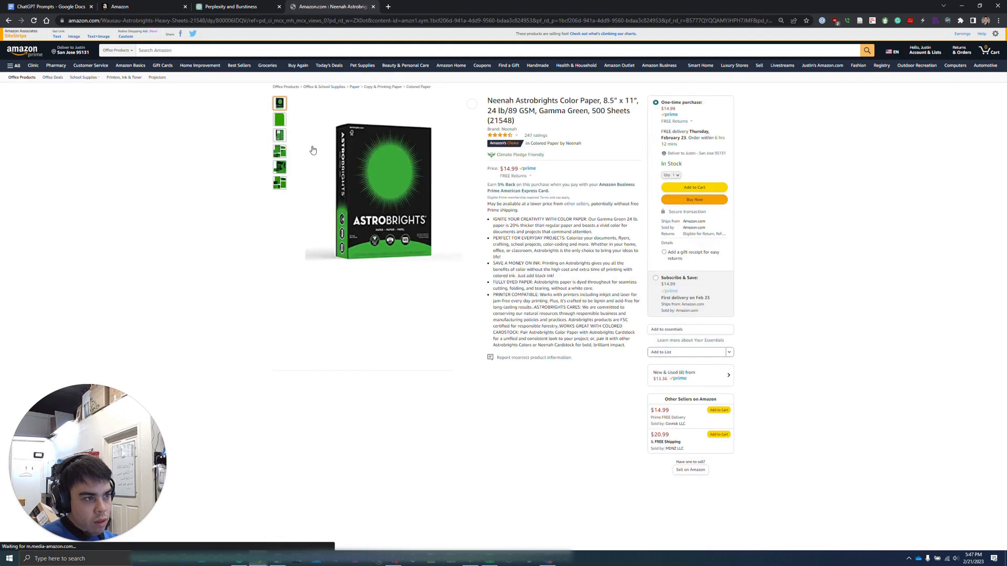
- Examine the feature bullet points on the Neenah Astrobrights product page
left_click_drag(490, 226, 594, 327)
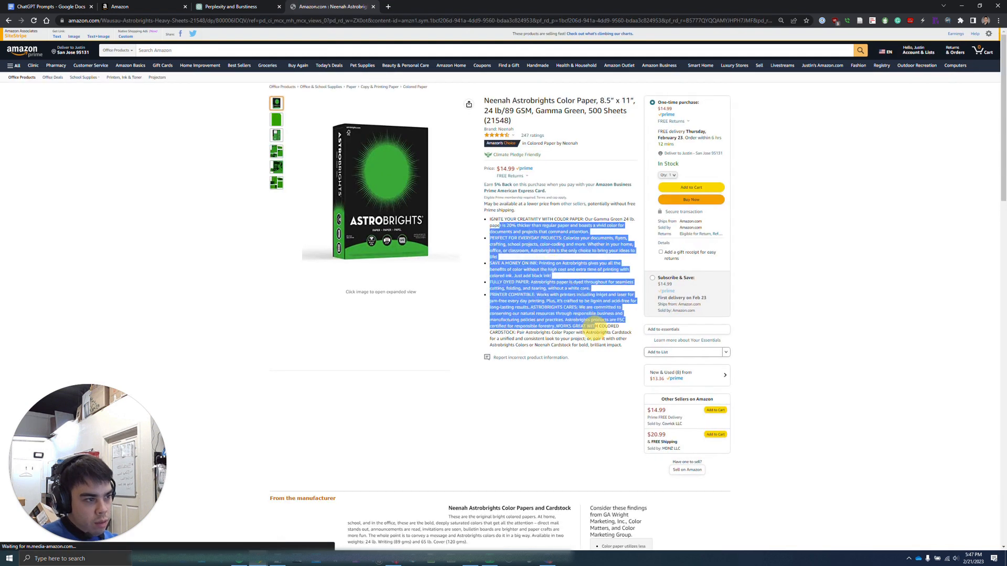
left_click(541, 258)
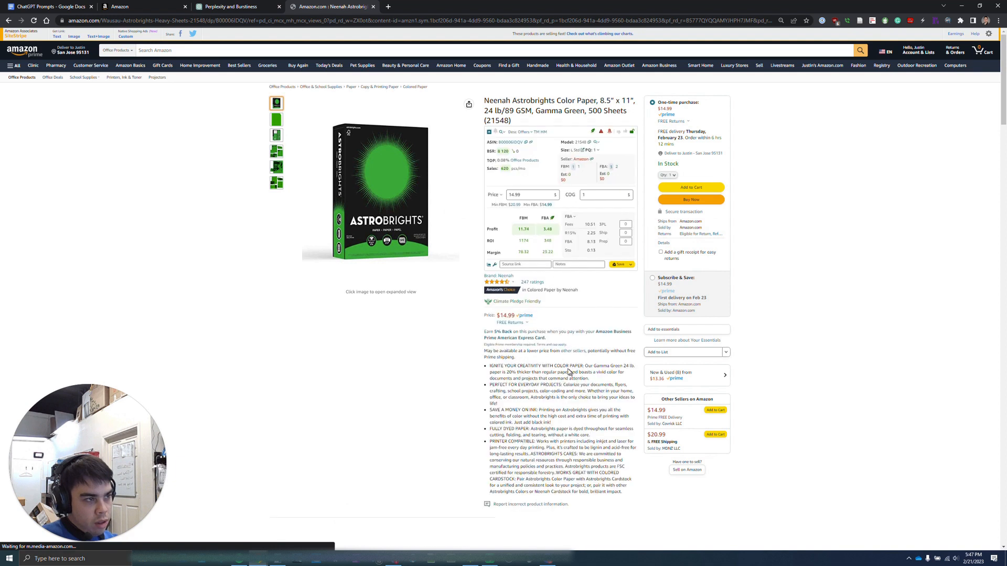
scroll(500, 472, "down", 3)
middle_click(499, 519)
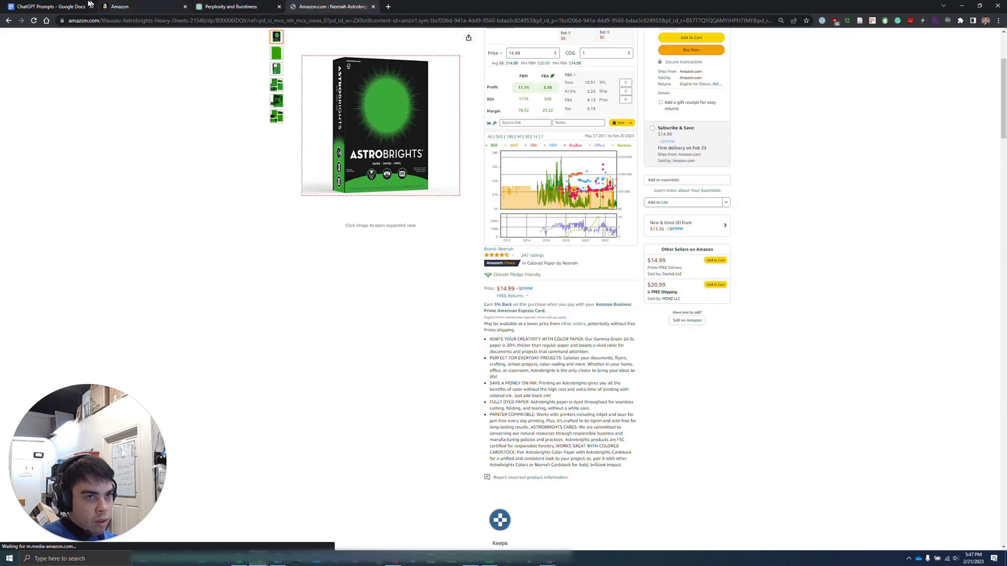
- Return to the ChatGPT Prompts document and read the feature bullet point and product description prompts with their highlighted placeholders
left_click(53, 6)
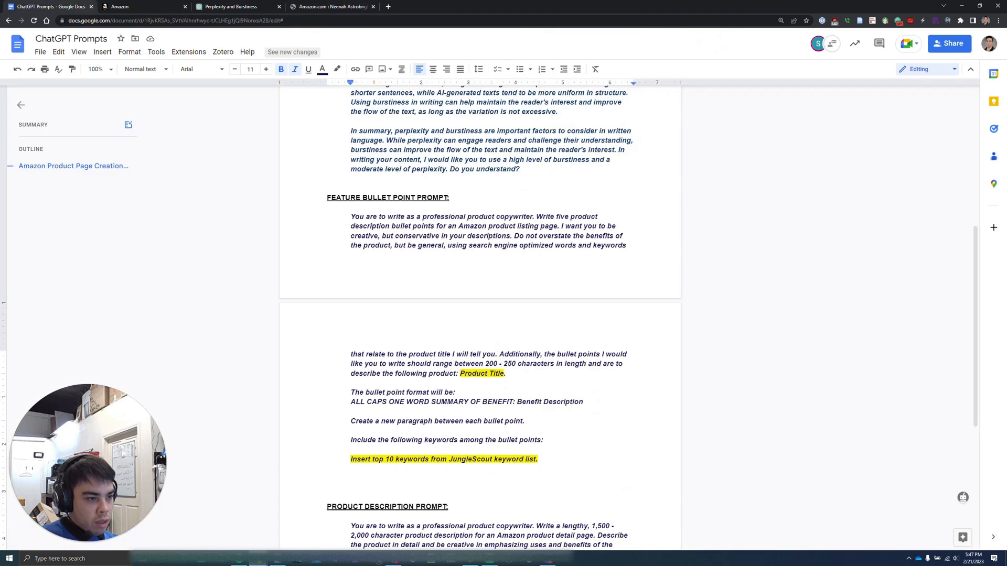
scroll(480, 314, "down", 2)
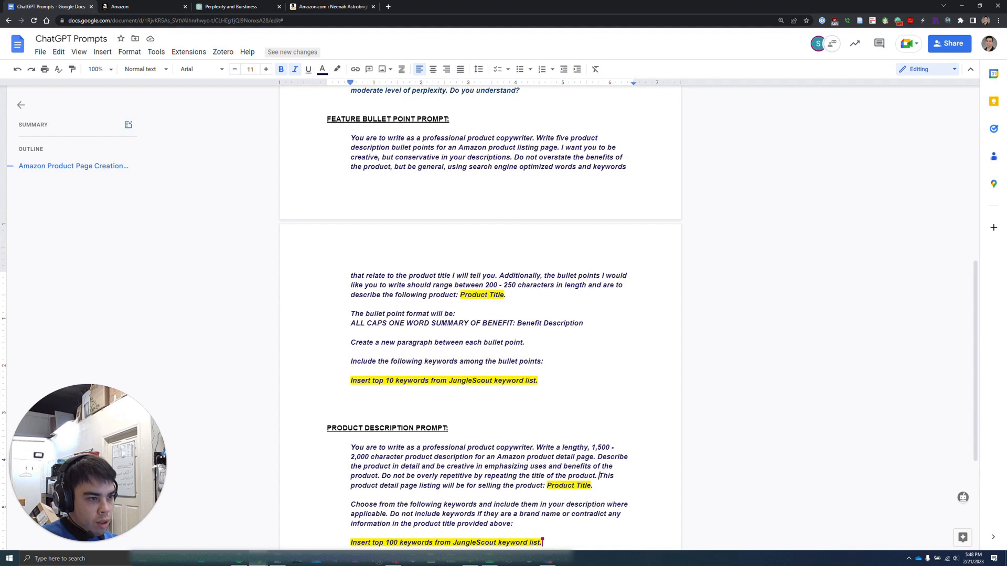
scroll(480, 315, "down", 2)
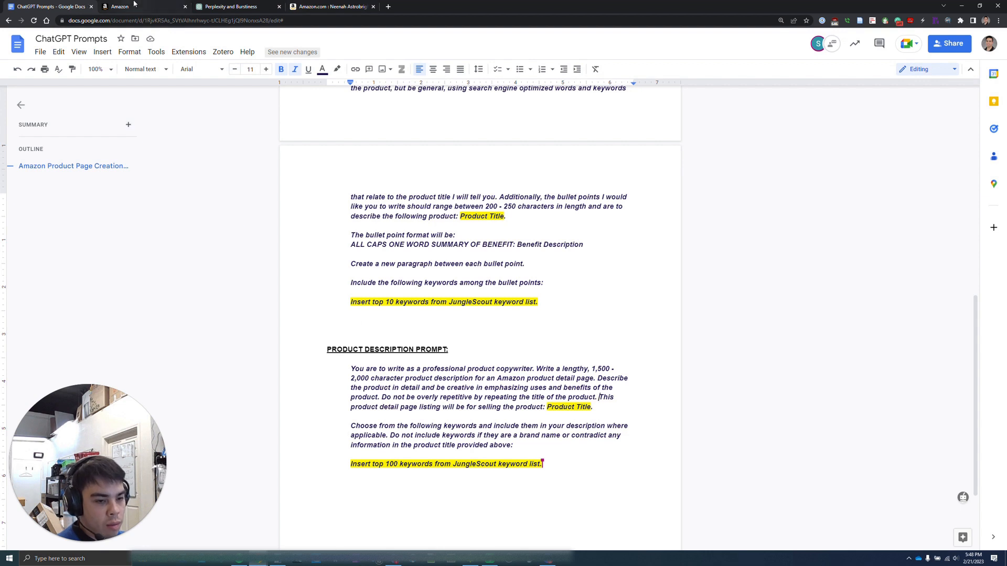
- Switch to Amazon Seller Central and open the Listing Quality Dashboard
mouse_move(133, 4)
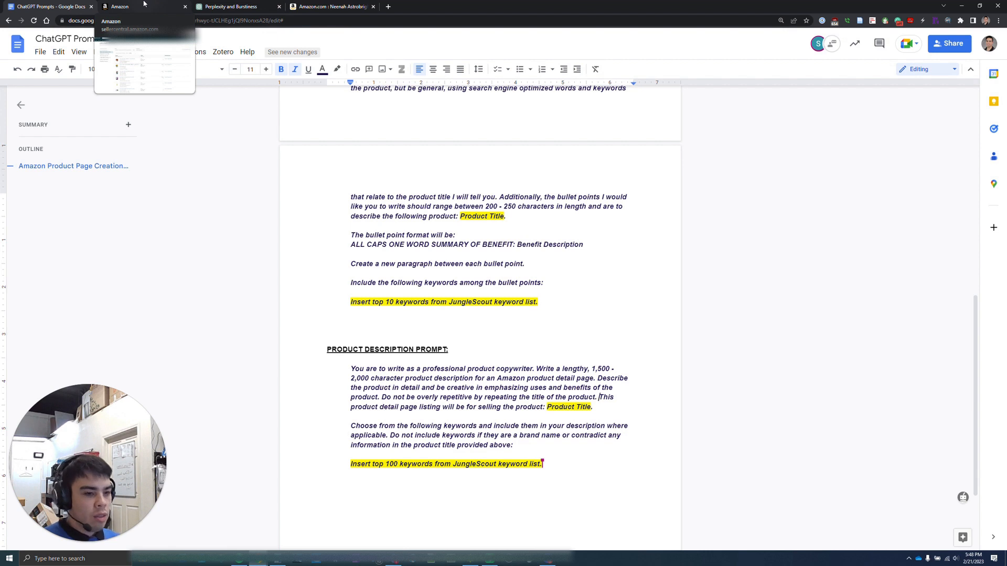
left_click(144, 4)
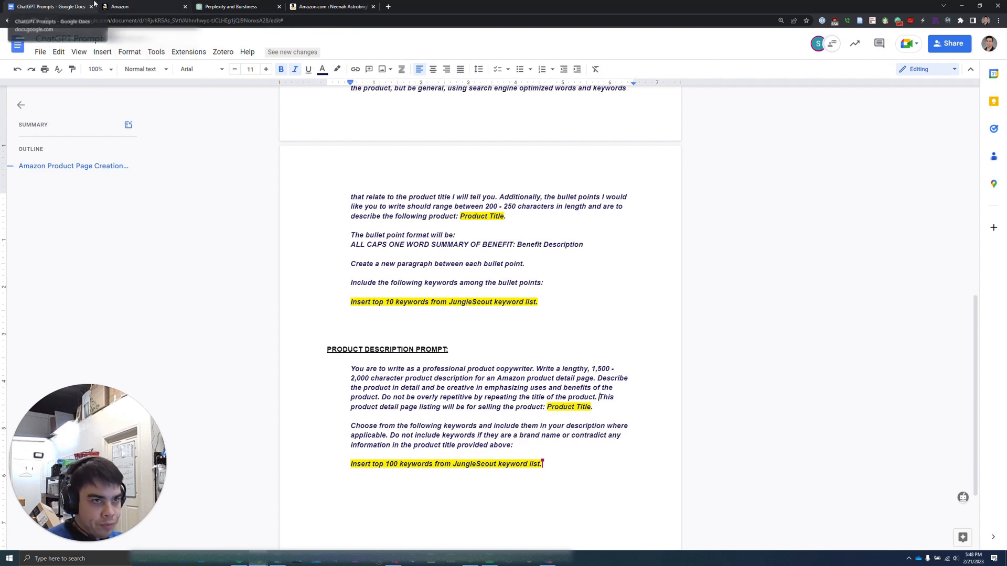
left_click(81, 43)
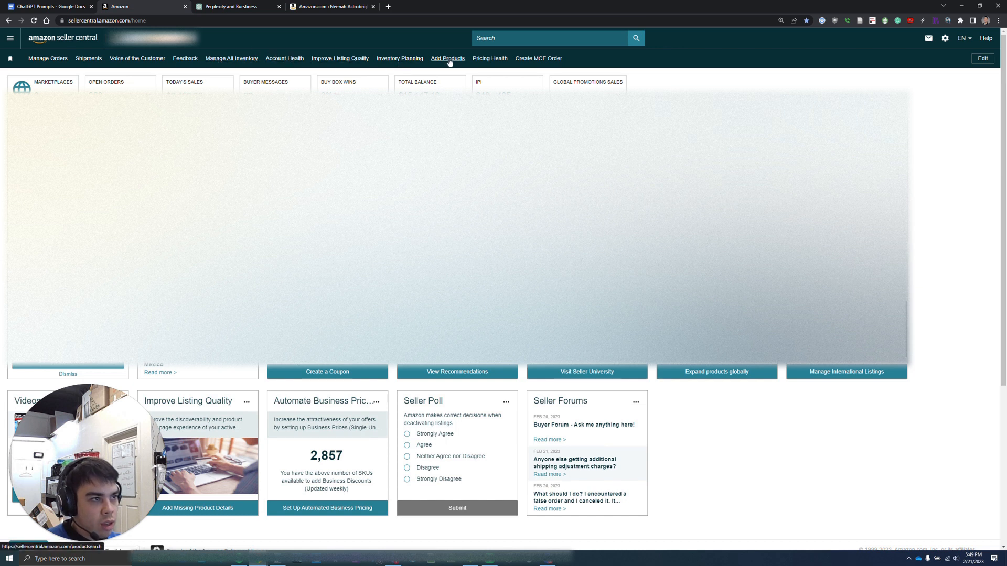
left_click(361, 59)
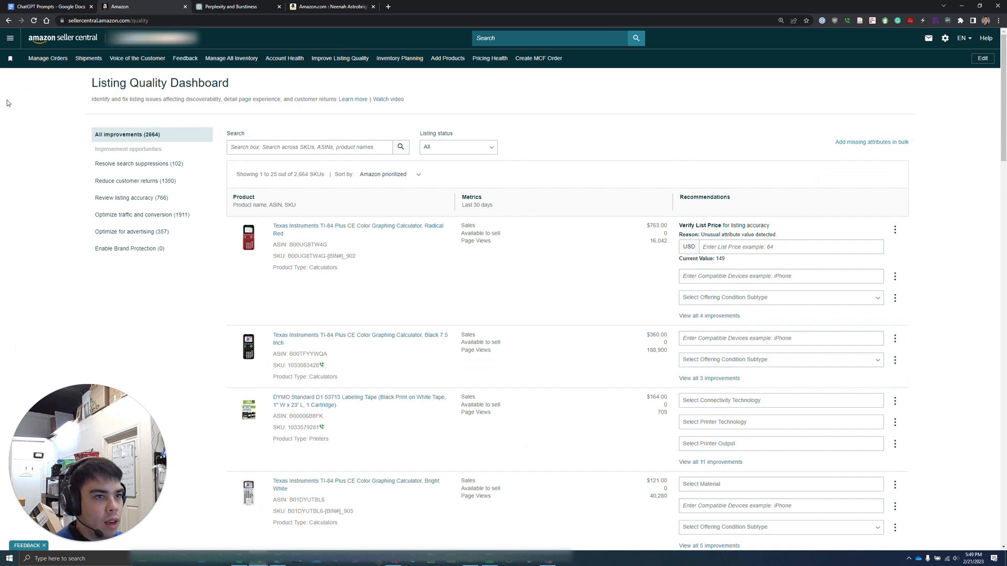
- Examine the Listing Quality Dashboard's description and its list of products with recommended improvements
left_click_drag(90, 86, 246, 87)
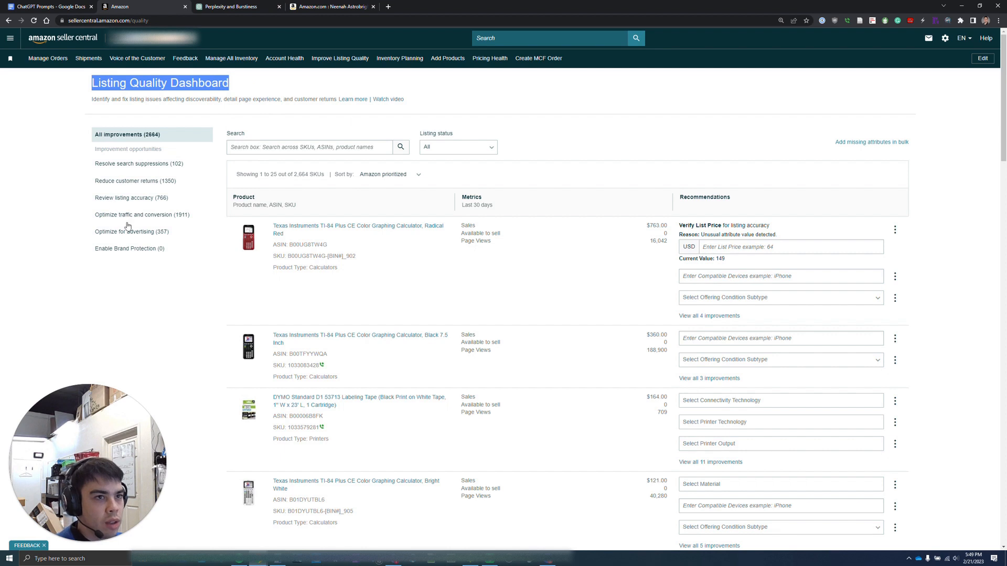
left_click_drag(92, 99, 337, 108)
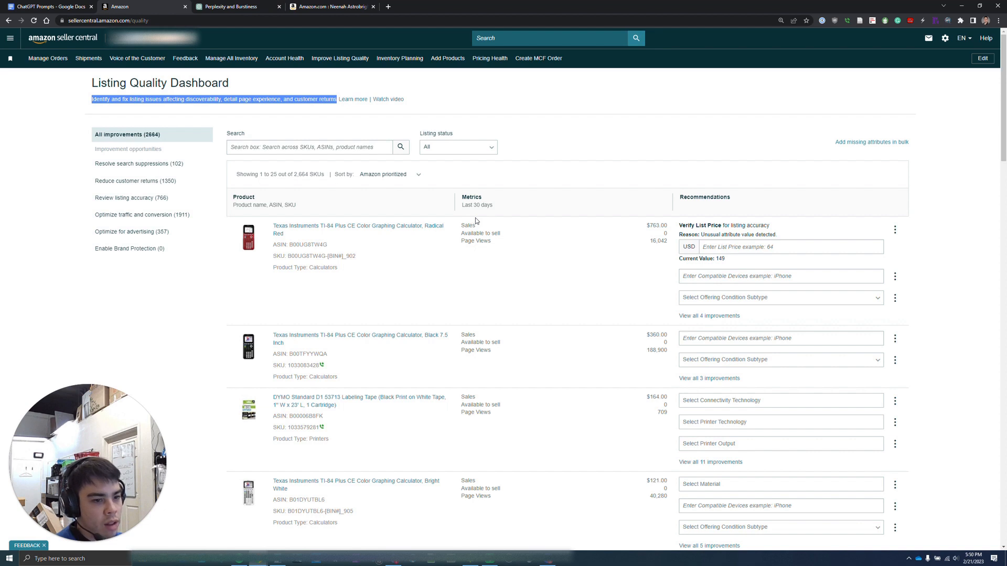
scroll(430, 247, "down", 15)
scroll(428, 252, "down", 10)
scroll(593, 295, "up", 20)
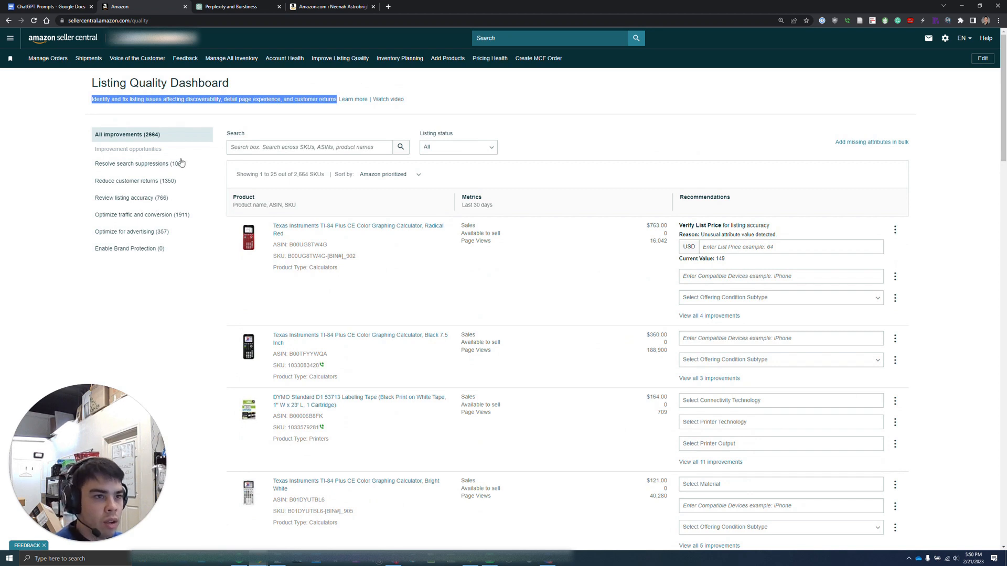
- Filter the listings by the Search suppressed status and sort them by Available
left_click(454, 147)
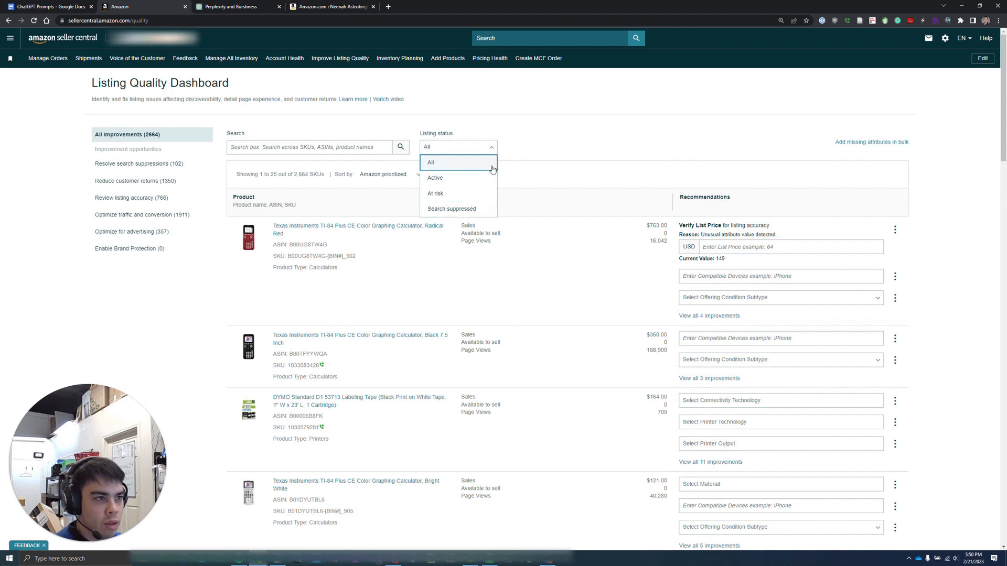
left_click(481, 209)
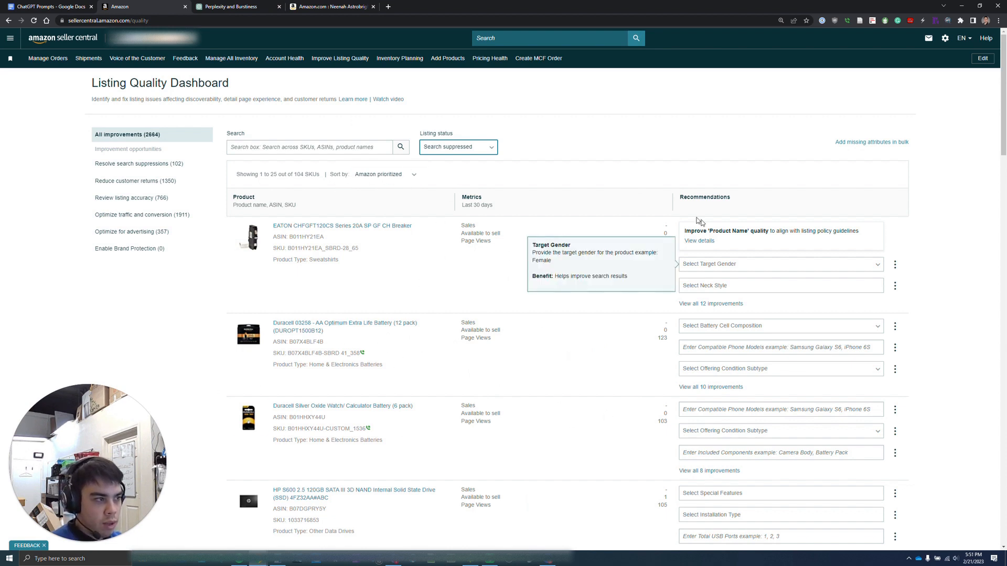
scroll(651, 288, "down", 8)
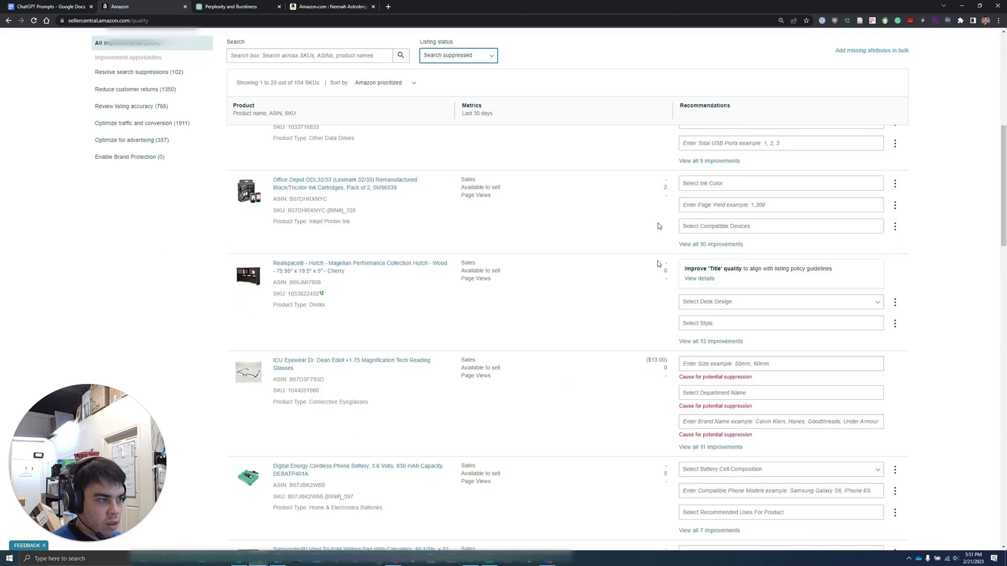
scroll(657, 216, "up", 10)
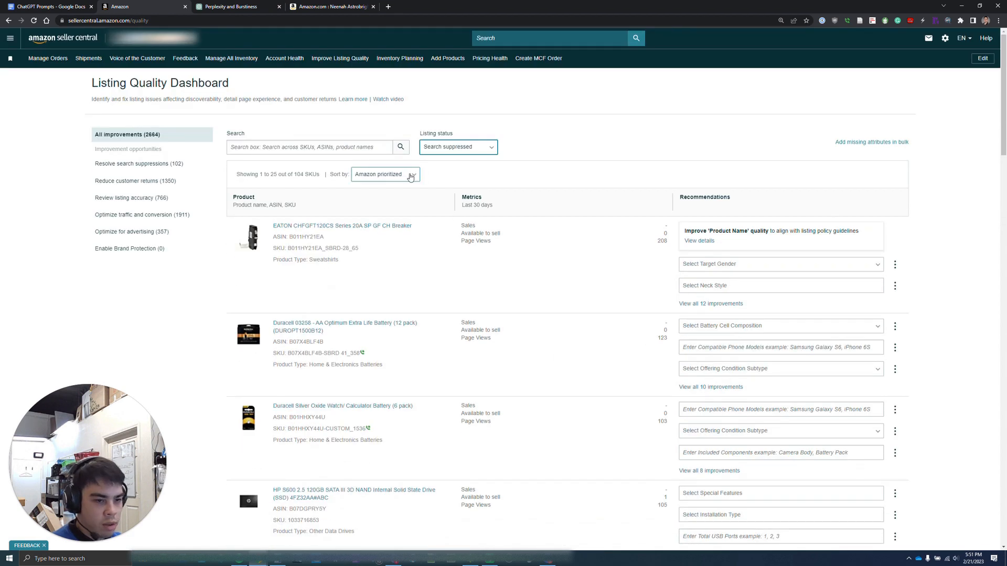
left_click(411, 176)
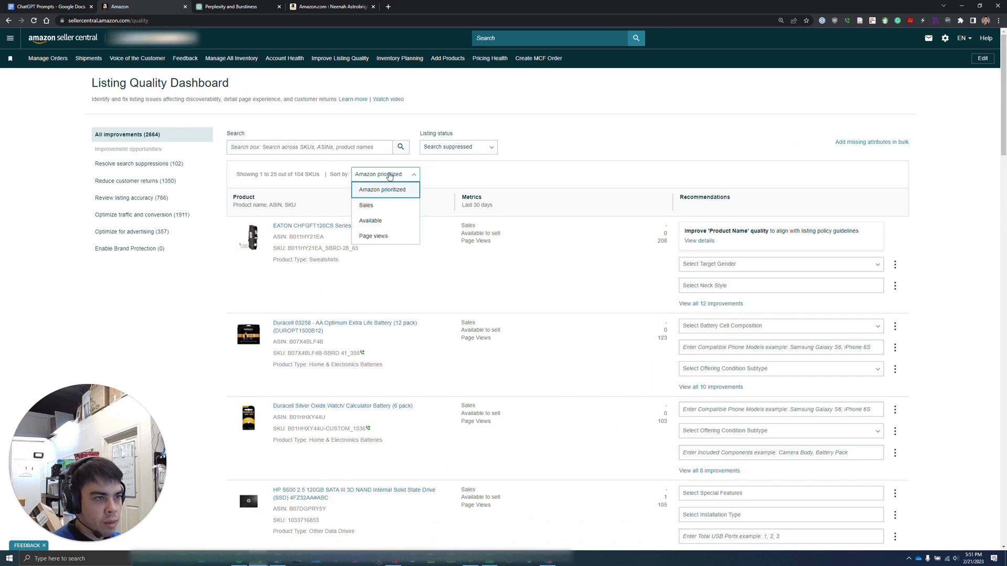
left_click(388, 220)
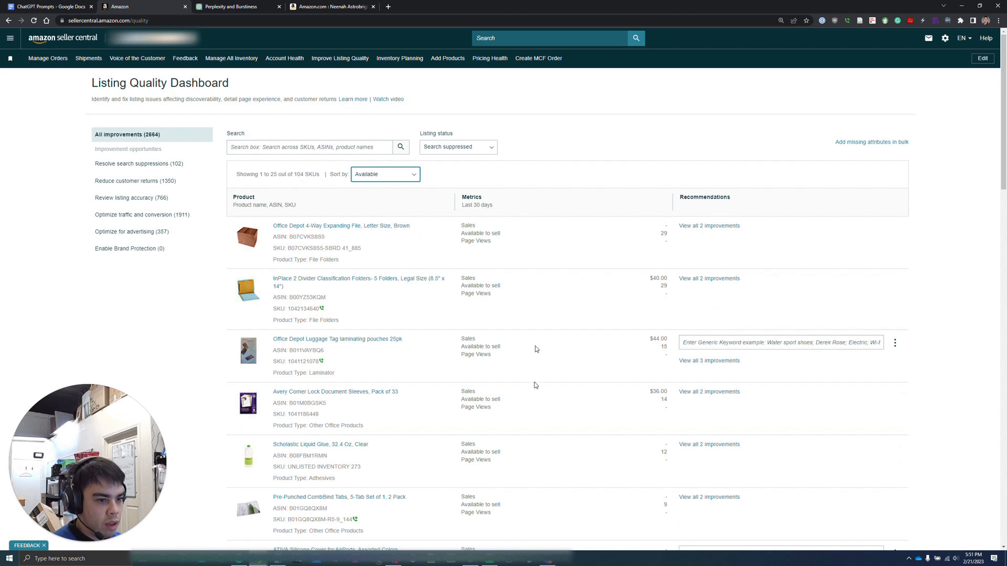
- Examine the search-suppressed listings and their recommended improvements through the end of the first results page
scroll(420, 424, "down", 10)
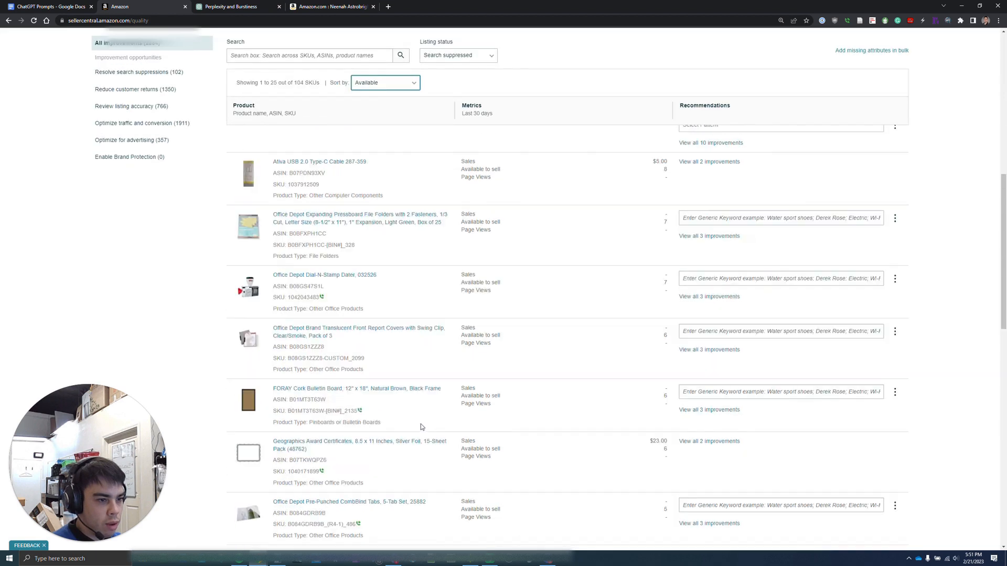
scroll(426, 412, "down", 2)
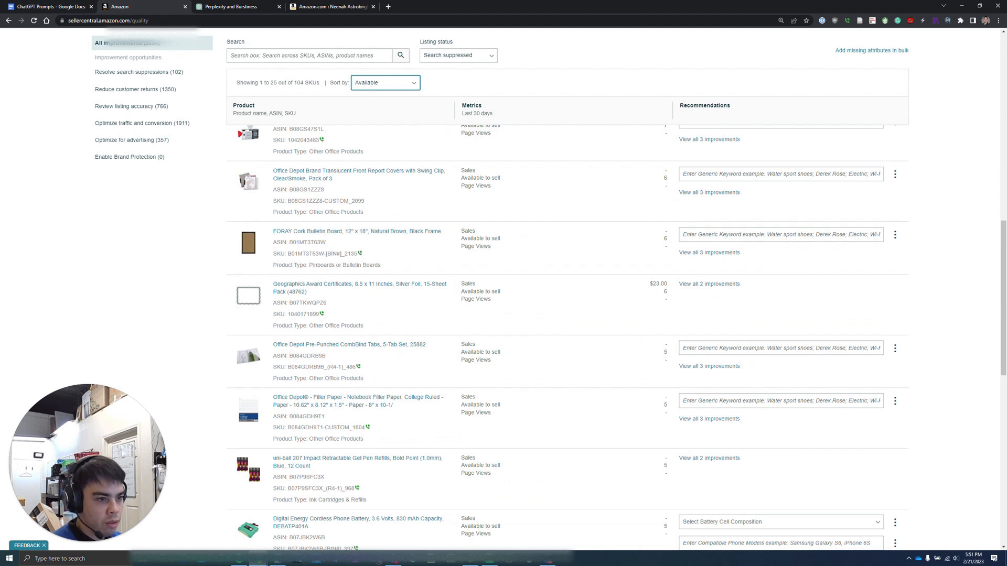
scroll(479, 332, "down", 2)
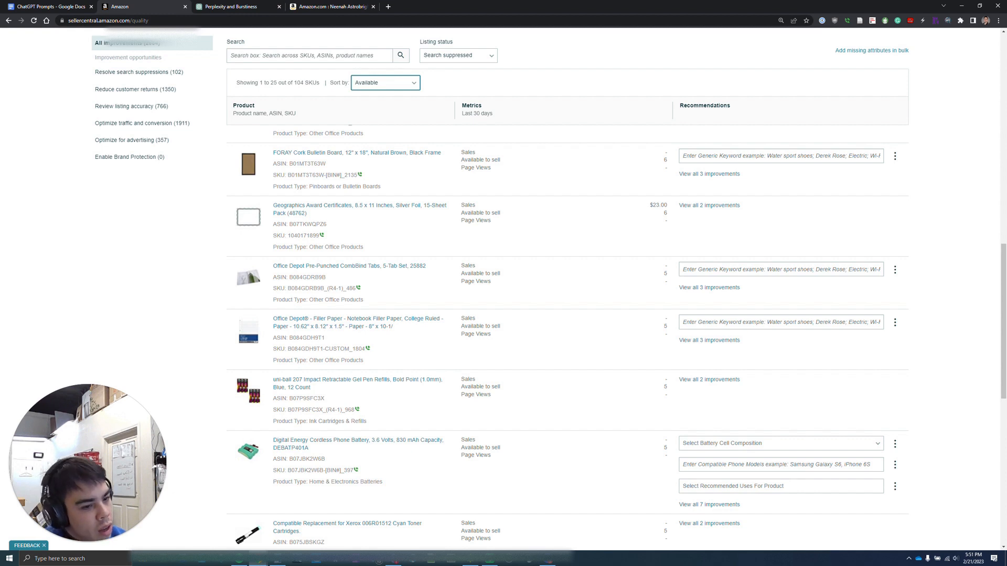
scroll(524, 406, "up", 8)
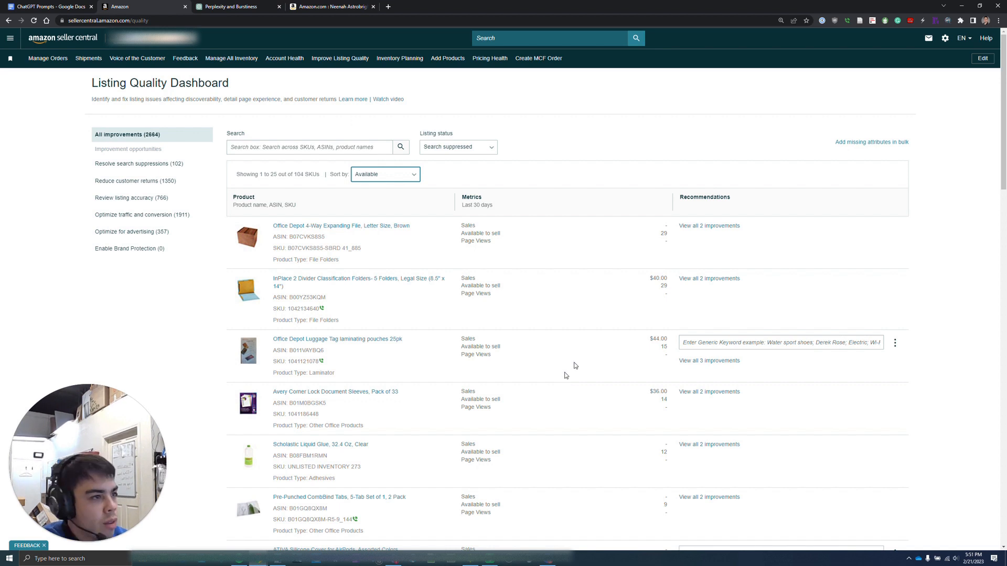
left_click_drag(749, 204, 684, 202)
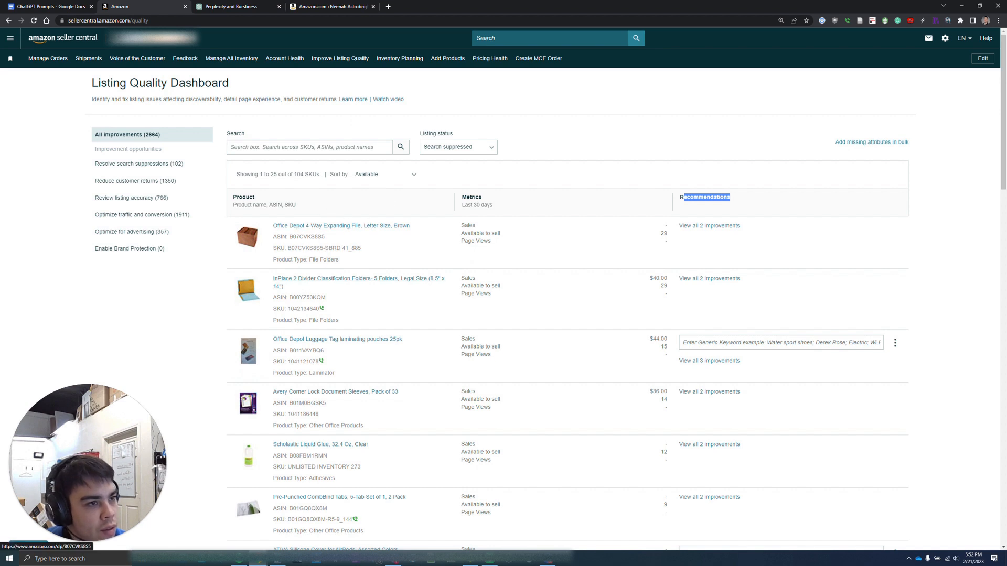
scroll(302, 294, "down", 6)
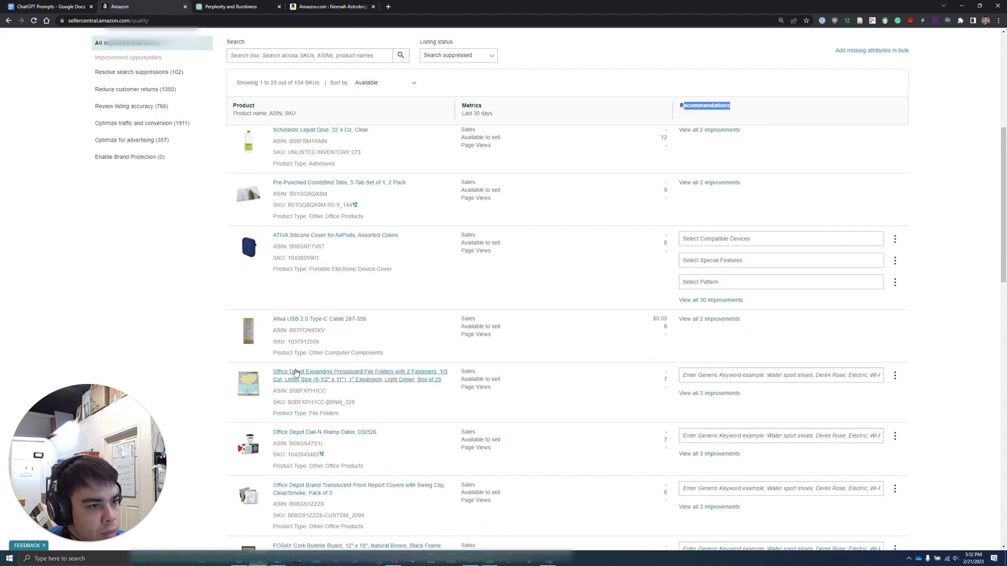
scroll(283, 369, "down", 2)
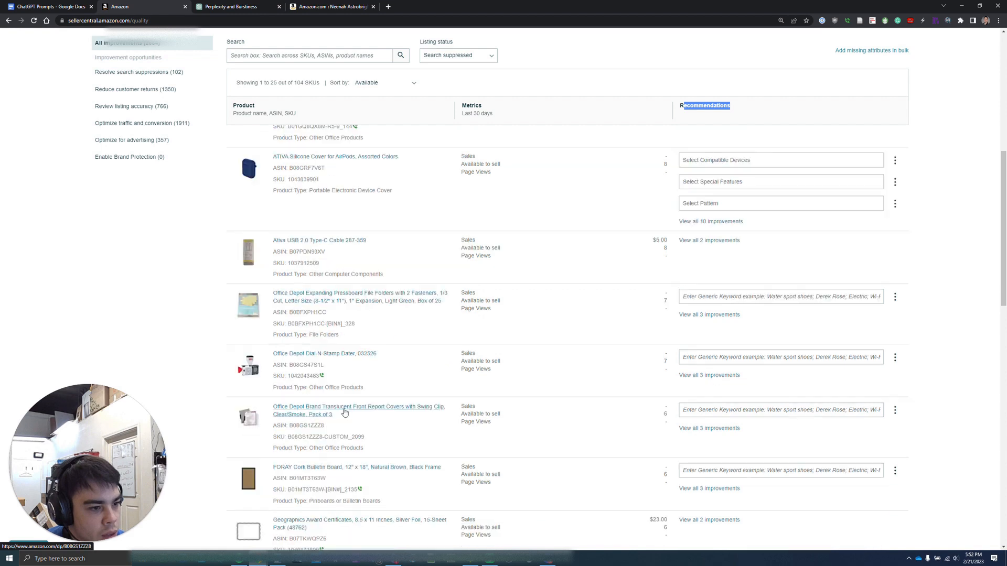
scroll(287, 373, "down", 4)
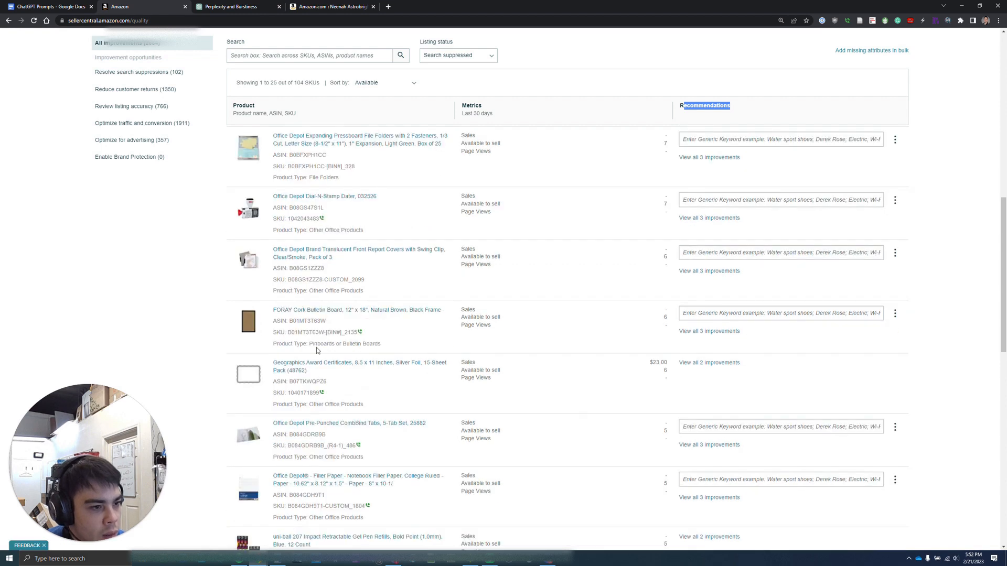
scroll(313, 408, "down", 6)
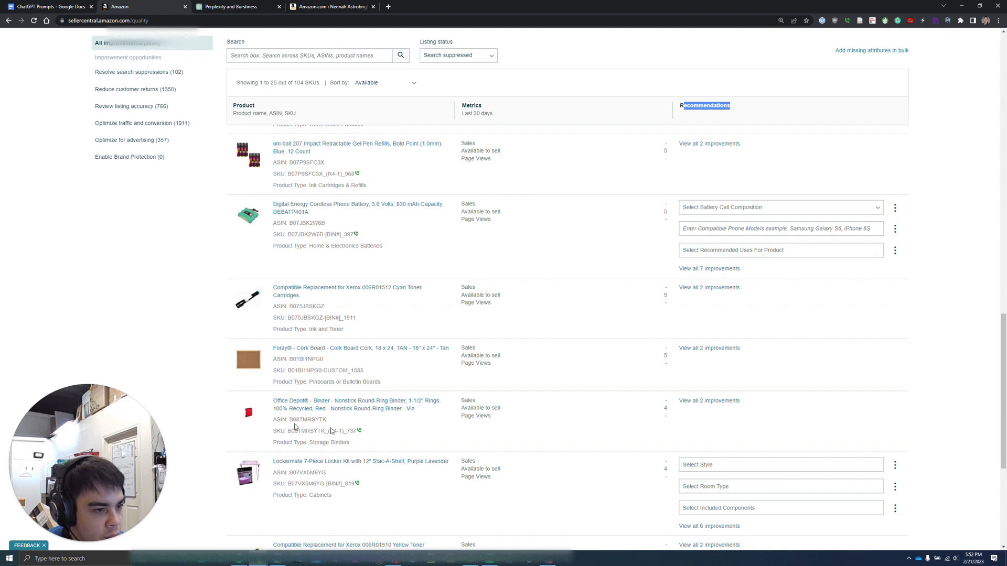
scroll(412, 491, "down", 1)
mouse_move(699, 433)
scroll(391, 488, "down", 3)
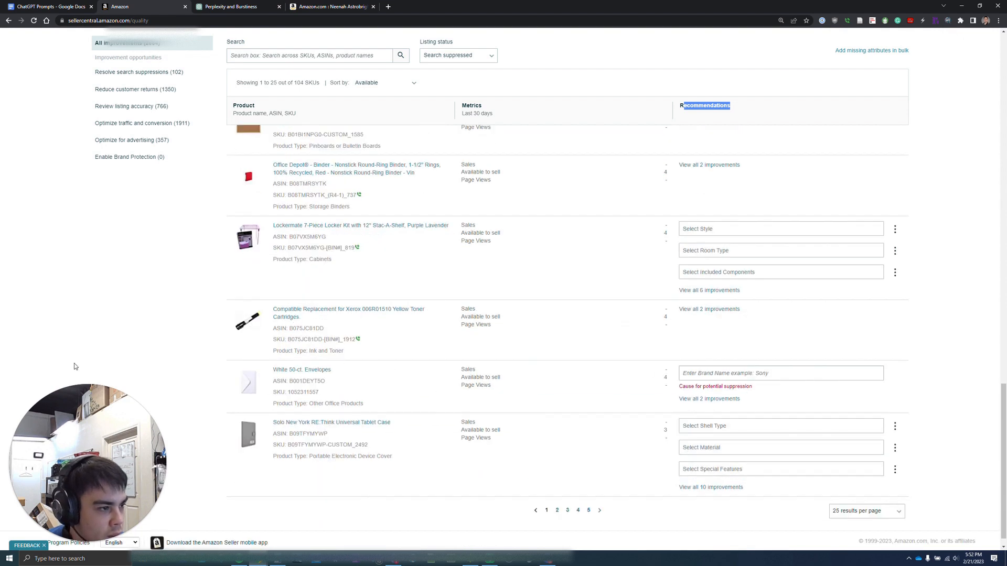
scroll(627, 361, "up", 20)
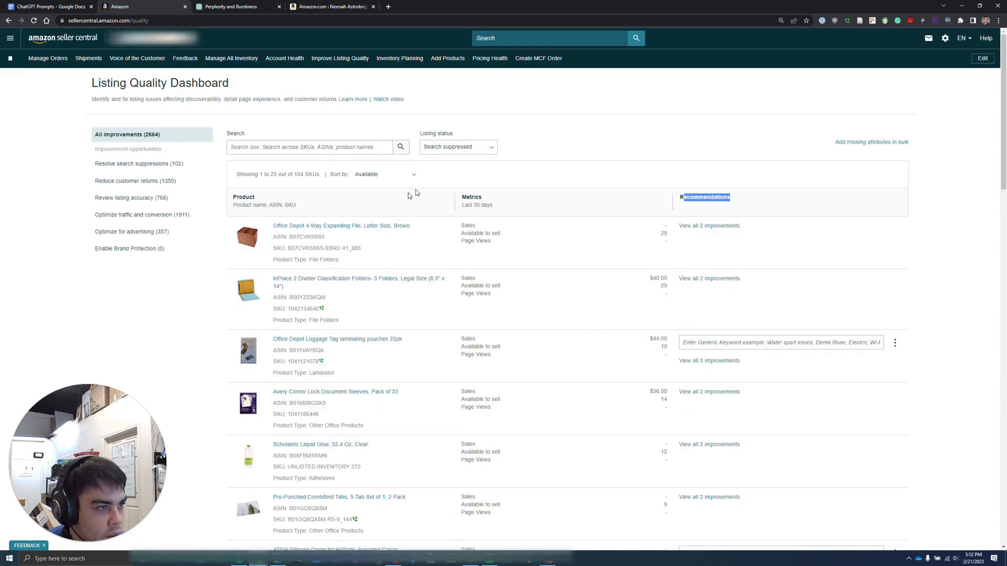
- Check how many suppressed SKUs are listed and review the available quantity of the first product
left_click_drag(252, 174, 309, 174)
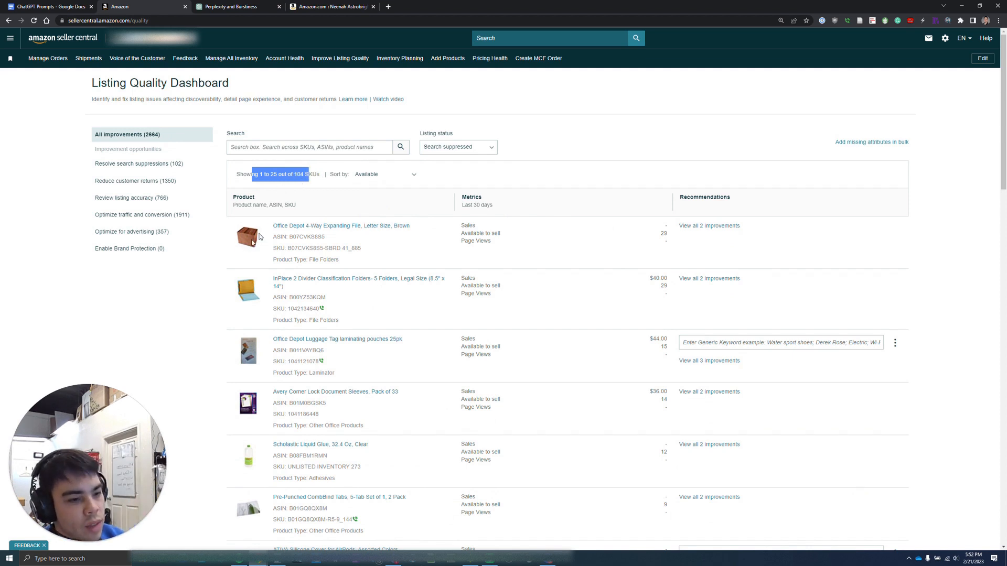
scroll(413, 300, "down", 20)
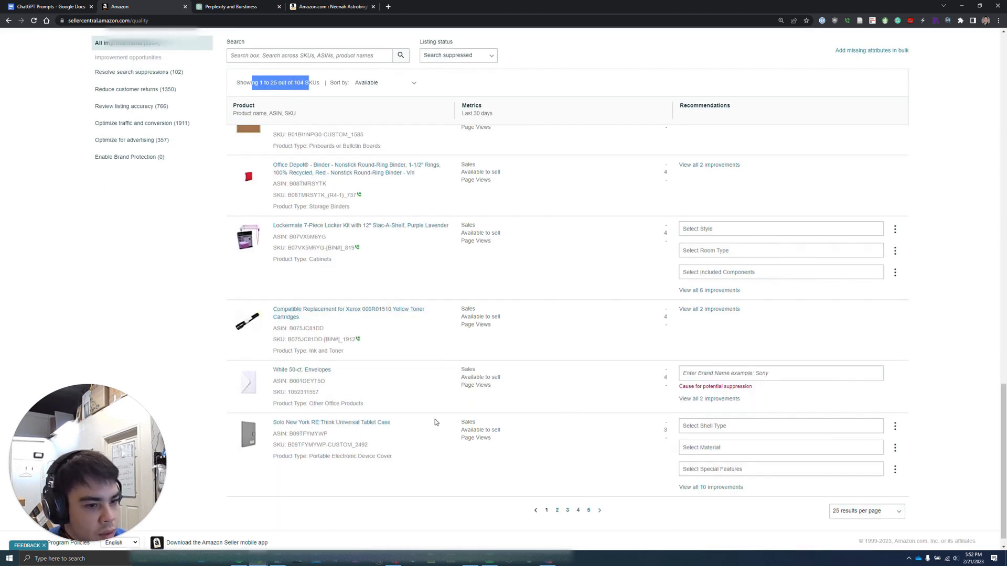
scroll(436, 423, "up", 20)
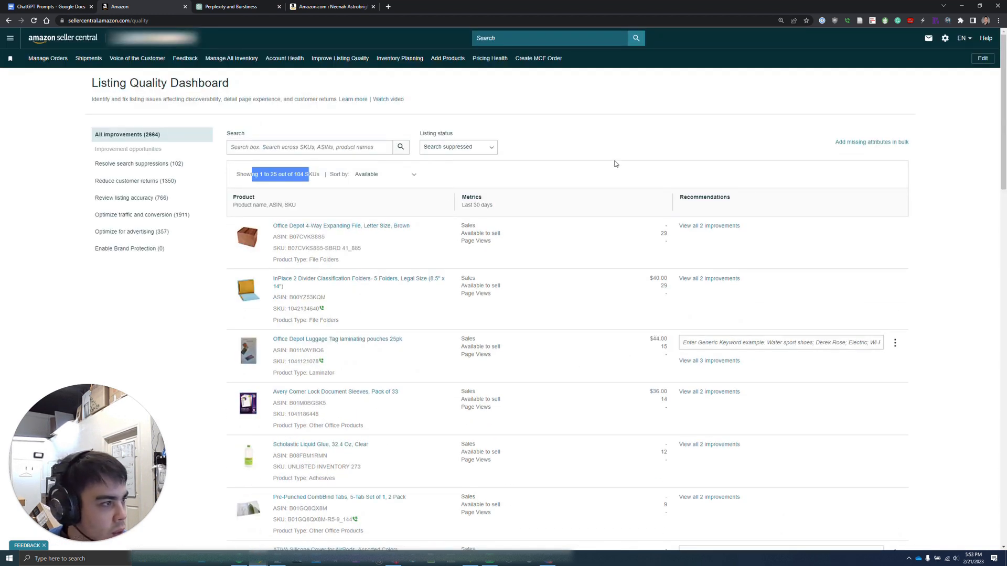
left_click(619, 166)
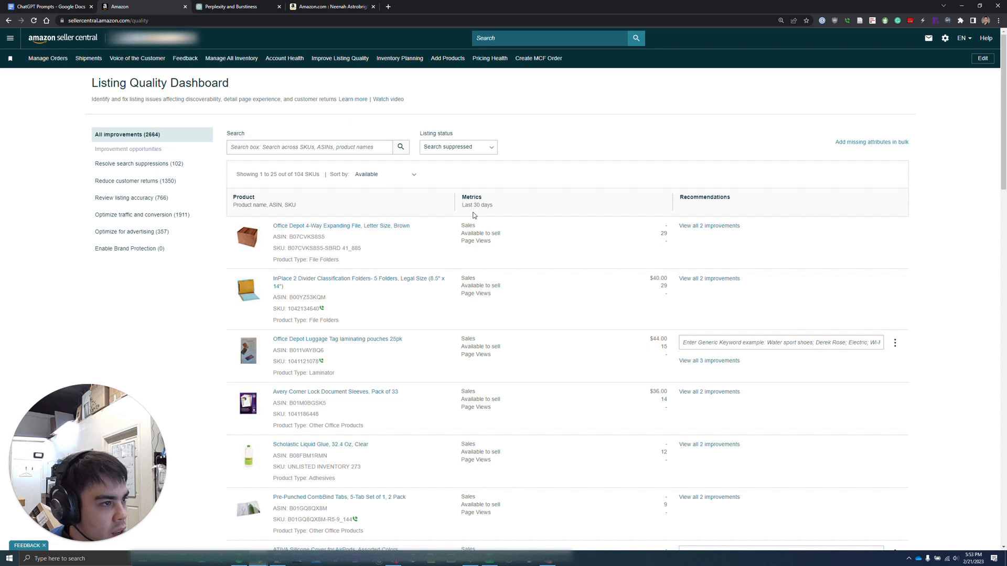
left_click_drag(673, 235, 462, 231)
left_click(543, 242)
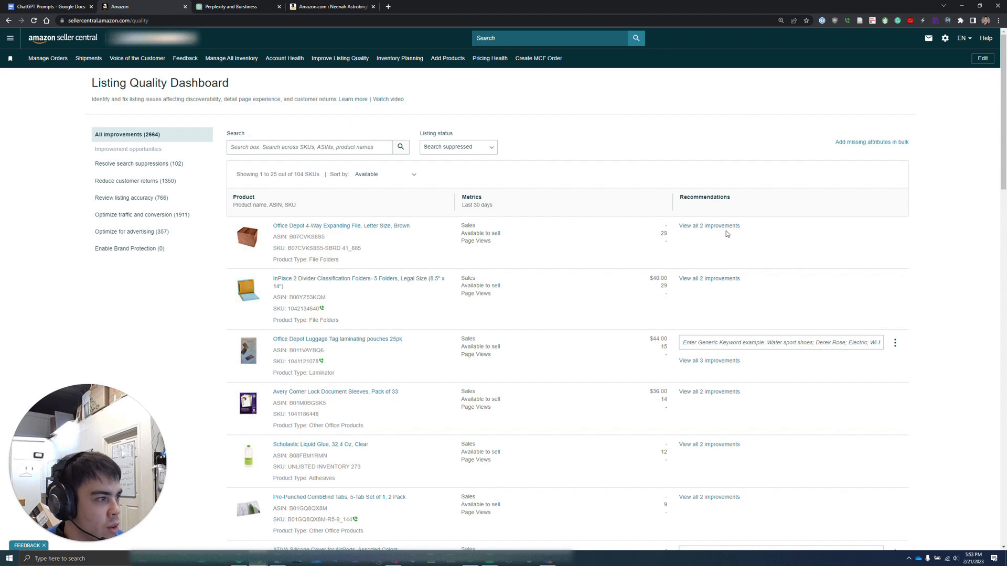
- Open all improvements for the Office Depot 4-Way Expanding File listing, review the Product Description recommendation, and copy the product title
left_click(693, 226)
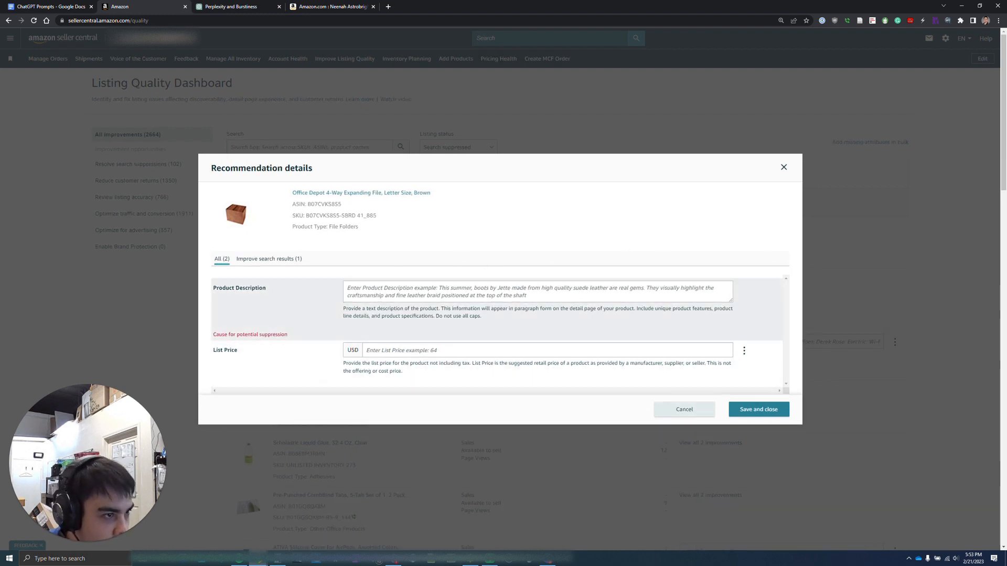
left_click_drag(268, 290, 212, 289)
left_click(403, 317)
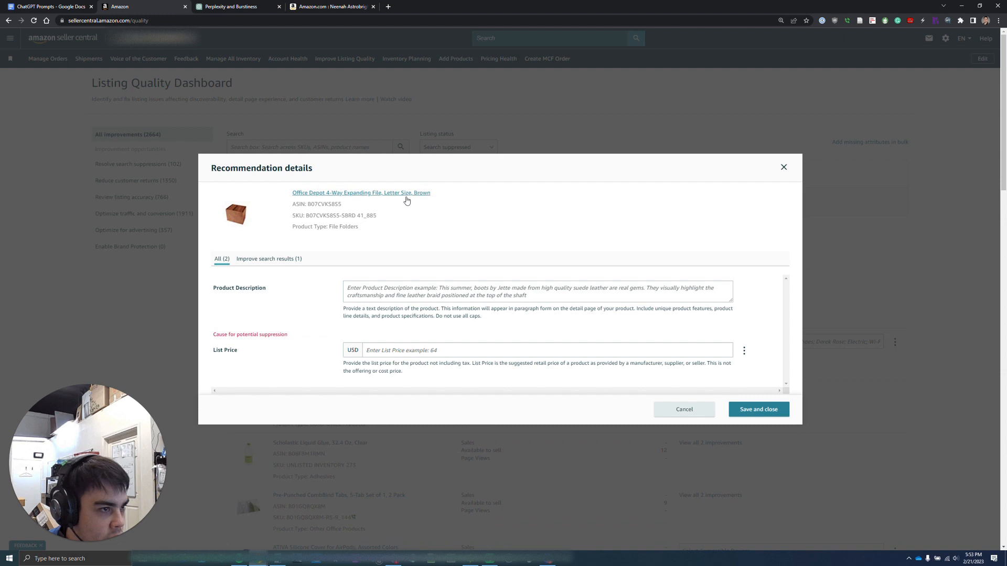
left_click_drag(461, 193, 288, 193)
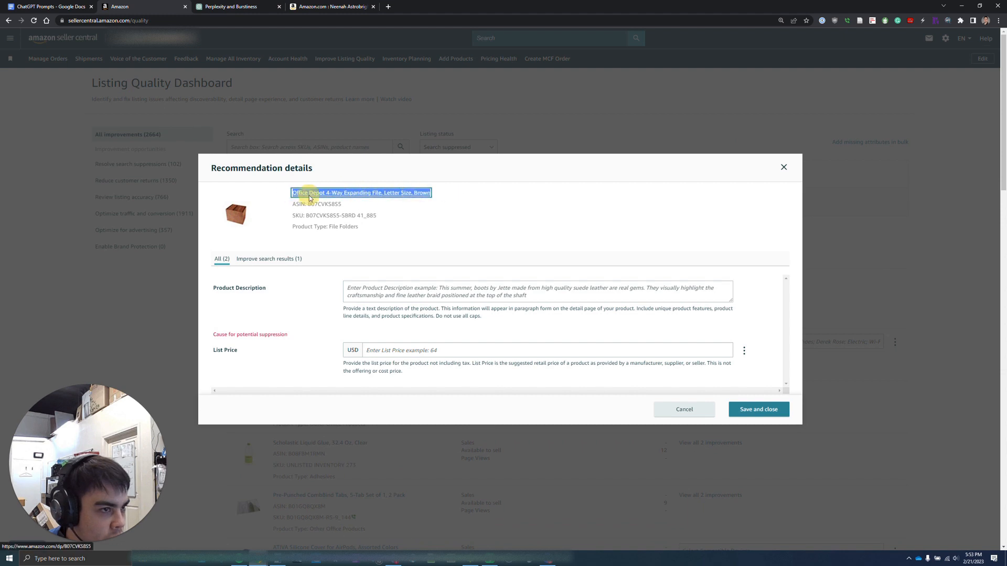
right_click(307, 194)
left_click(338, 256)
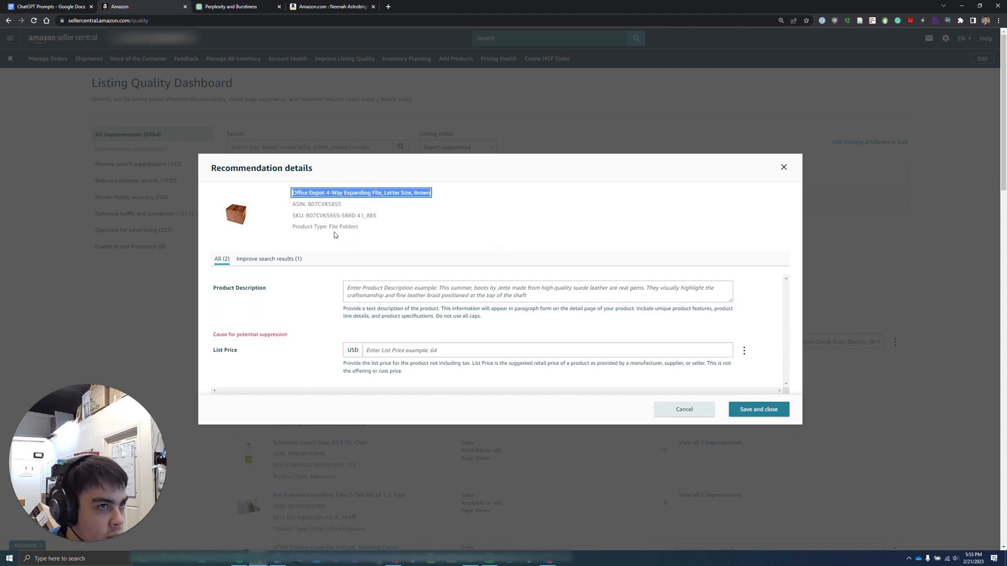
- Start a new ChatGPT chat and send it the full human-sounding text prompt copied from the ChatGPT Prompts document
left_click(246, 7)
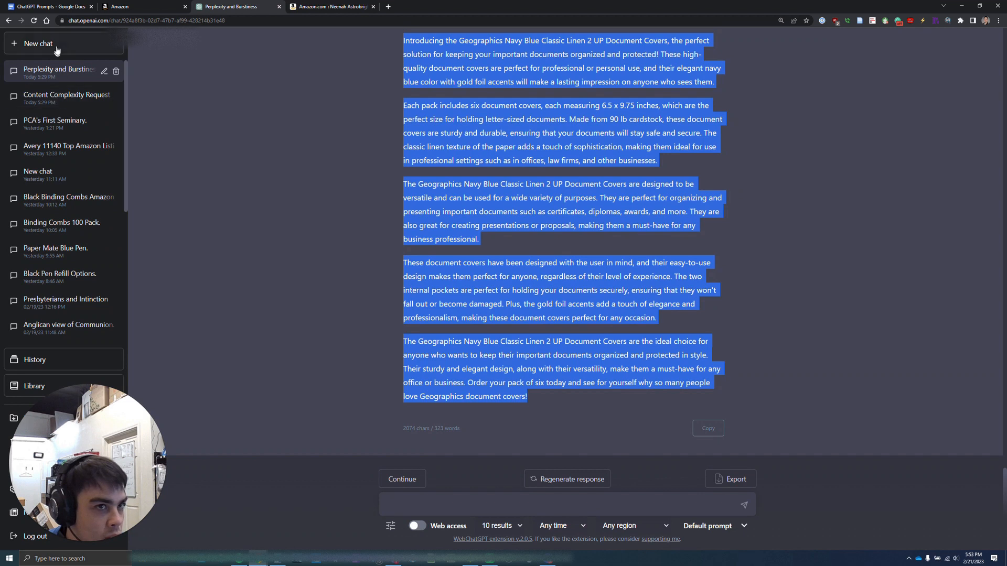
left_click(56, 47)
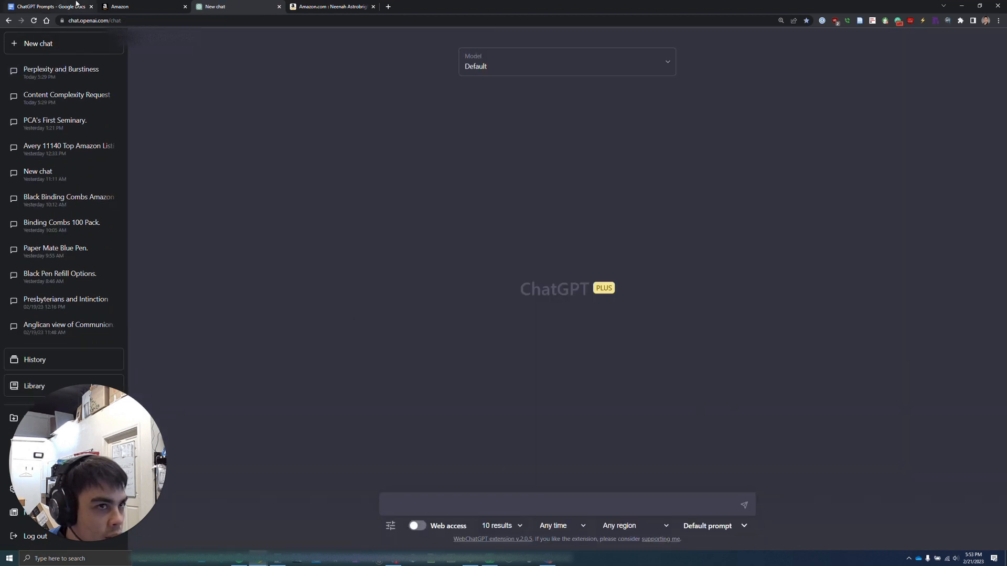
left_click(50, 6)
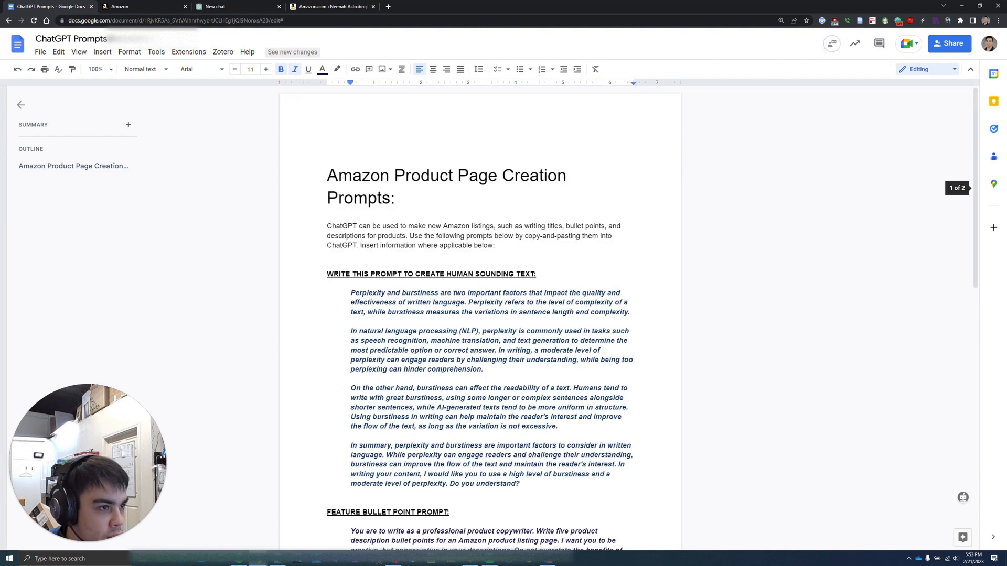
left_click_drag(533, 495, 355, 293)
right_click(368, 280)
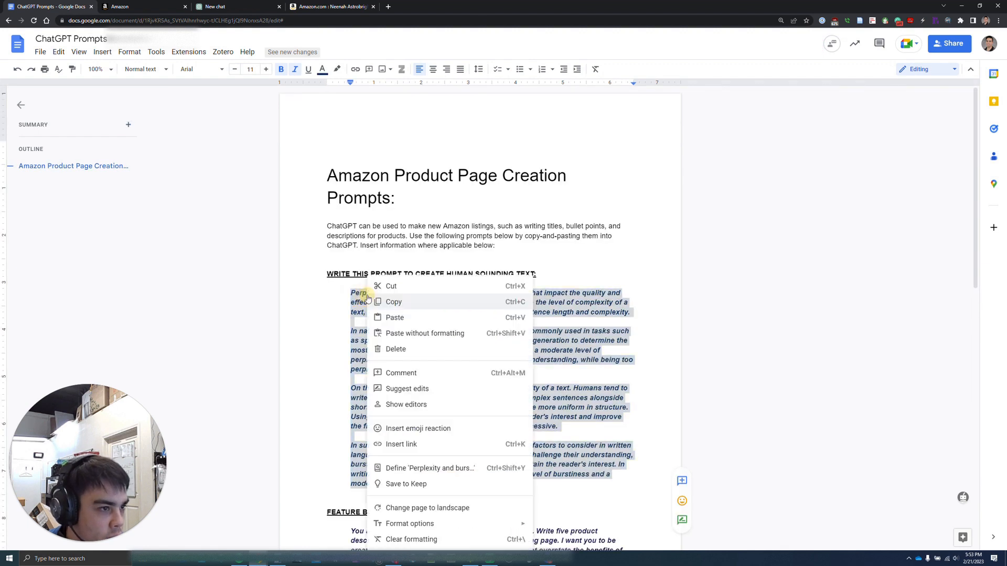
left_click(388, 302)
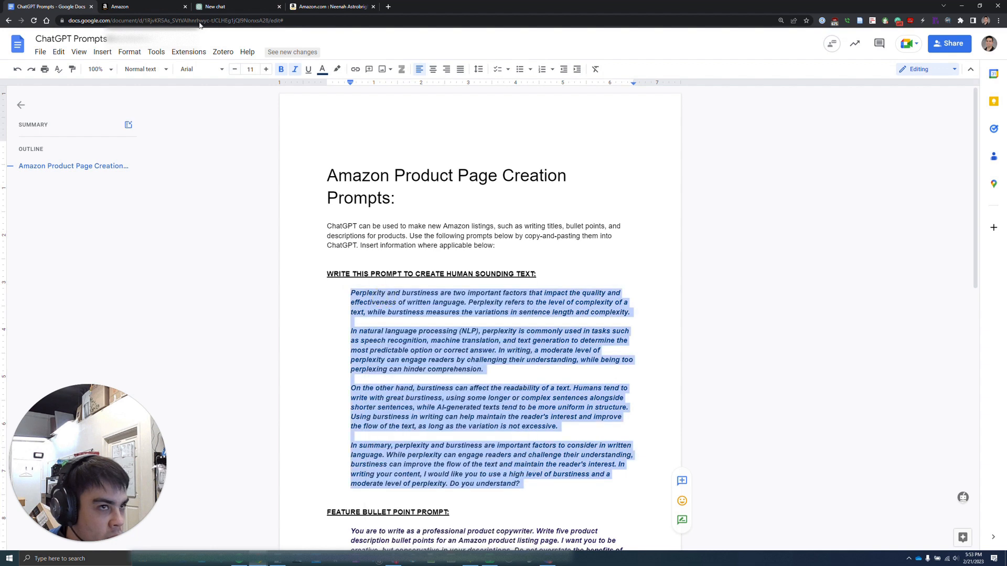
left_click(219, 4)
left_click(422, 506)
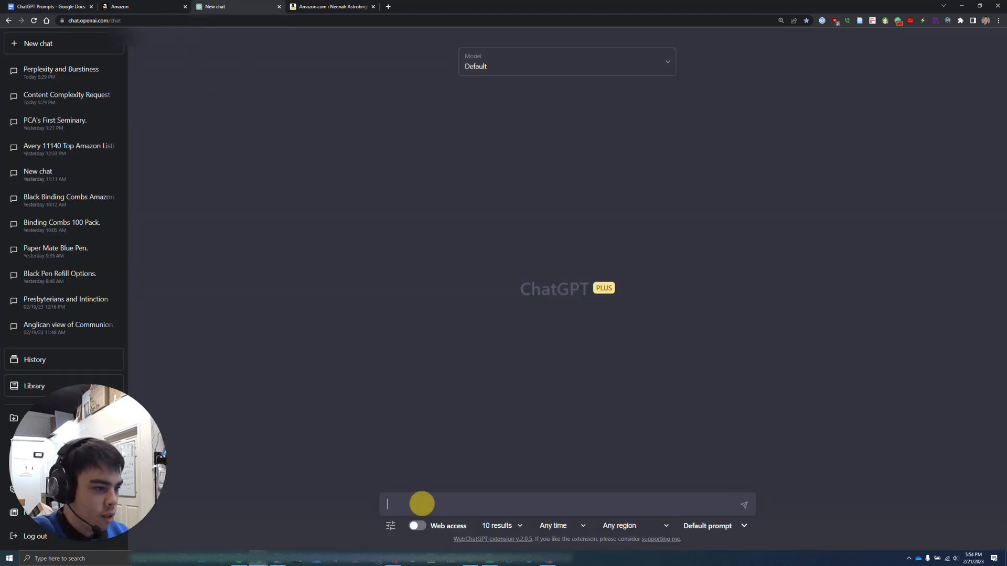
key("ctrl+v")
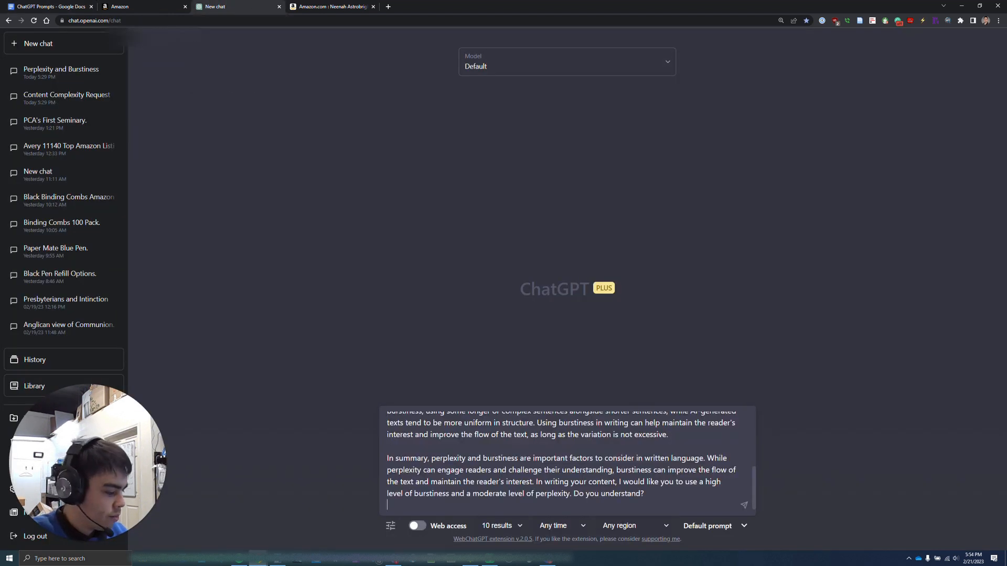
key("Return")
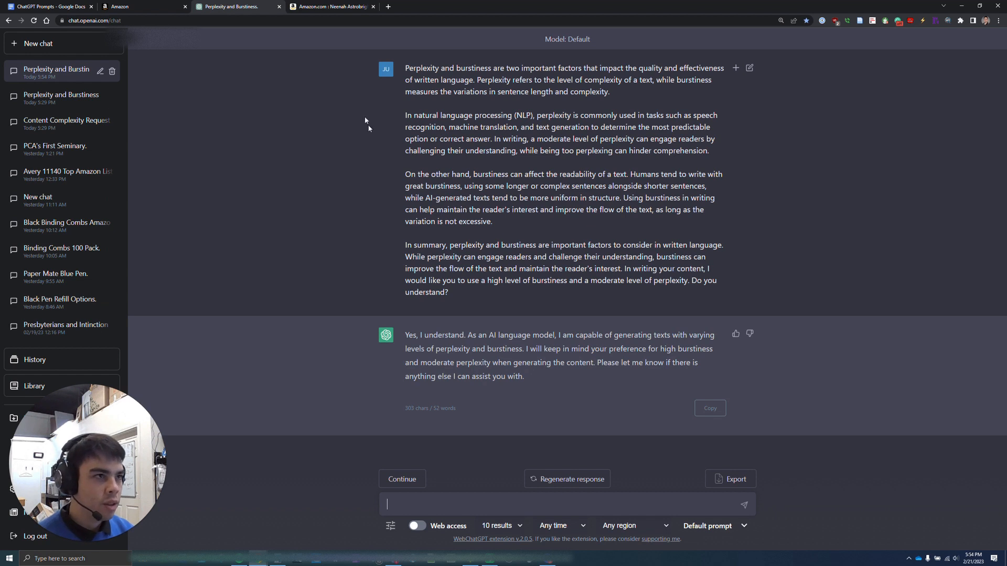
- Copy the Product Description Prompt's first paragraph, through the Product Title placeholder, from the ChatGPT Prompts document into the ChatGPT message
left_click(55, 4)
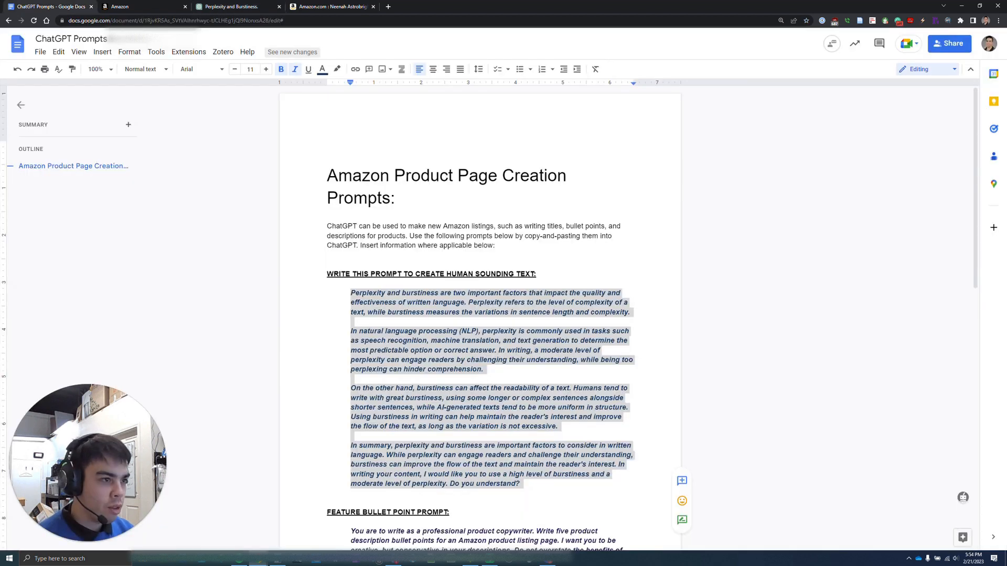
left_click(152, 6)
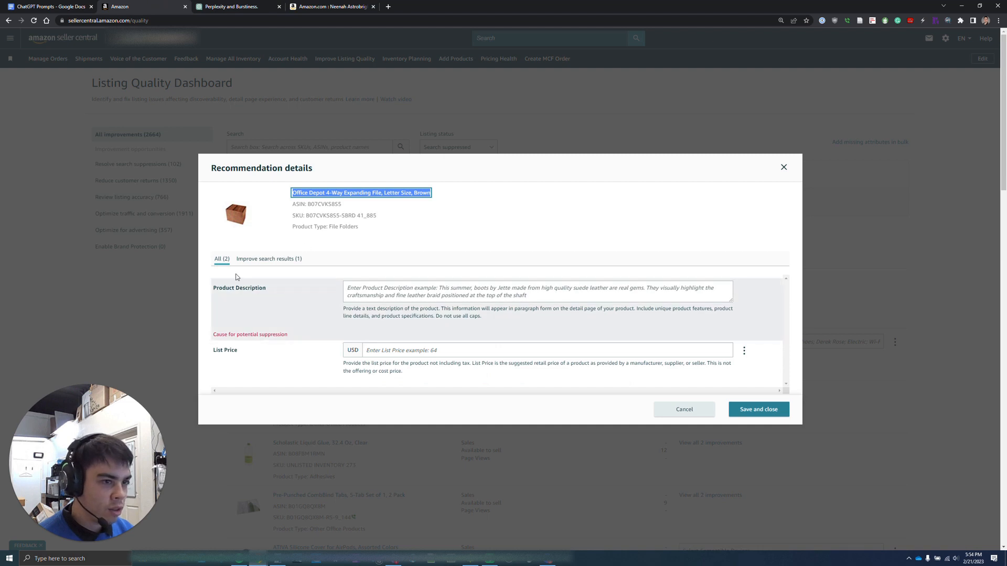
left_click(53, 7)
scroll(480, 315, "down", 10)
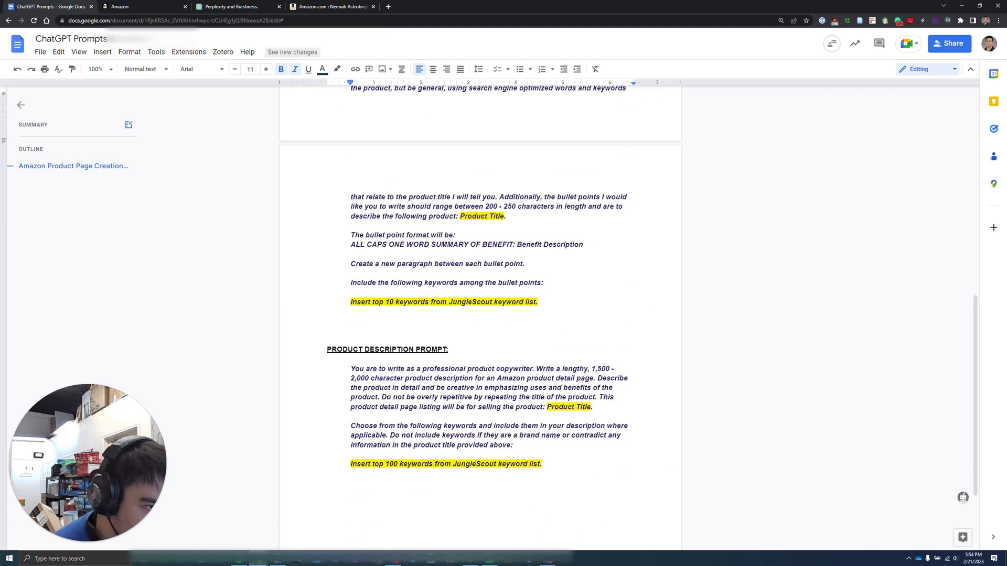
left_click_drag(350, 369, 530, 369)
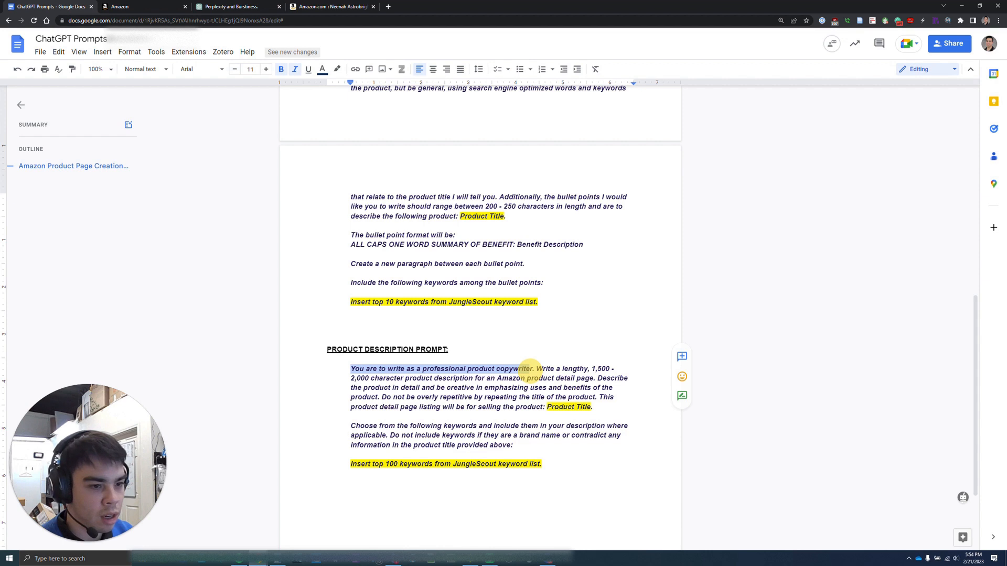
left_click_drag(530, 367, 595, 398)
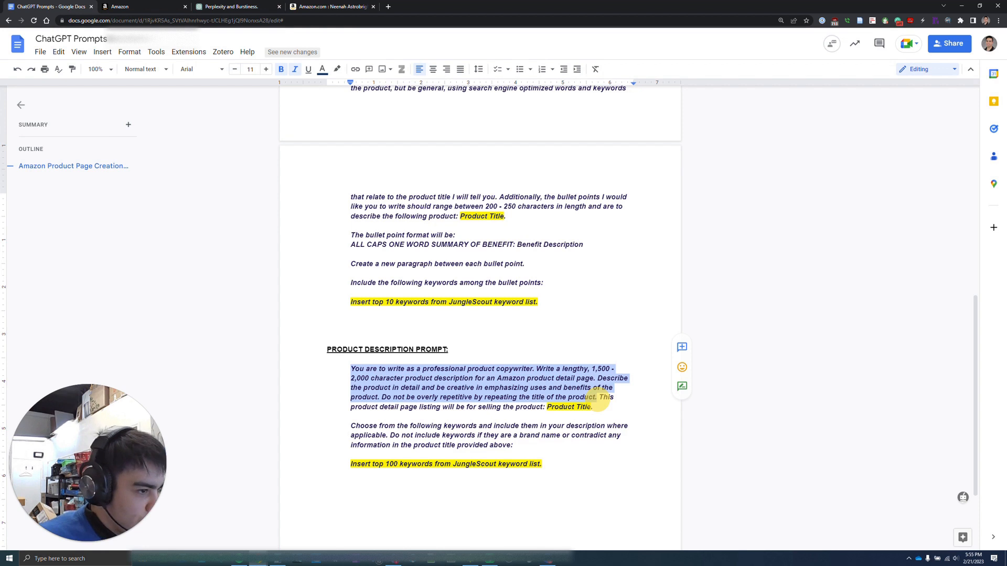
left_click_drag(599, 398, 599, 409)
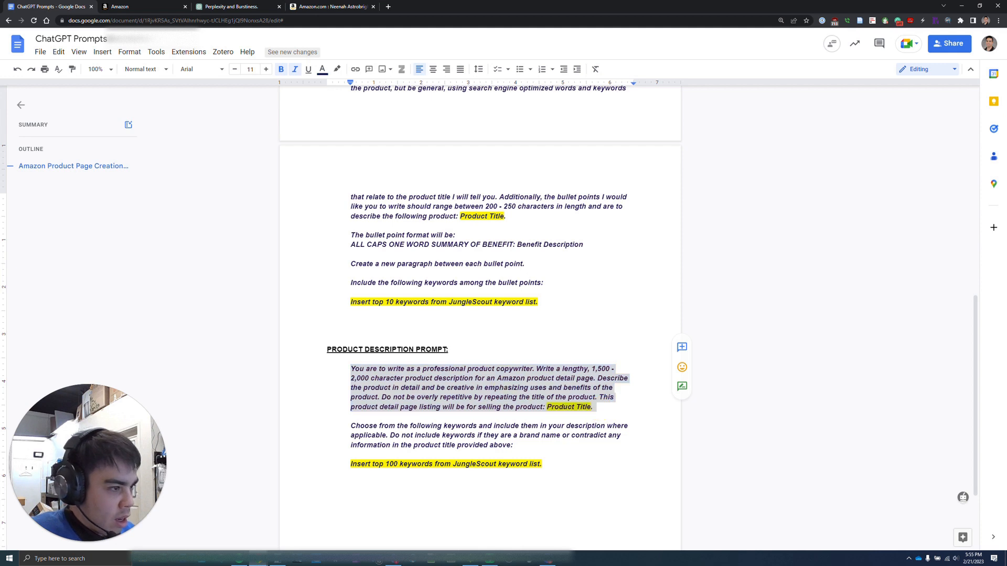
right_click(506, 385)
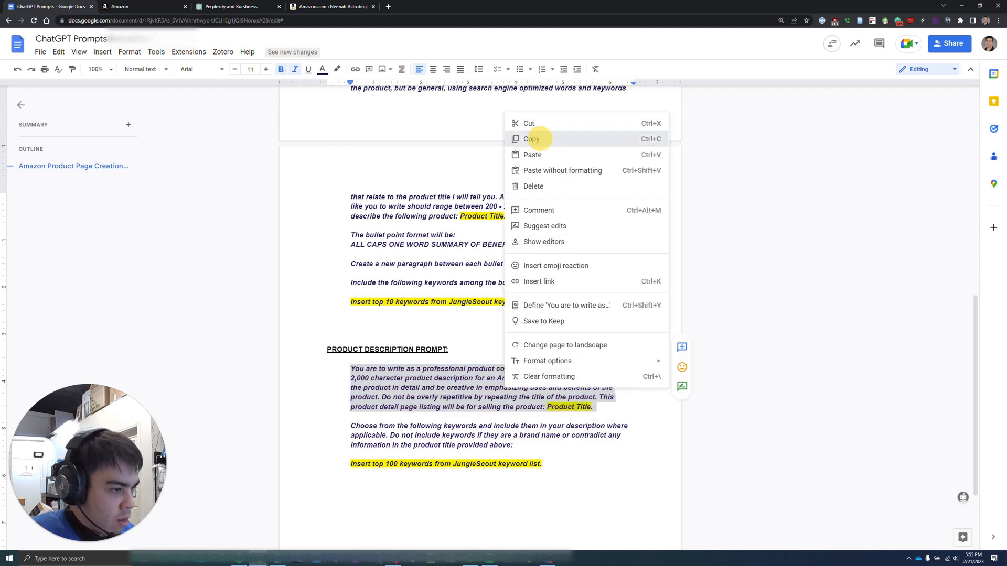
left_click(531, 139)
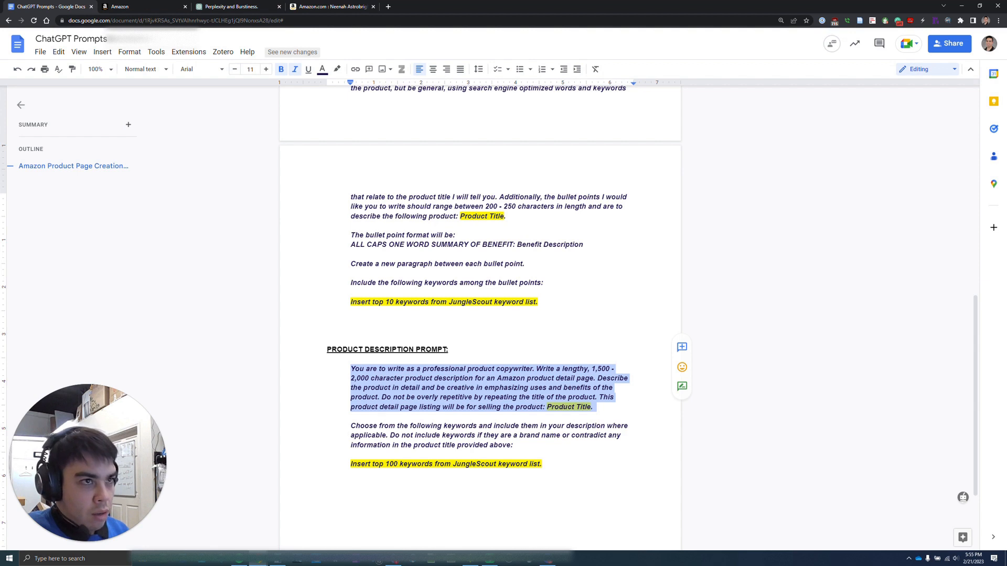
left_click(237, 6)
left_click(410, 515)
key("ctrl+v")
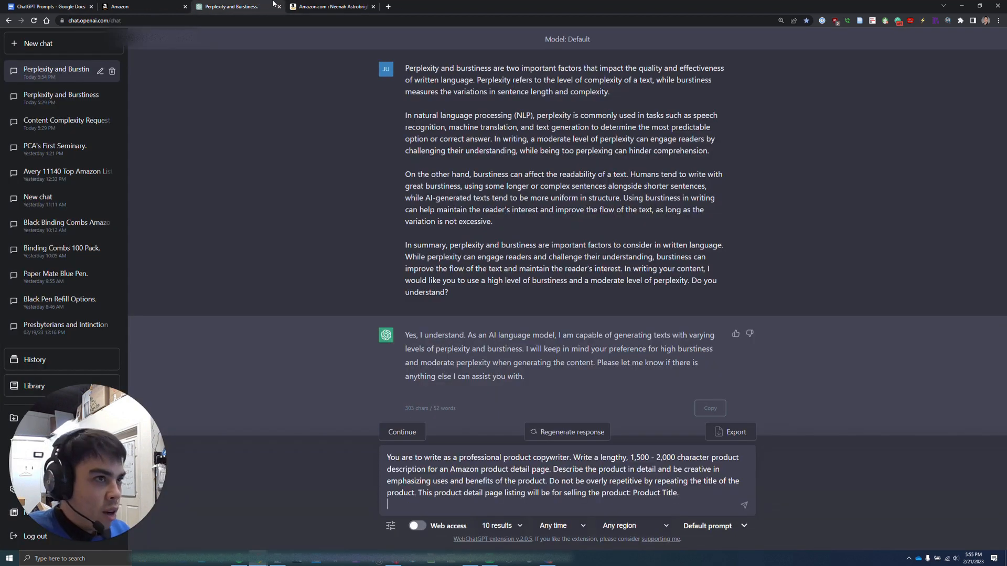
- Replace the prompt's Product Title placeholder with "Office Depot 4-Way Expanding File, Letter Size, Brown" copied from the Seller Central recommendation, and send the message
left_click(169, 5)
right_click(396, 195)
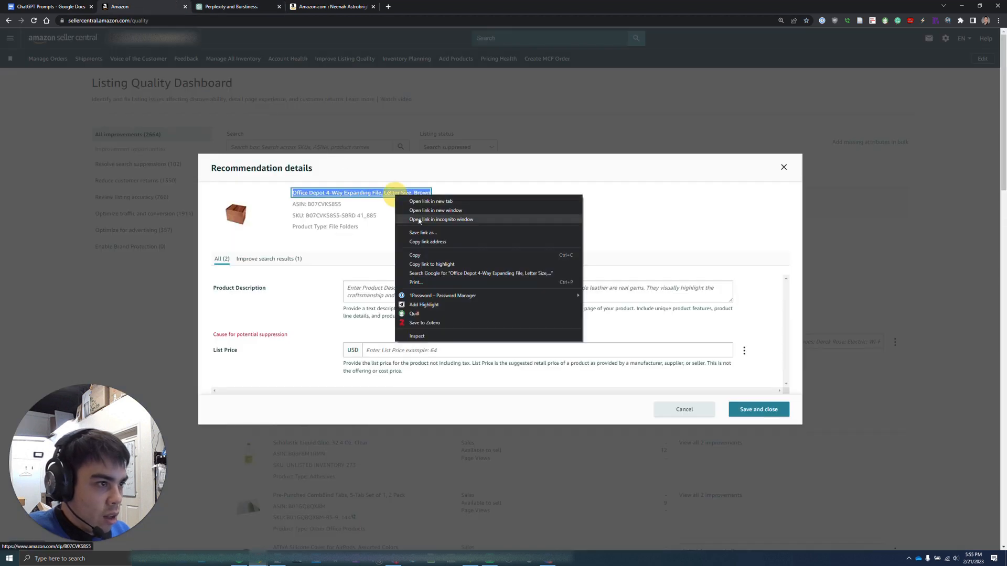
left_click(426, 255)
left_click(241, 7)
left_click_drag(678, 493, 635, 495)
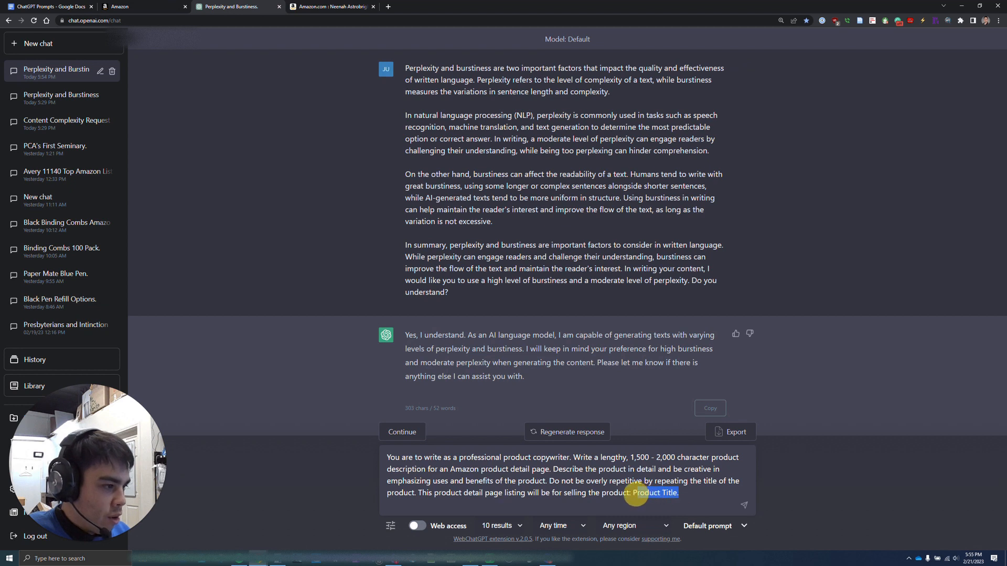
key("ctrl+v")
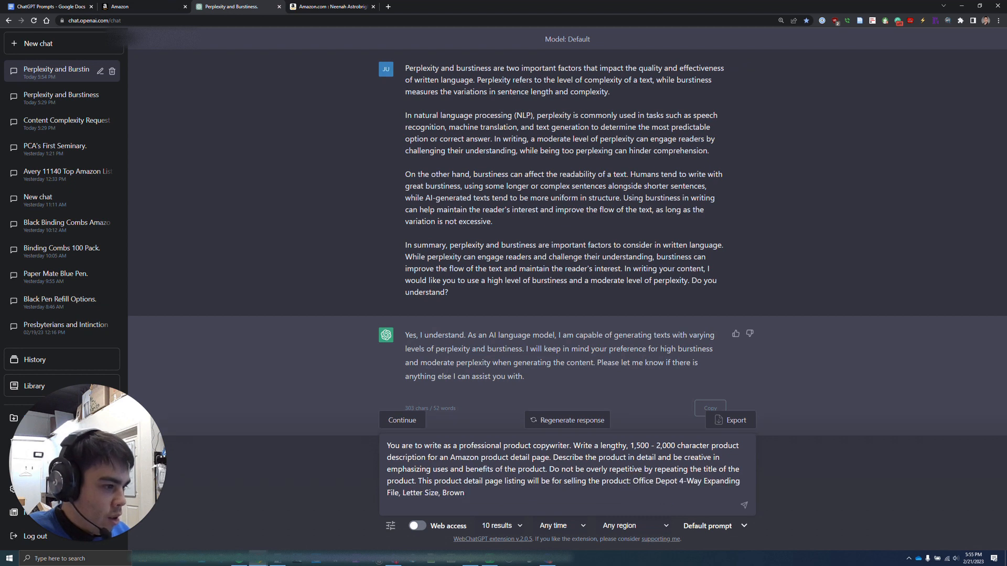
left_click(745, 505)
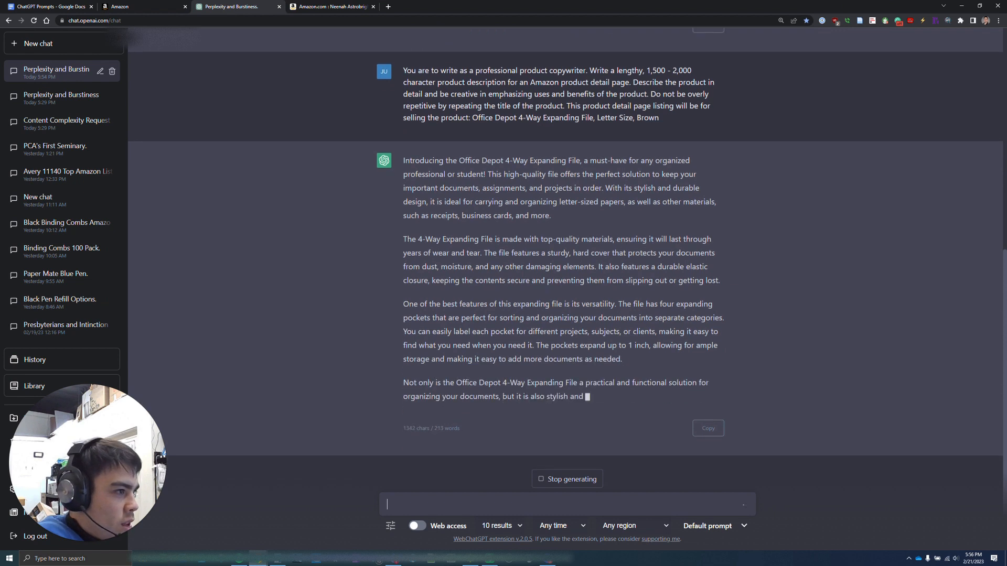
- Open the expanding file's Amazon page from the recommendation and search Google for its title to reach the Office Depot product page
left_click(141, 6)
right_click(339, 195)
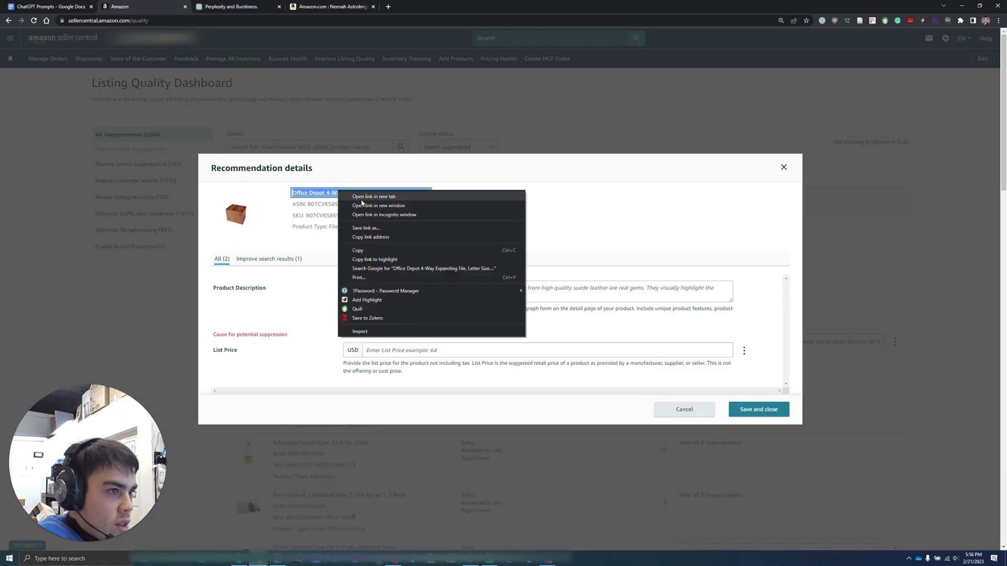
left_click(364, 204)
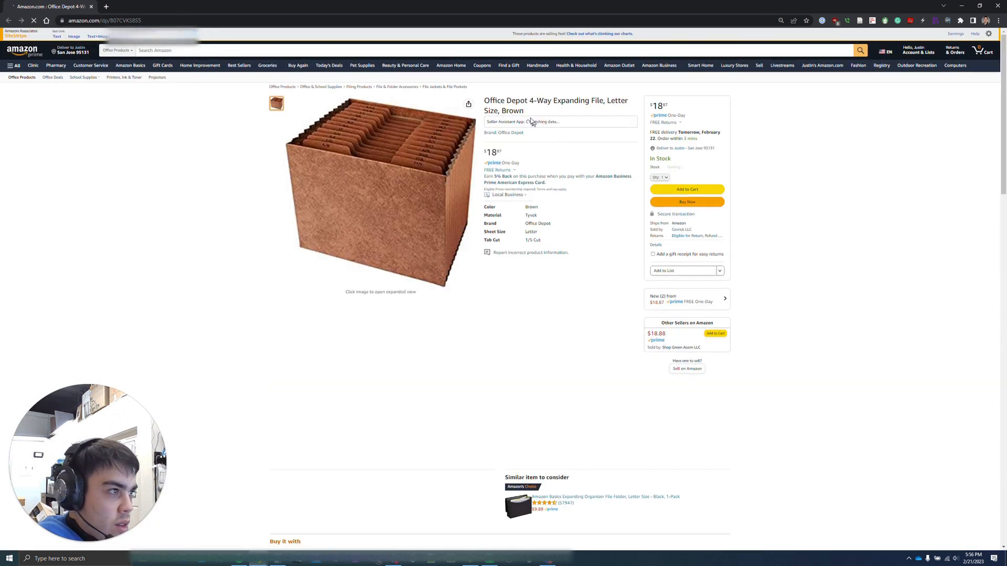
triple_click(491, 103)
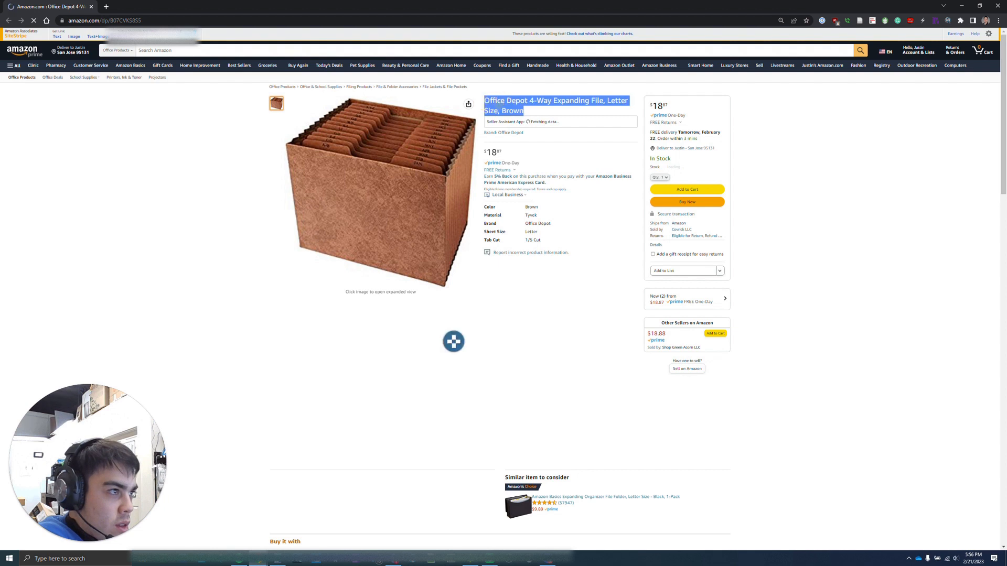
right_click(500, 105)
left_click(540, 128)
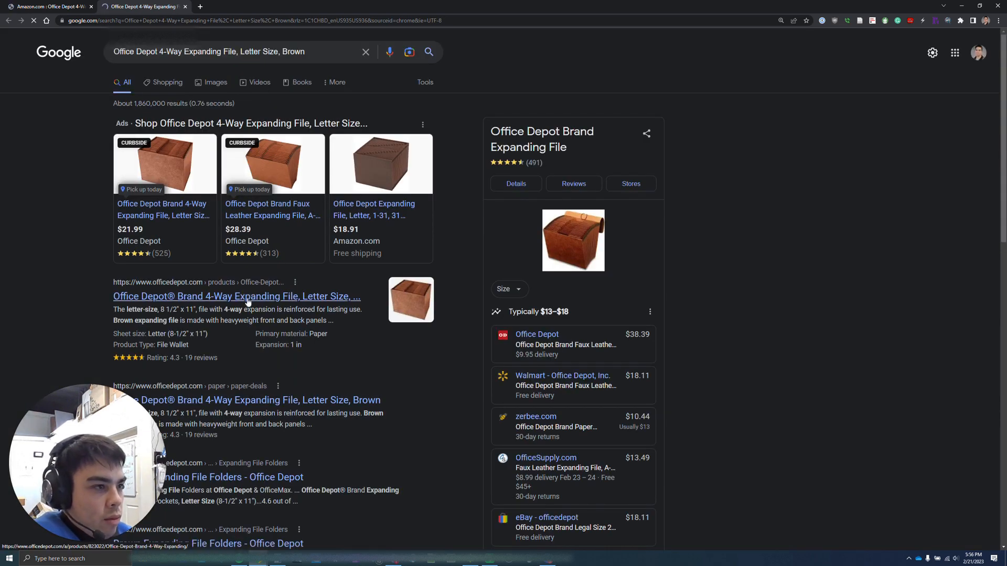
left_click(247, 300)
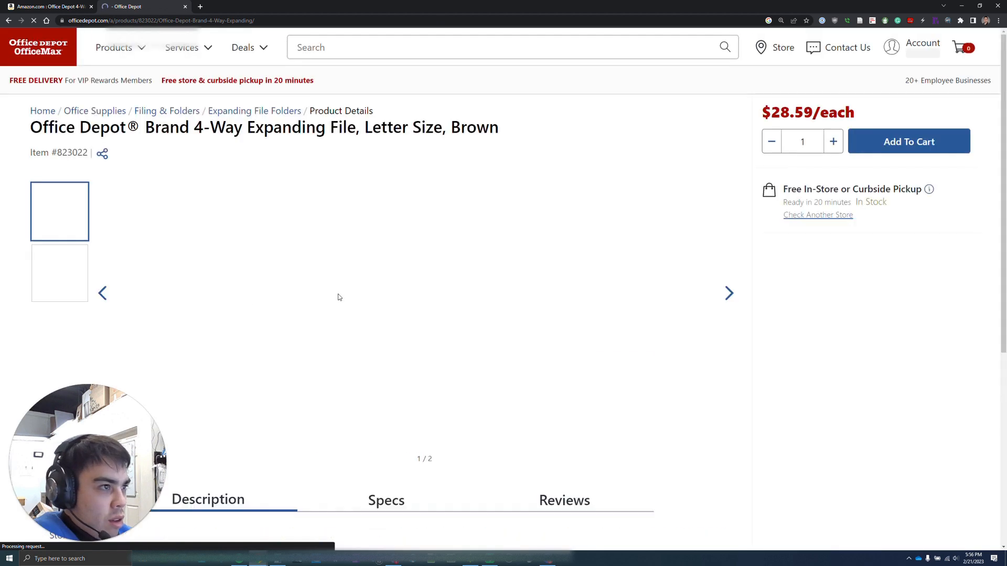
- Read the expanding file's description and specifications on the Office Depot page, checking the closure type
scroll(338, 297, "down", 3)
scroll(338, 297, "down", 5)
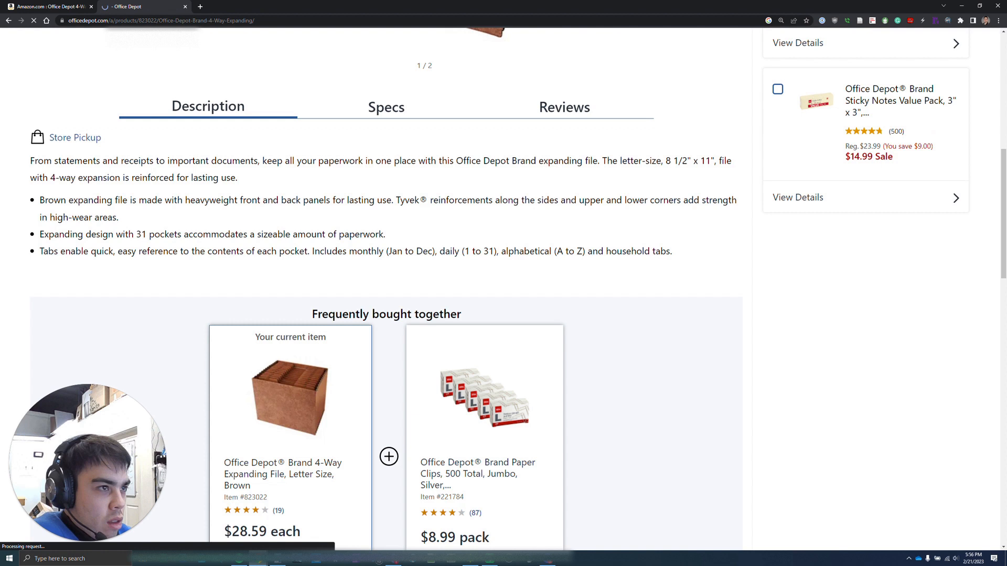
left_click(390, 110)
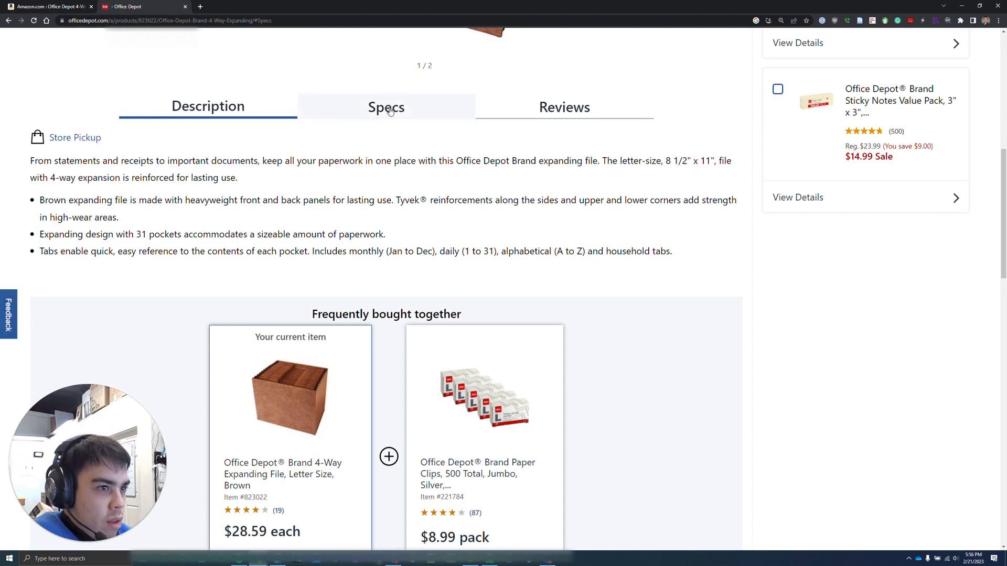
scroll(336, 191, "down", 1)
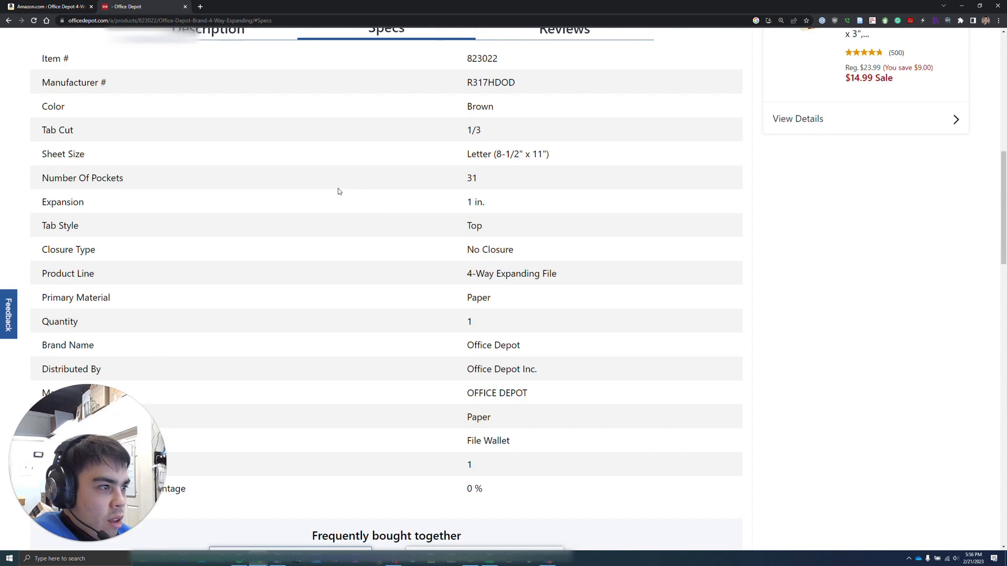
left_click_drag(531, 252, 445, 249)
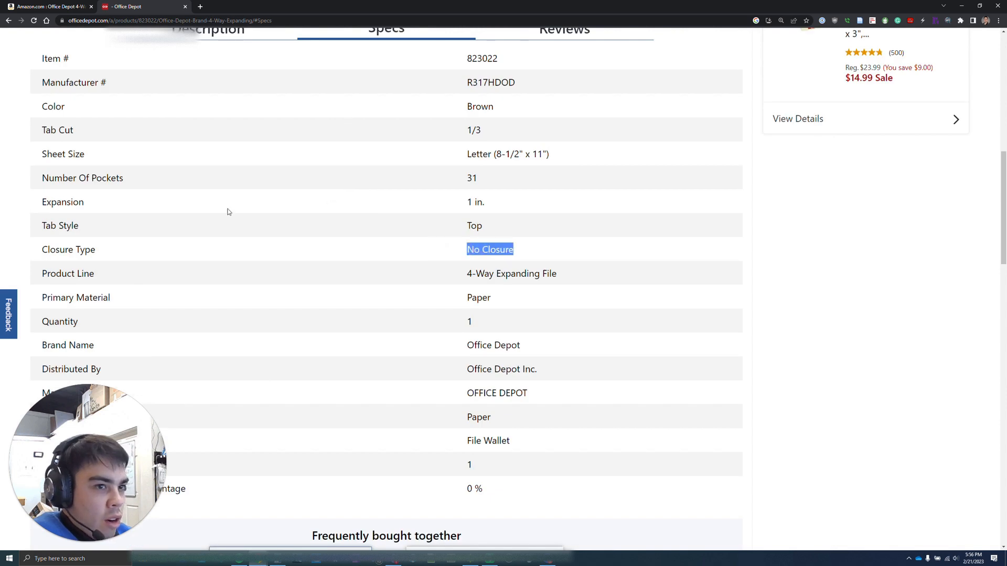
- Check the Office Depot product images and specs against the Amazon product page, and return to the Seller Central recommendation
scroll(343, 362, "up", 6)
scroll(343, 361, "up", 1)
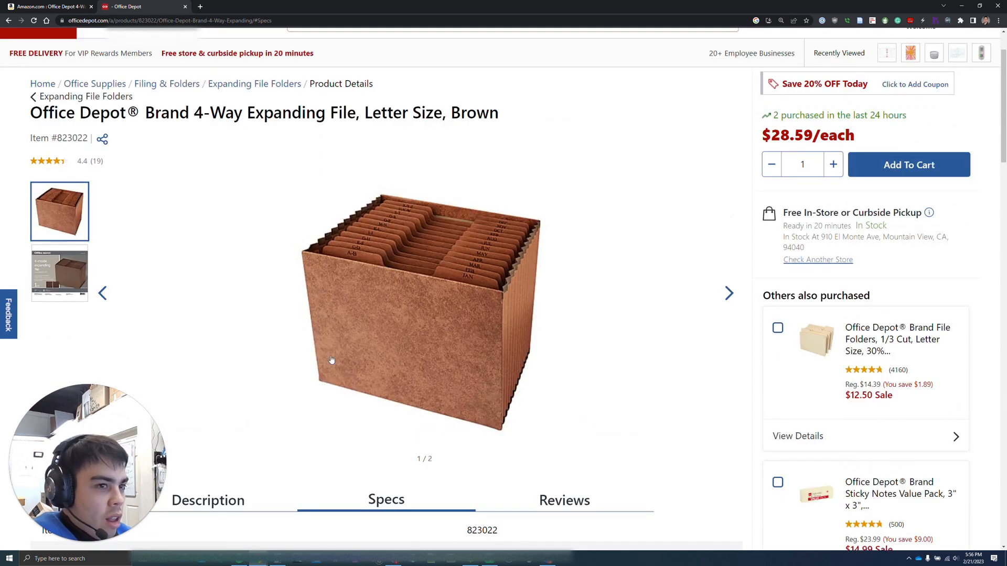
left_click(74, 263)
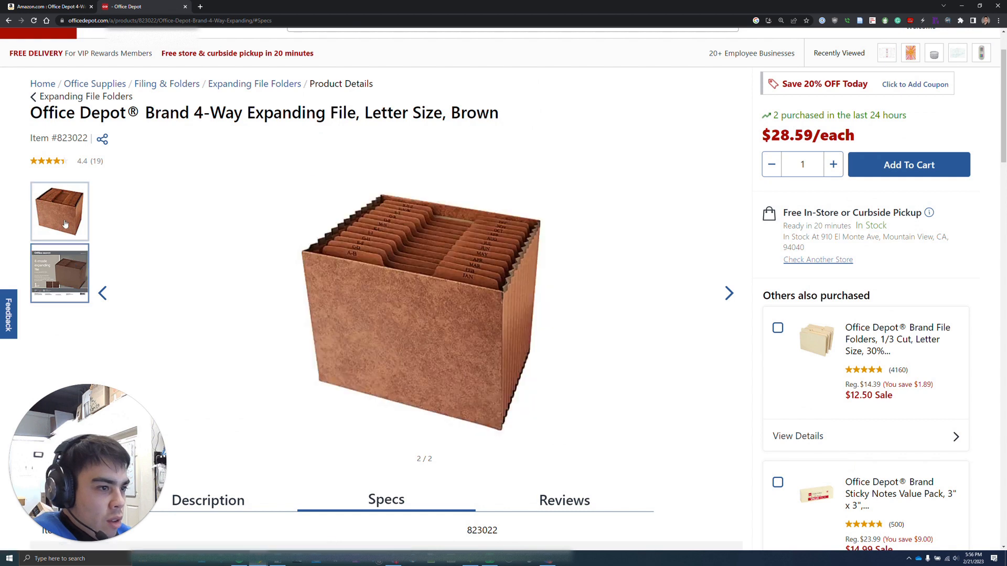
scroll(312, 159, "down", 8)
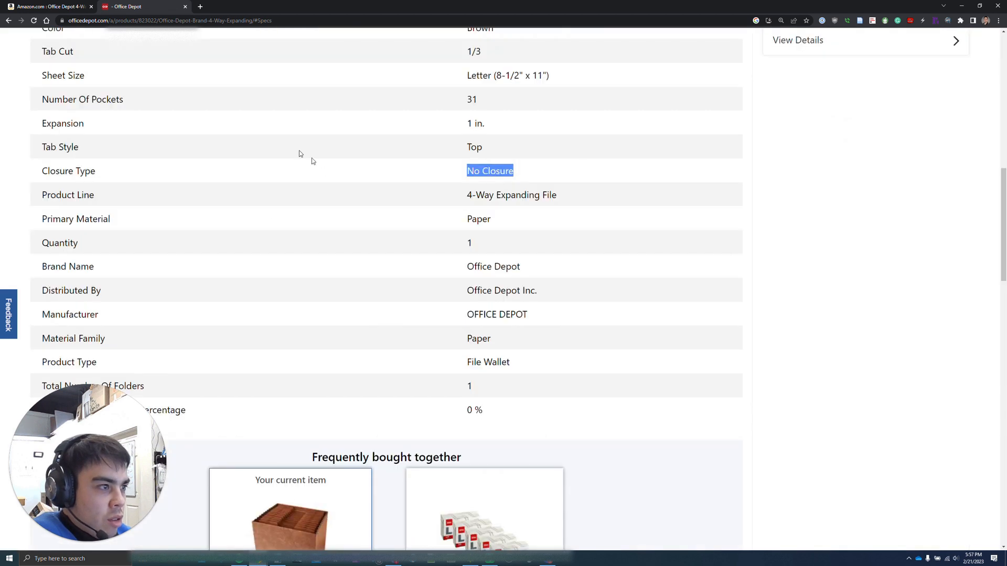
left_click(76, 6)
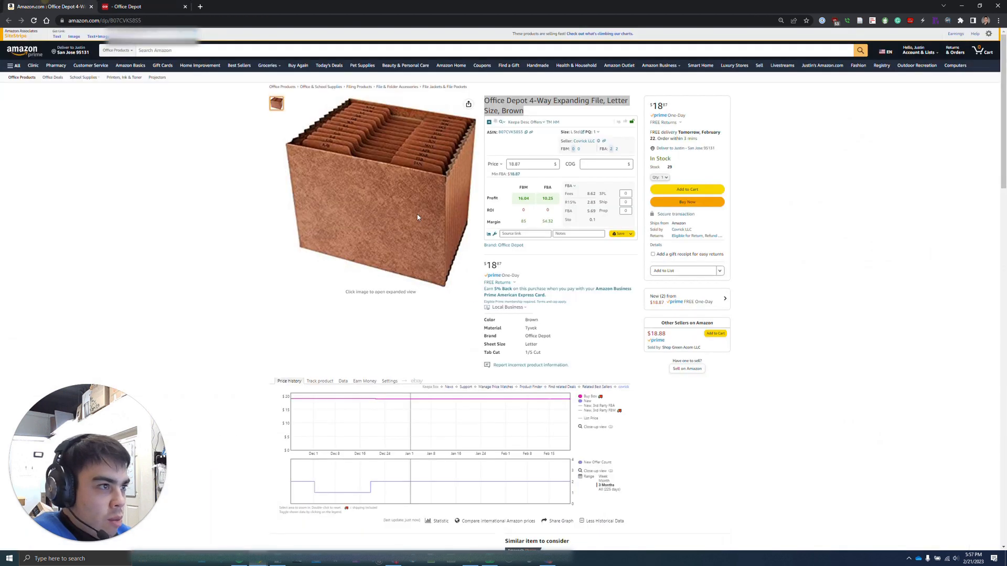
left_click(960, 10)
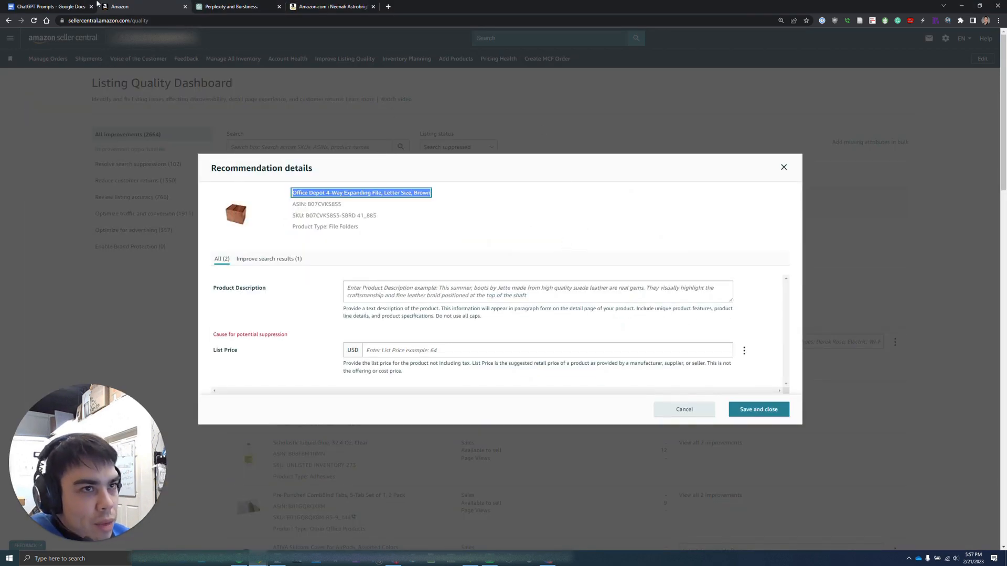
- Copy the complete description generated by ChatGPT into the Product Description field of the expanding file's recommendation details
left_click(236, 6)
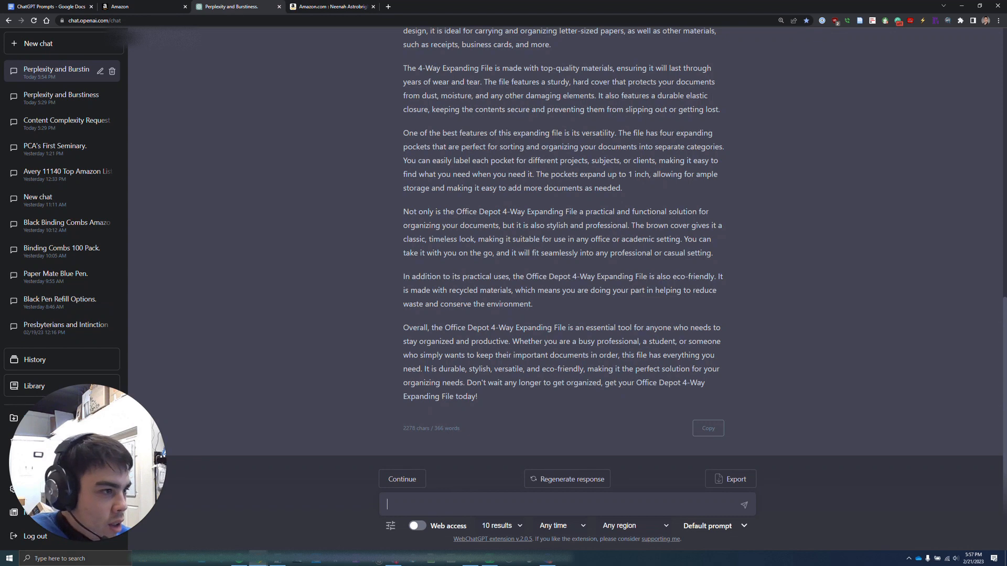
scroll(565, 241, "up", 2)
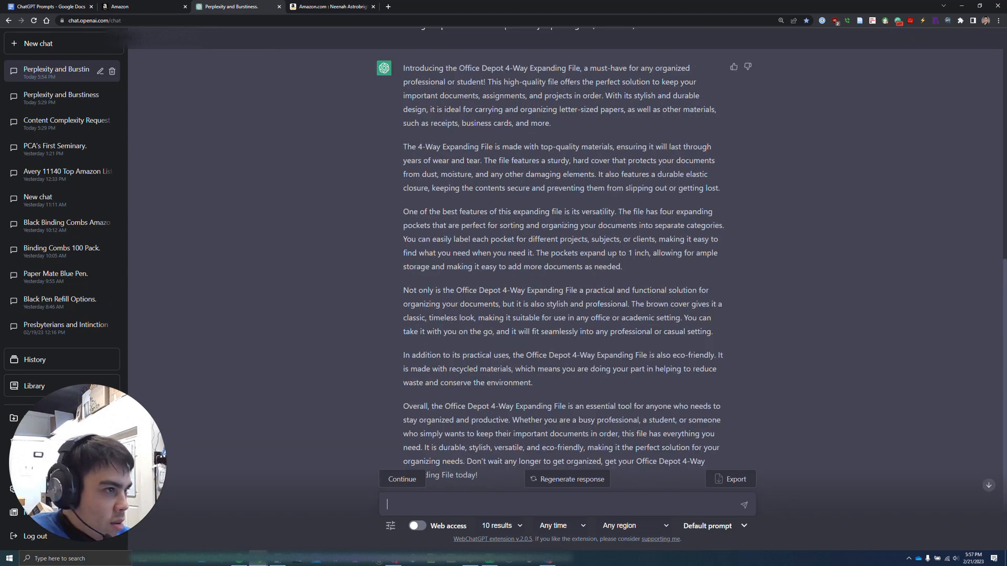
left_click_drag(402, 68, 544, 410)
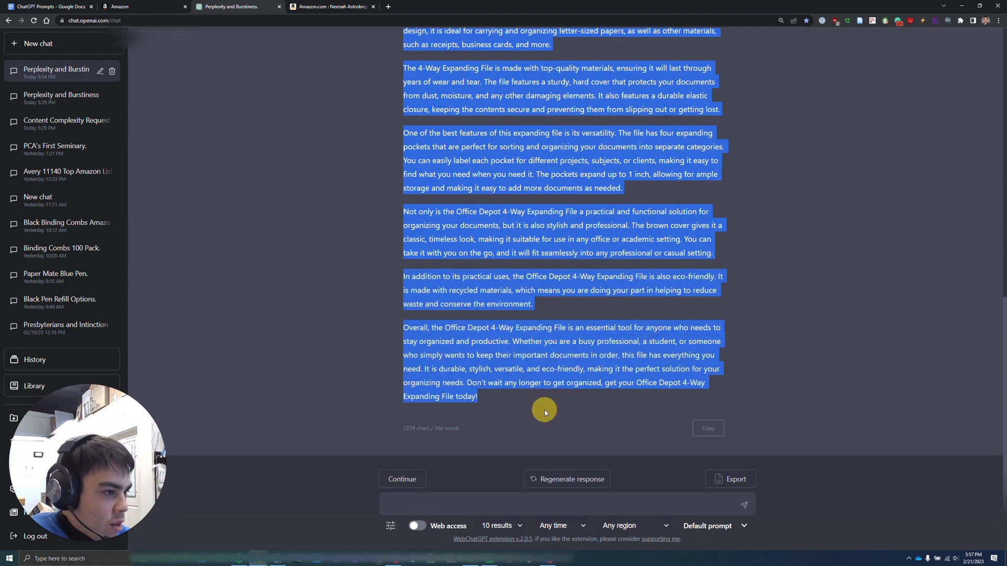
right_click(558, 358)
left_click(559, 358)
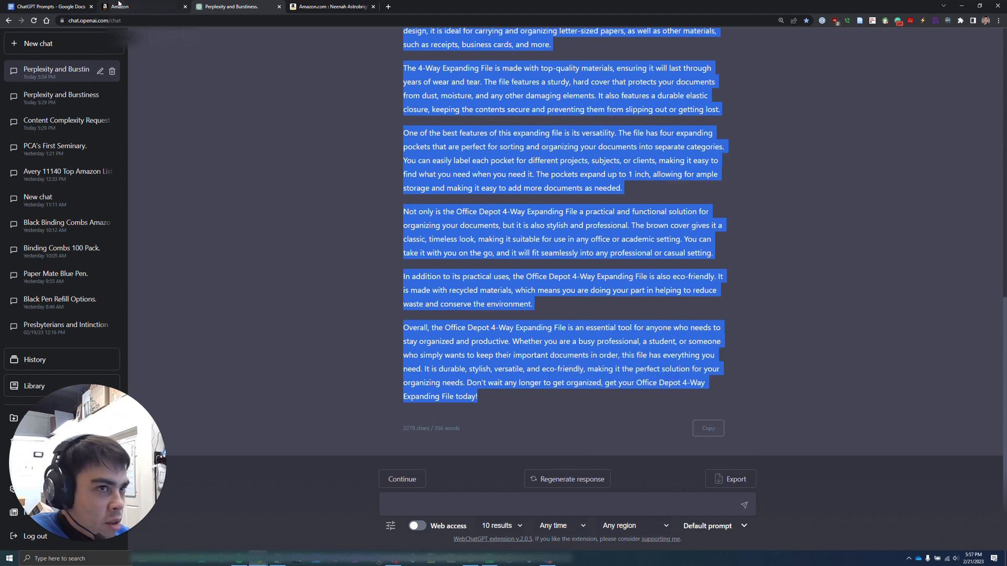
left_click(134, 5)
left_click(414, 287)
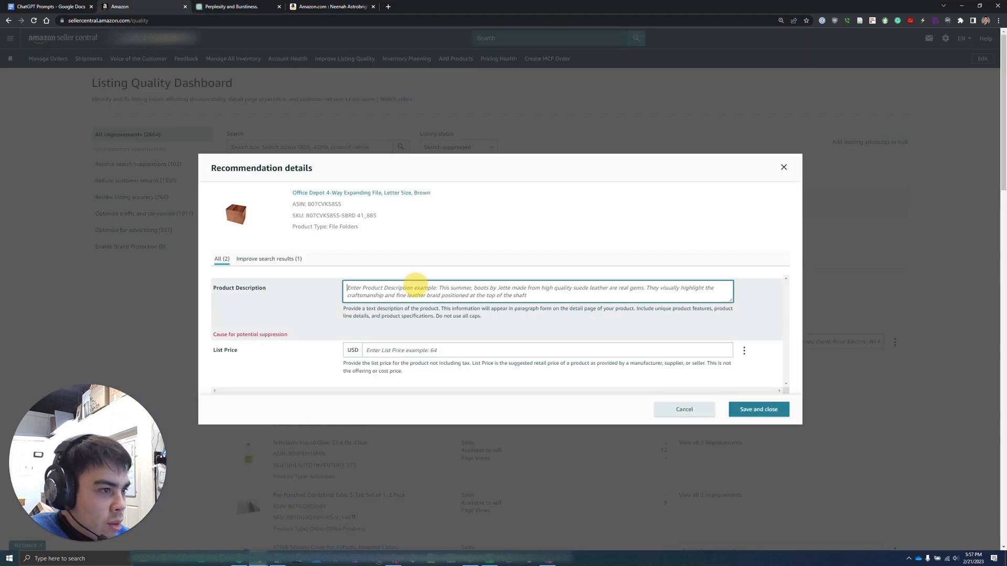
right_click(416, 287)
left_click(450, 354)
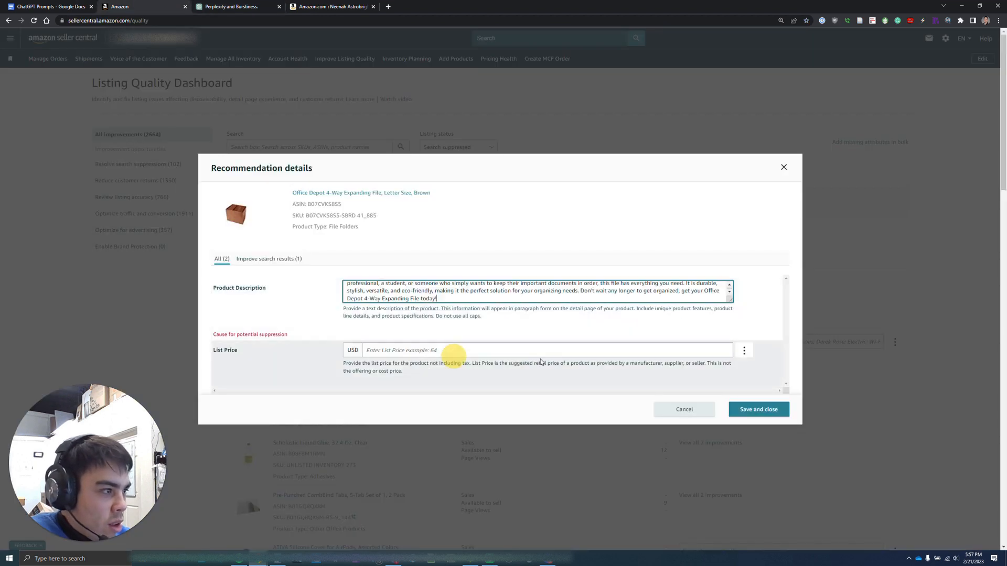
- Enlarge the Product Description box and review the pasted text from its beginning
left_click_drag(729, 299, 707, 386)
scroll(707, 386, "down", 2)
scroll(698, 329, "up", 2)
scroll(711, 343, "down", 2)
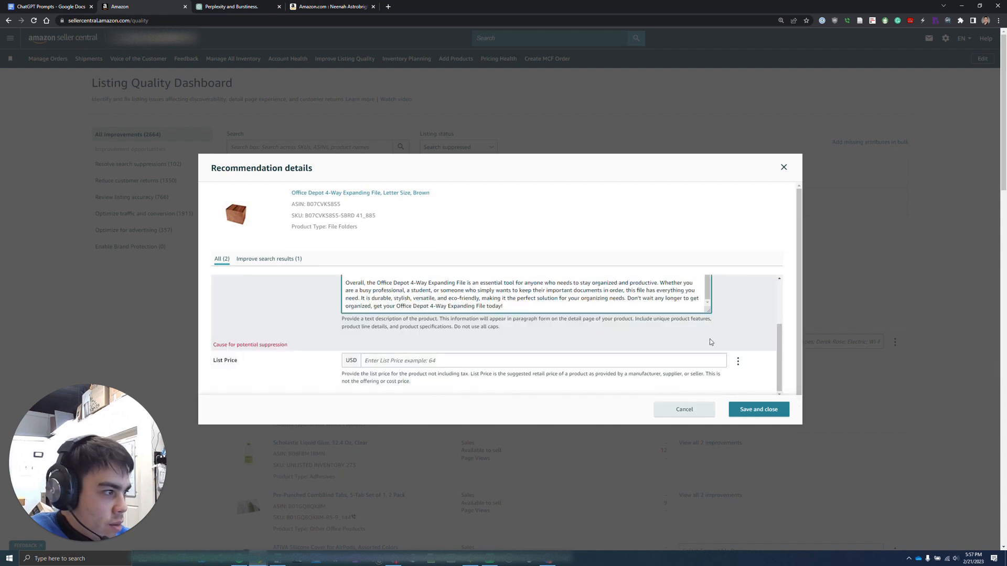
left_click_drag(708, 310, 701, 368)
scroll(524, 336, "up", 2)
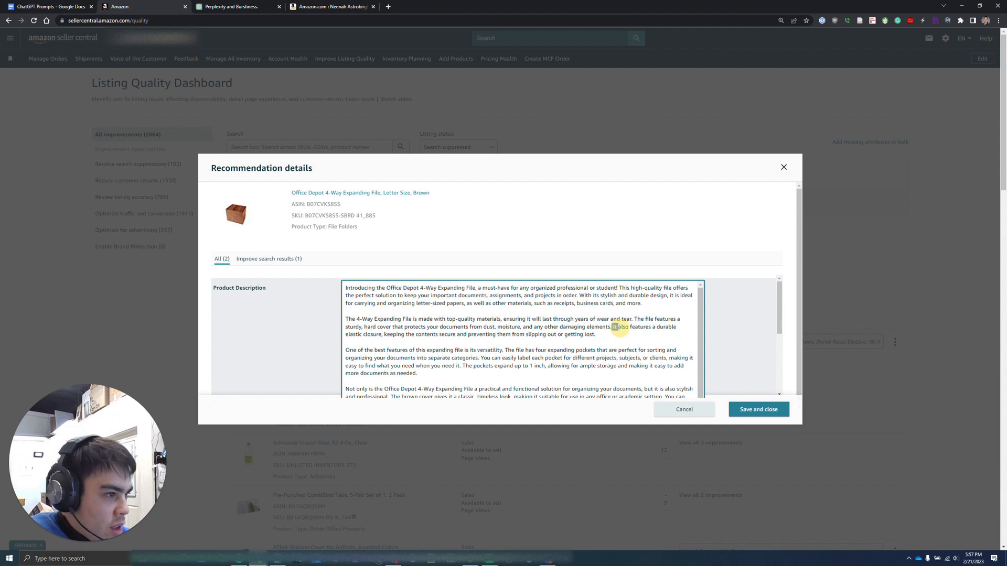
- Delete the sentence about the durable elastic closure and the sentence about recycled materials from the expanding file's Product Description
left_click_drag(612, 327, 596, 335)
key("BackSpace")
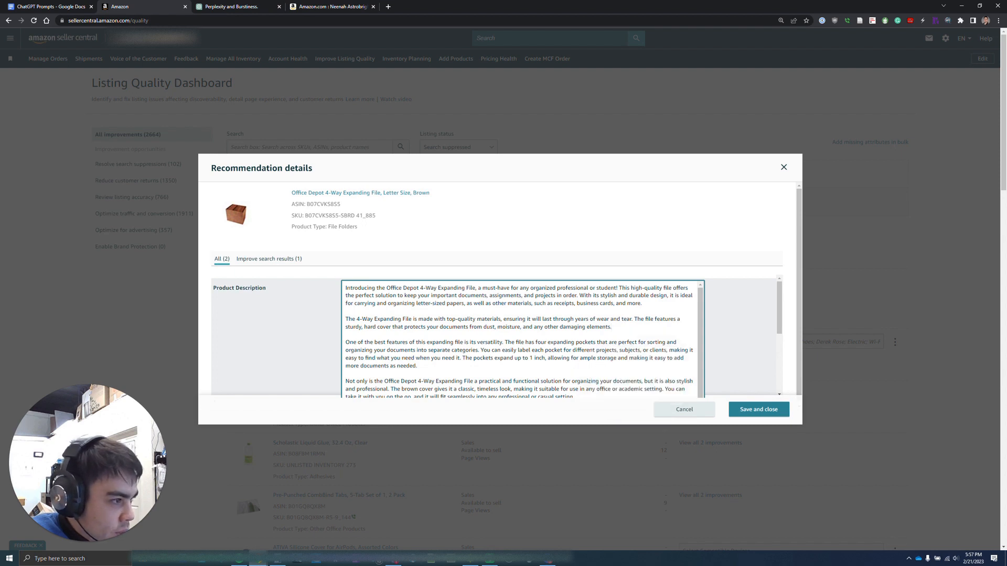
scroll(577, 340, "down", 1)
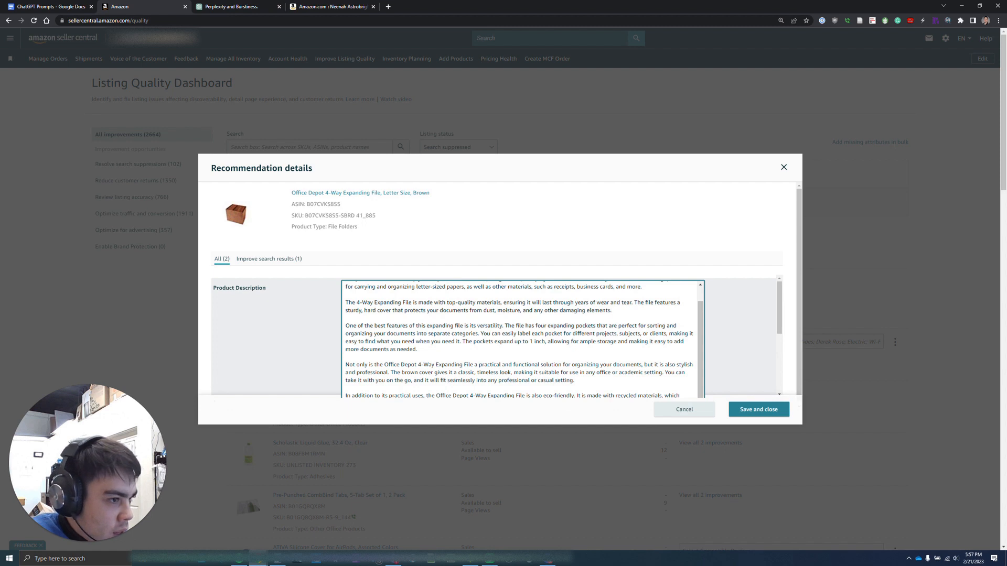
scroll(524, 336, "down", 3)
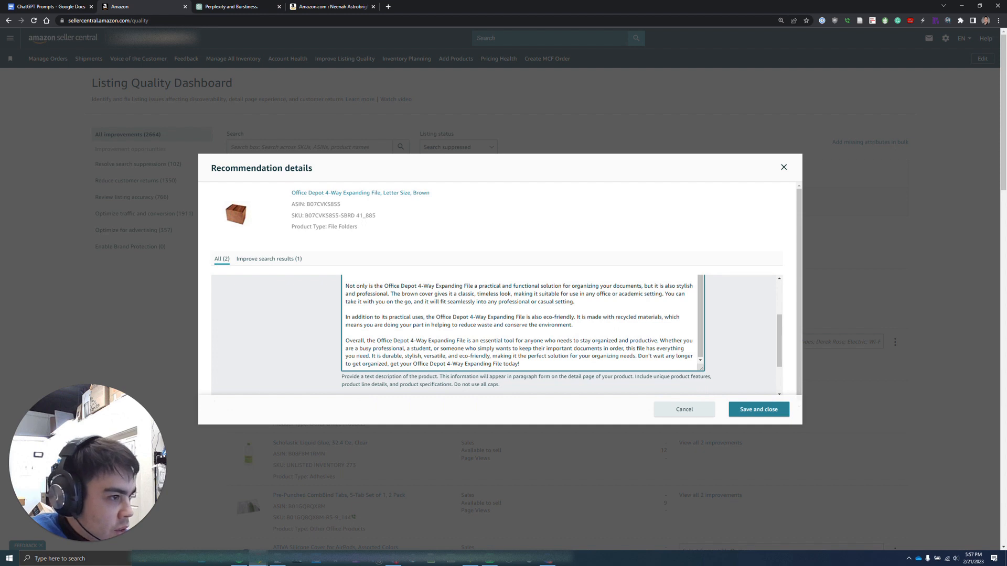
left_click(322, 6)
left_click(152, 6)
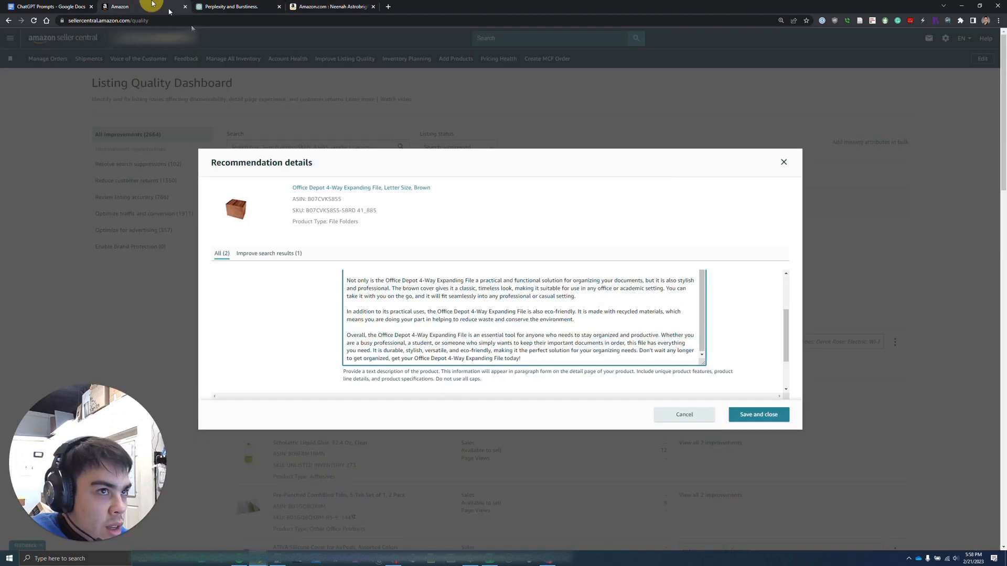
left_click_drag(576, 320, 357, 313)
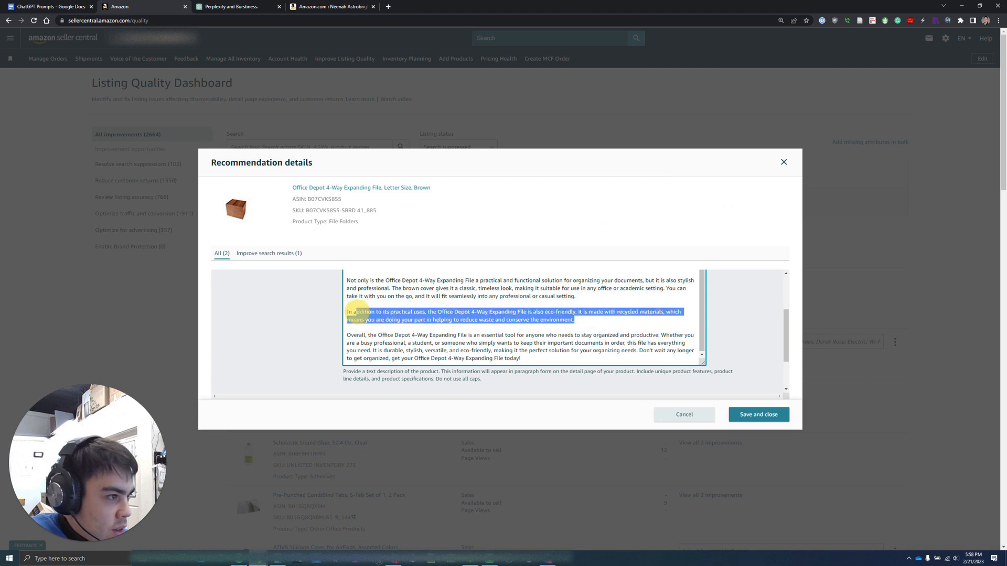
left_click_drag(603, 315, 575, 312)
key("BackSpace")
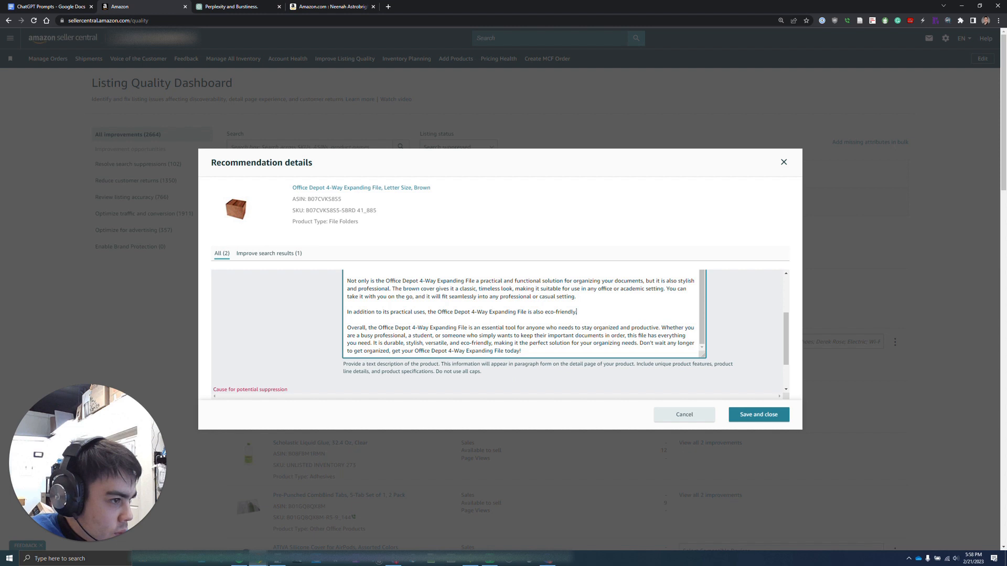
- Recheck the edited description from its beginning and set the List Price to 18 USD
scroll(524, 314, "up", 1)
scroll(751, 335, "up", 2)
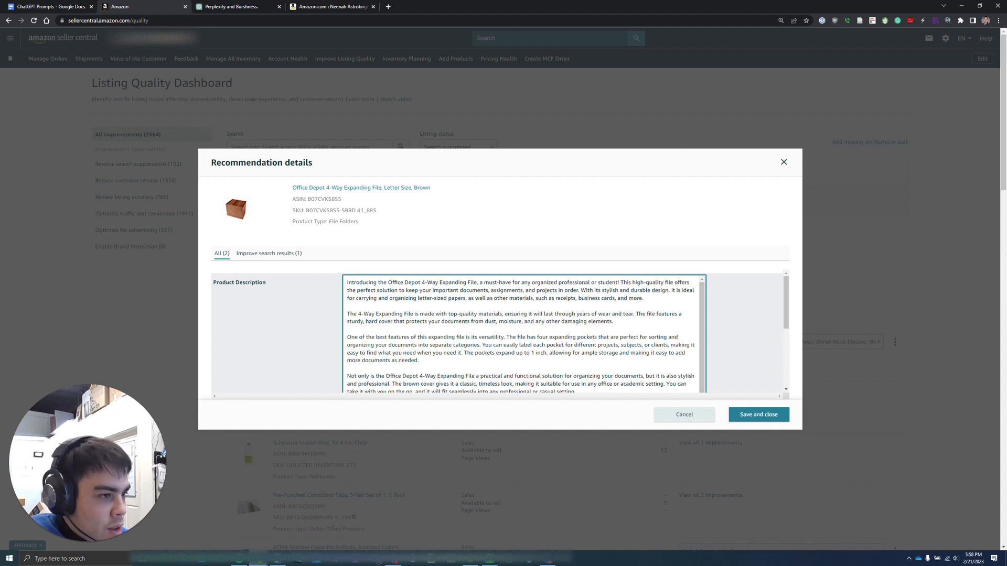
scroll(524, 335, "down", 1)
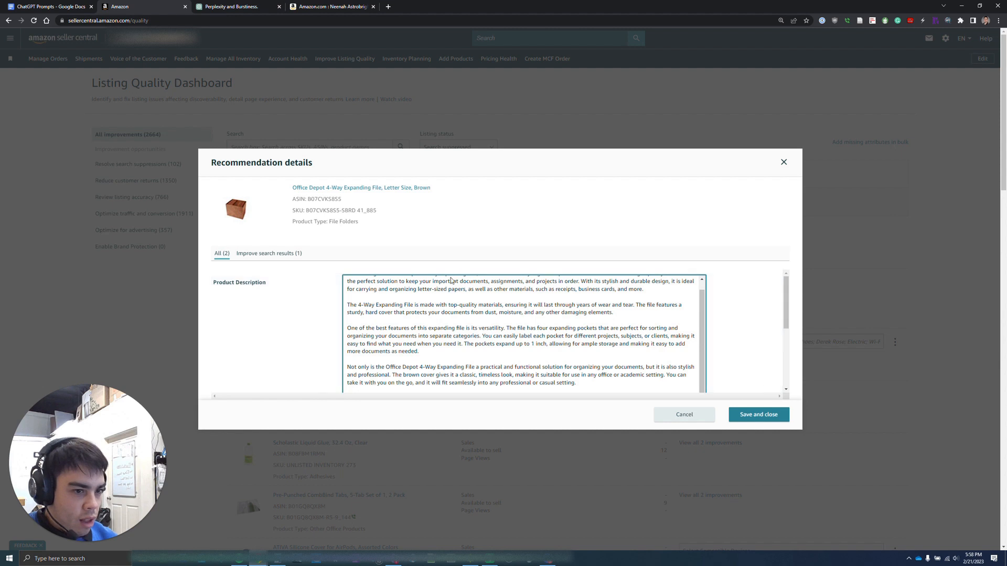
scroll(525, 341, "down", 8)
left_click(522, 356)
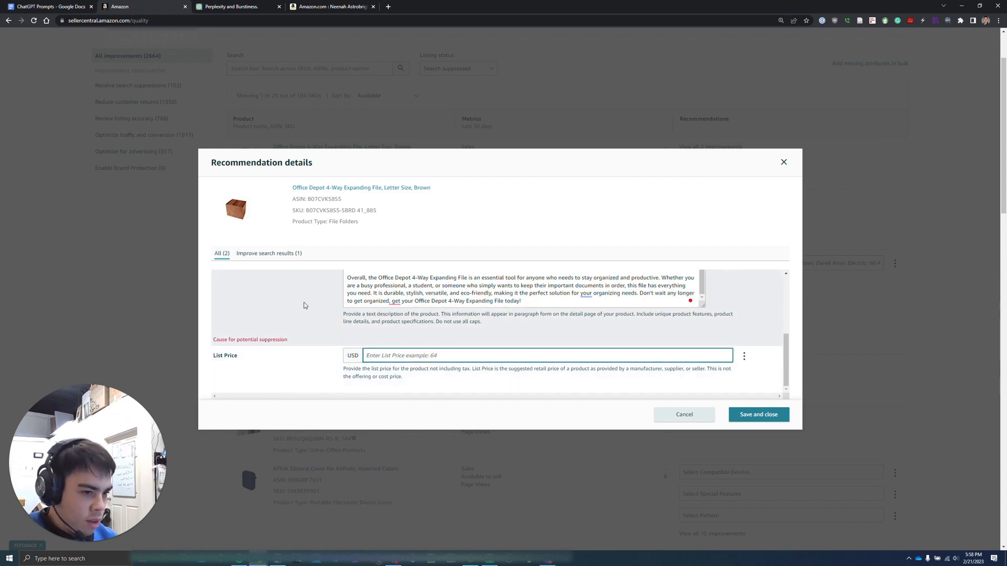
type("18")
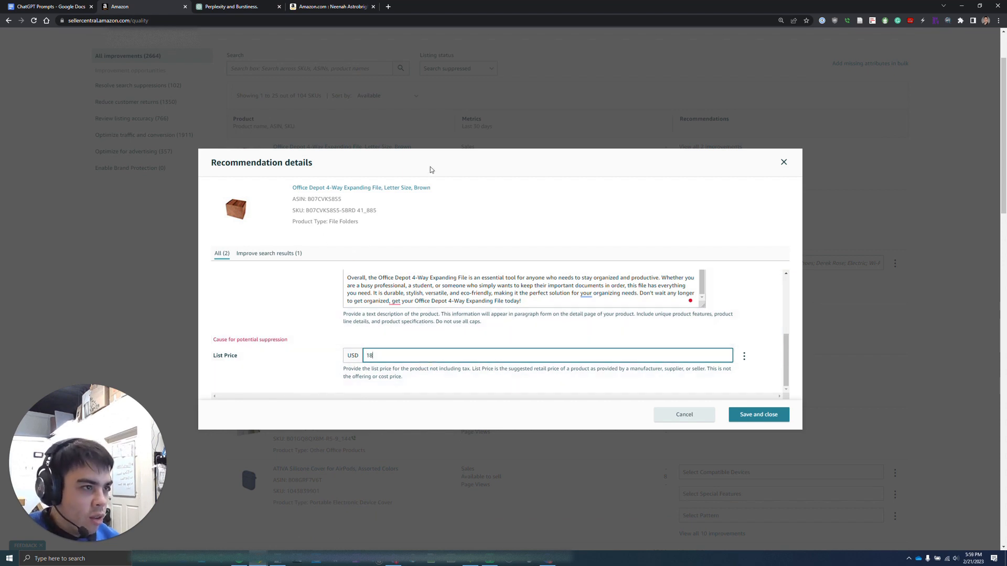
- Open the expanding file's Amazon product page in a new tab and check its selling price
left_click_drag(443, 190, 294, 190)
right_click(295, 190)
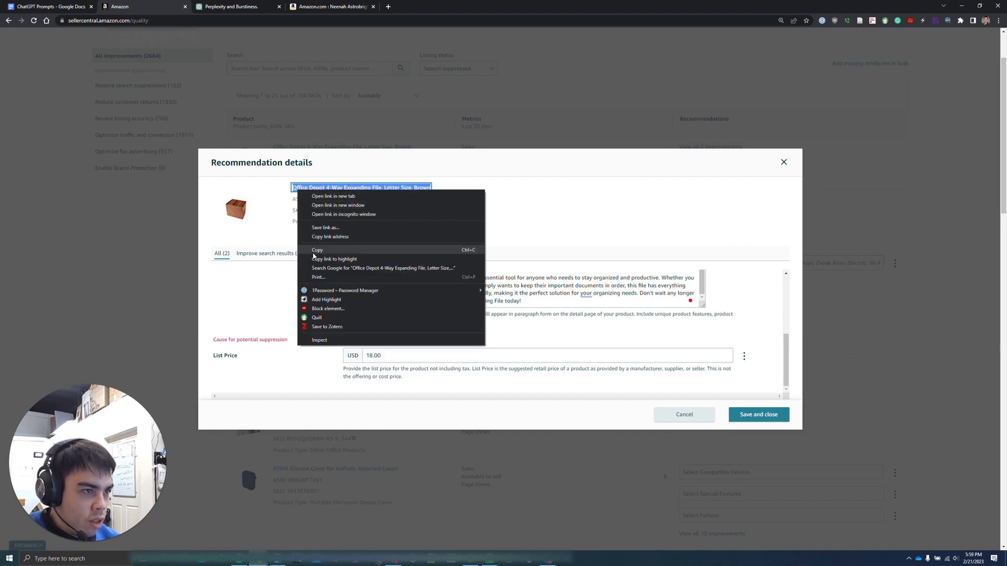
left_click(335, 197)
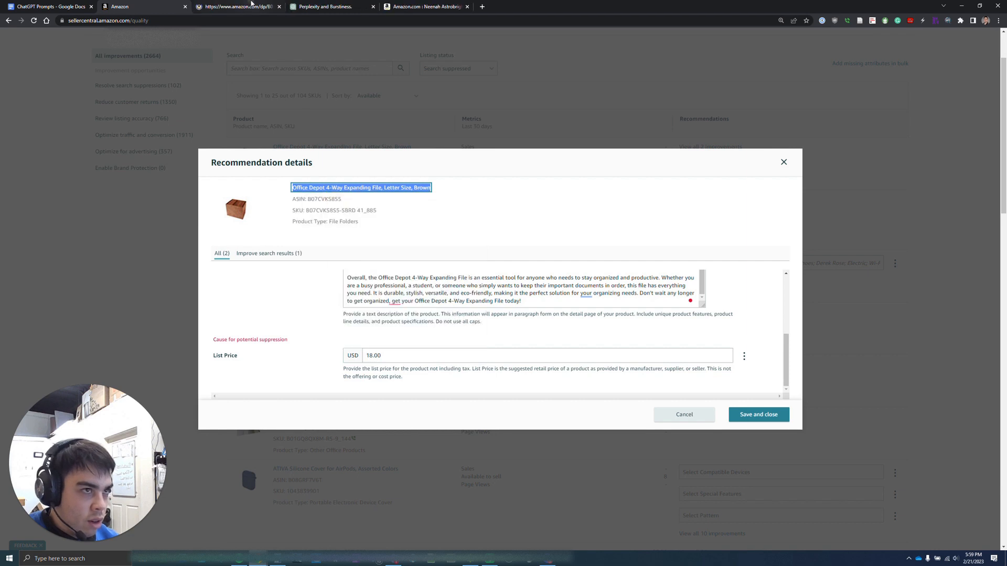
key("ctrl+Tab")
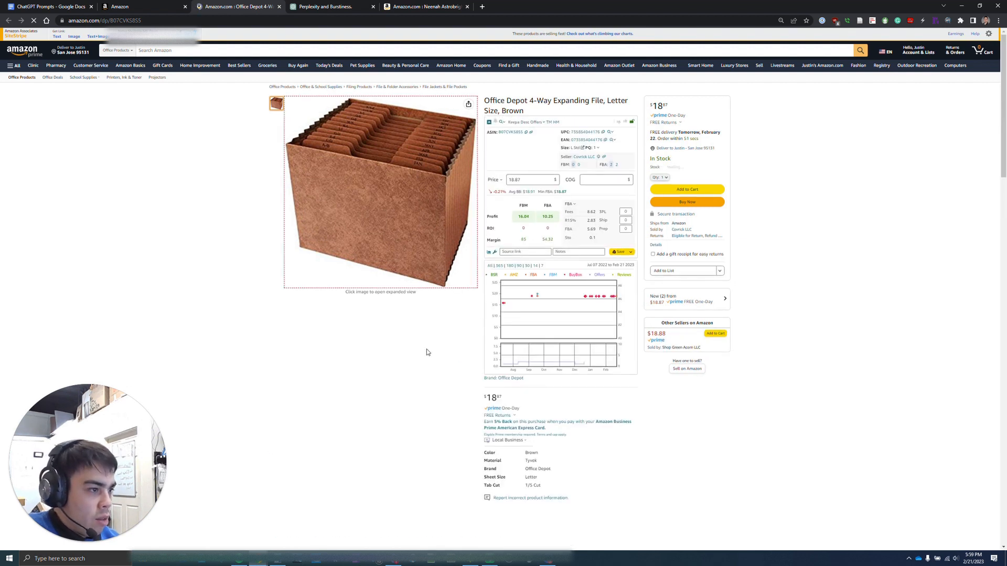
- Return to the Seller Central recommendation details and set the expanding file's List Price to 18.99 USD
left_click(139, 6)
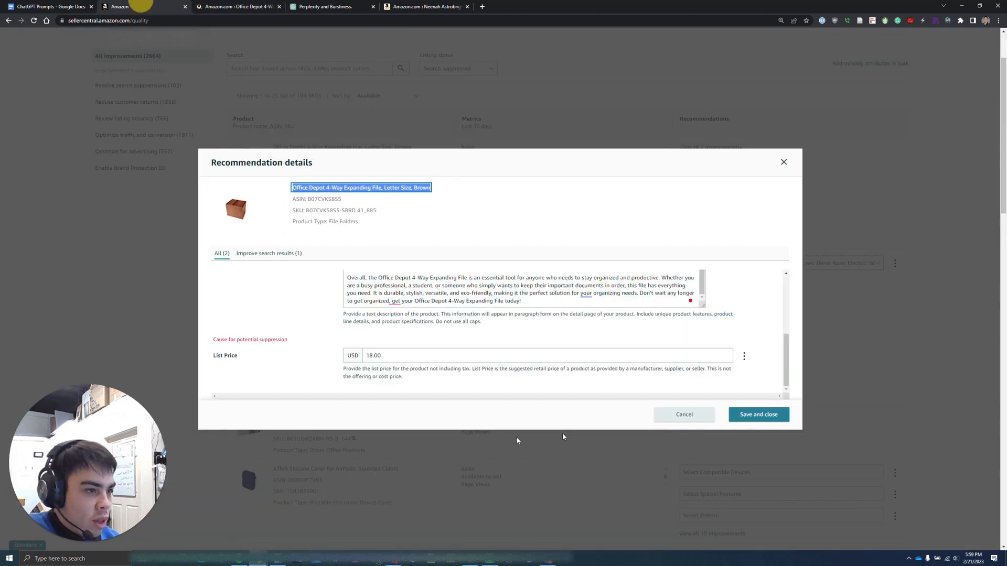
left_click(403, 356)
left_click_drag(403, 355, 346, 357)
type("18.99")
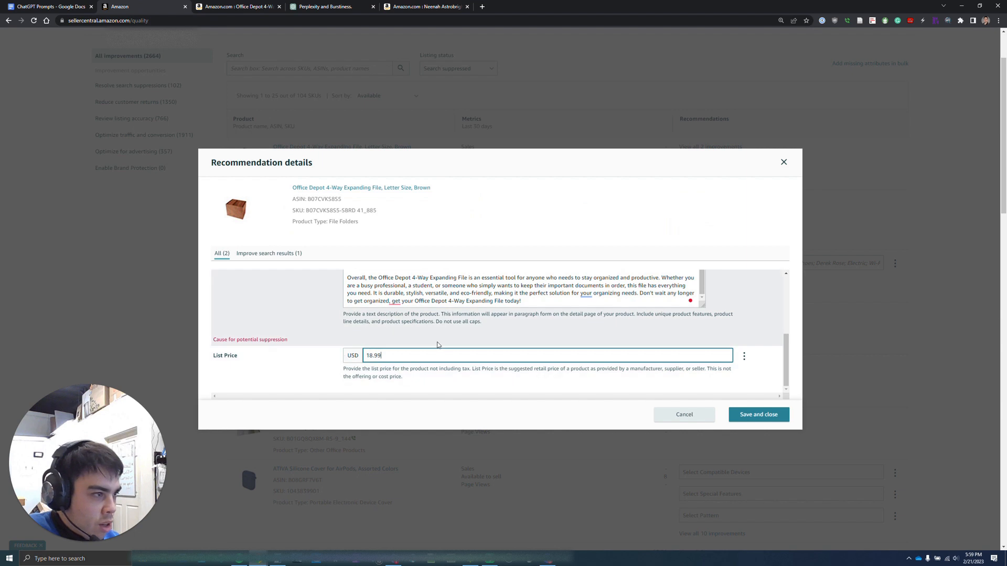
- Review the edited Product Description and List Price once more, and save the expanding file's recommendation changes
scroll(459, 342, "up", 2)
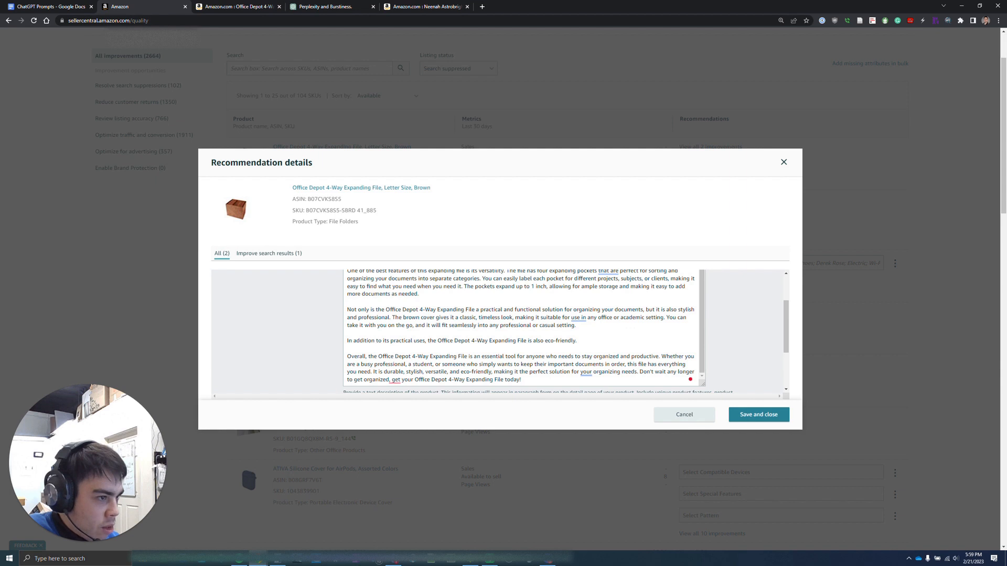
left_click(703, 294)
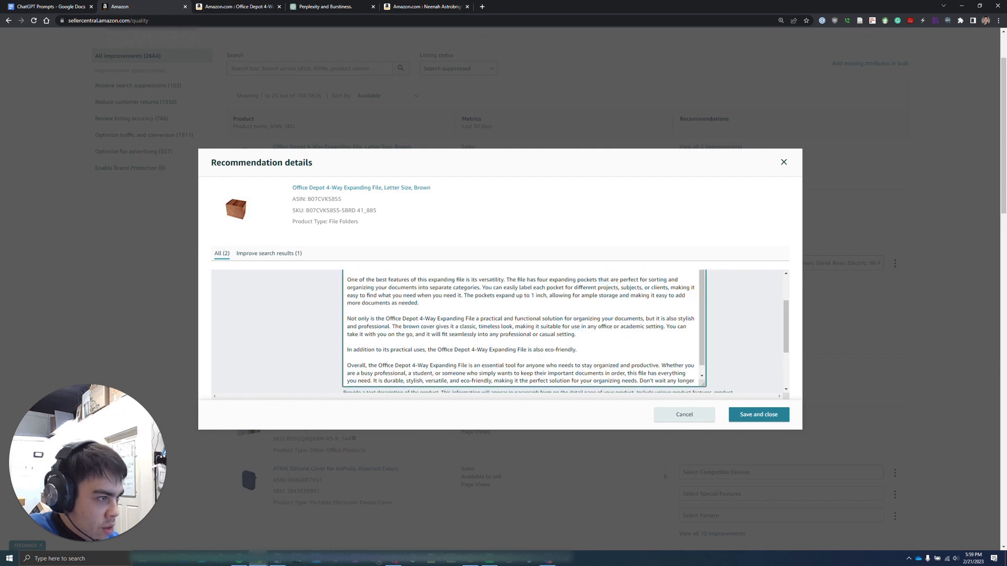
left_click_drag(779, 331, 777, 311)
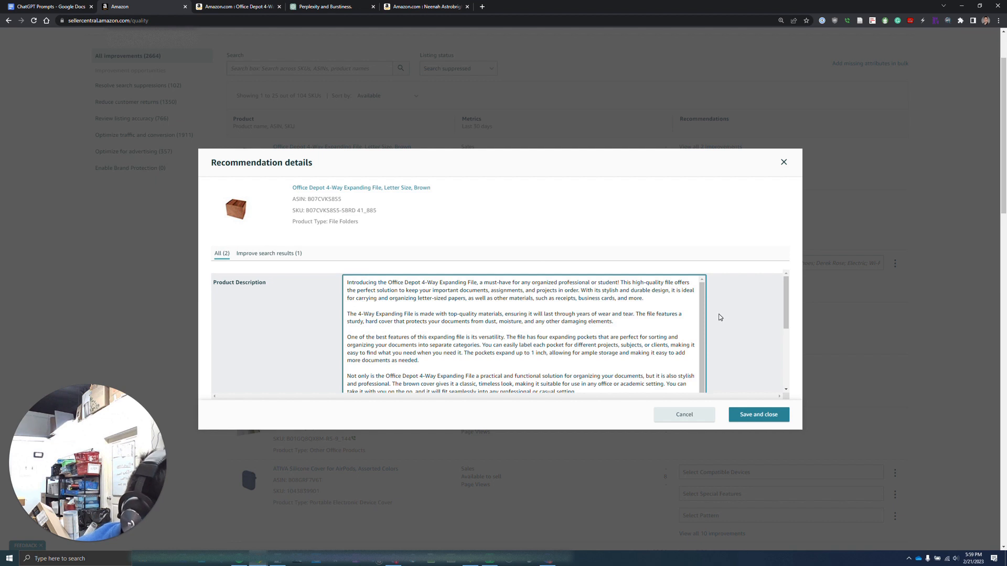
scroll(719, 317, "down", 3)
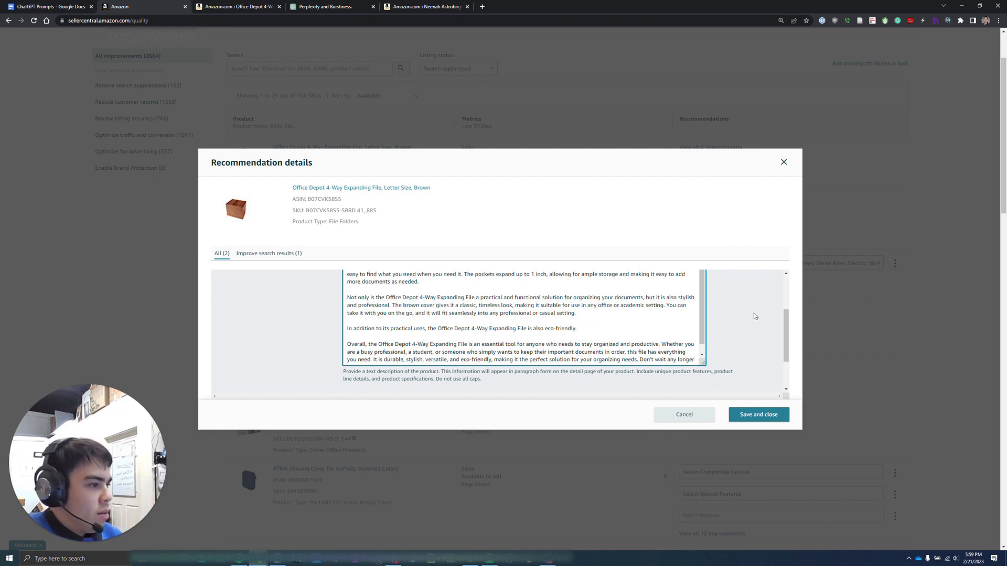
scroll(755, 316, "down", 5)
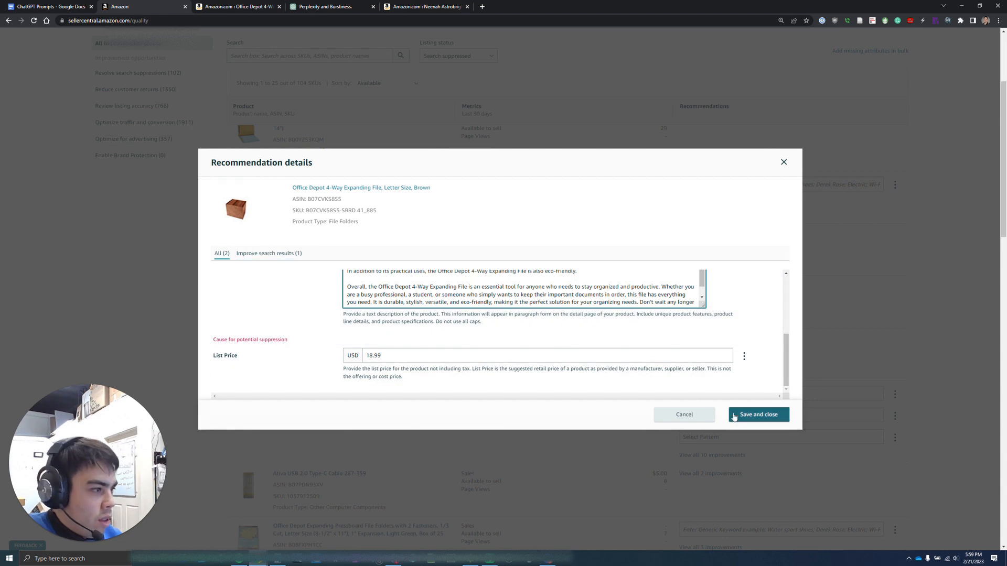
left_click(757, 415)
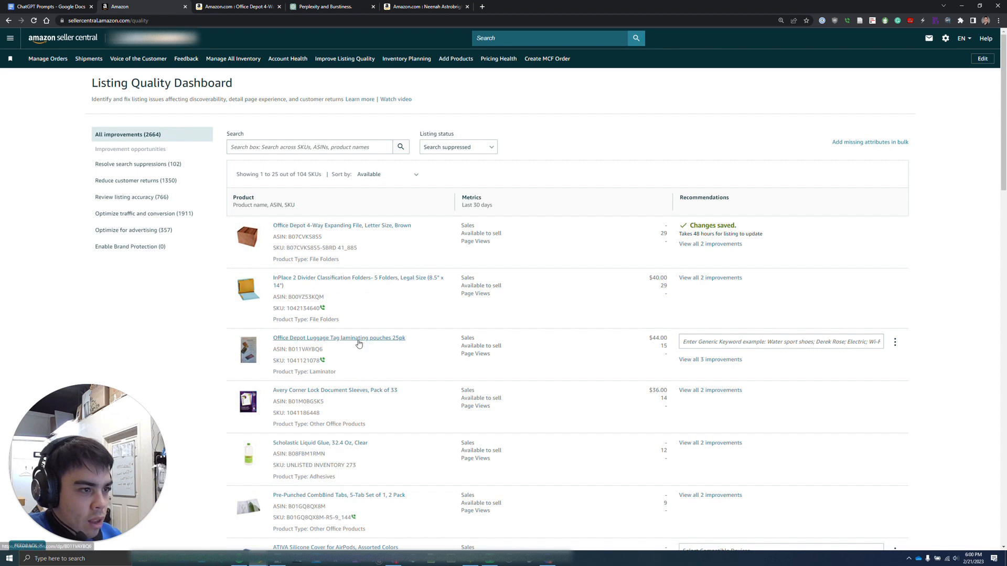
- Open all improvements for the Office Depot Brand Translucent Front Report Covers listing and look over its missing fields
scroll(393, 335, "down", 3)
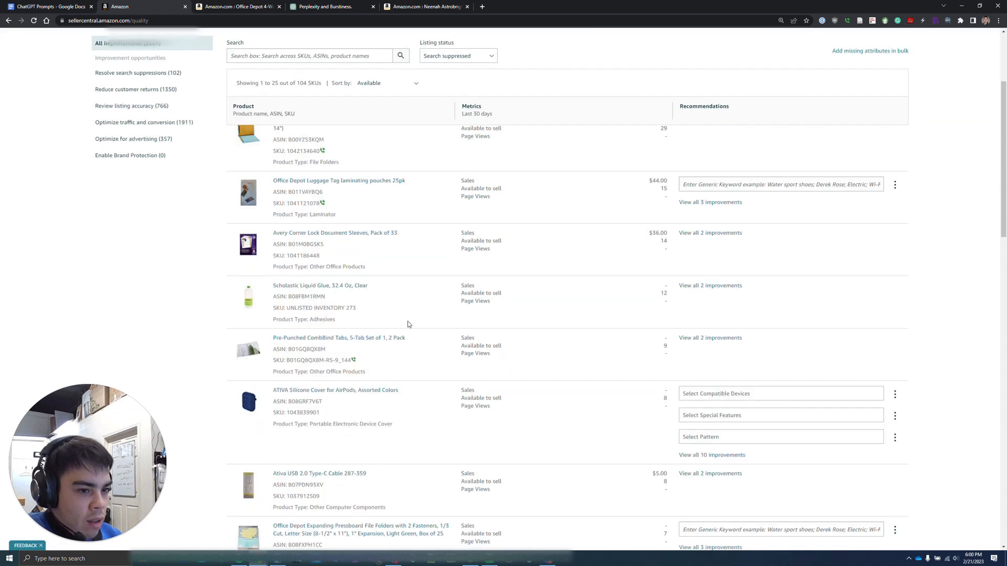
scroll(408, 323, "down", 3)
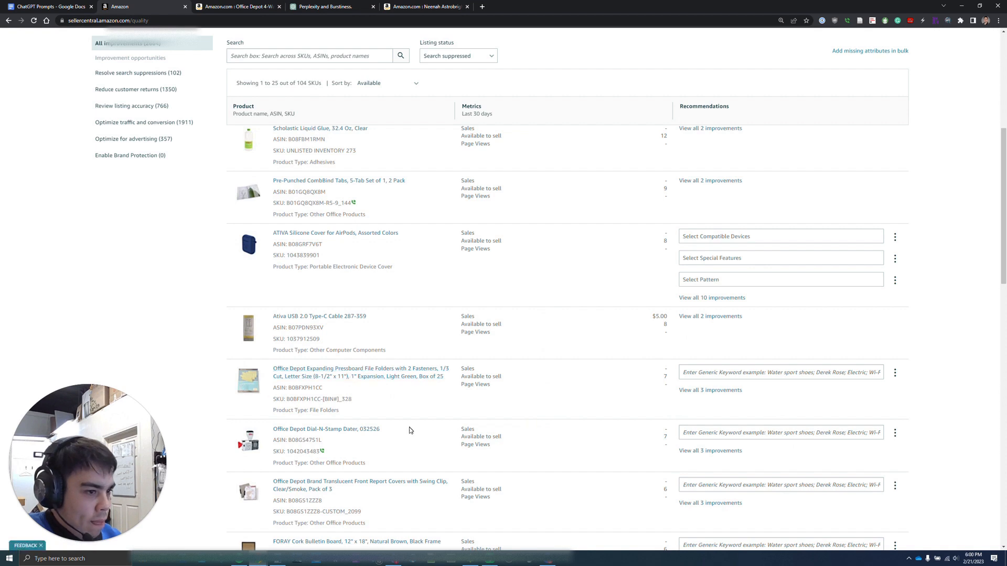
scroll(377, 420, "down", 3)
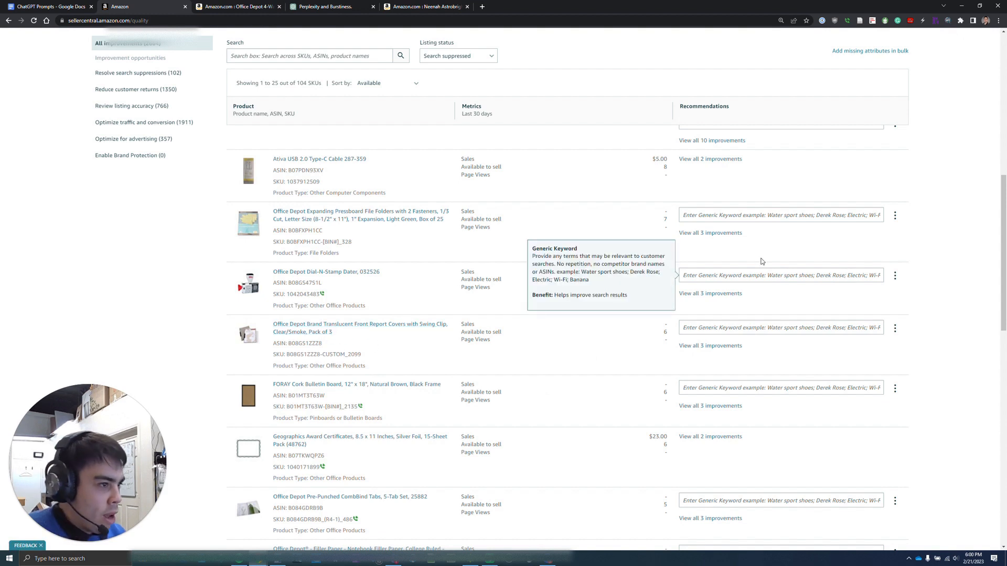
left_click(738, 348)
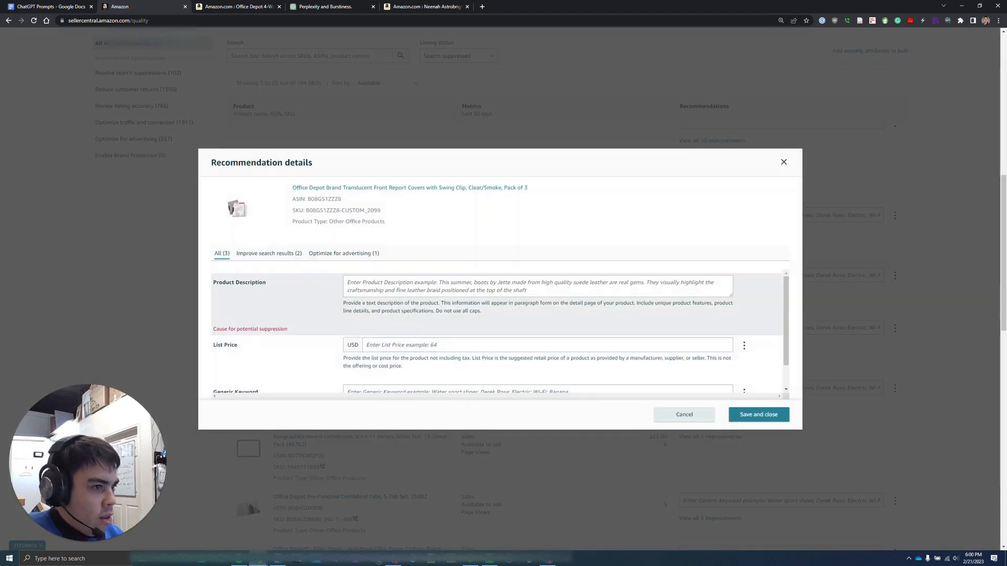
scroll(396, 325, "down", 1)
scroll(409, 348, "up", 1)
scroll(401, 354, "down", 1)
scroll(419, 340, "up", 1)
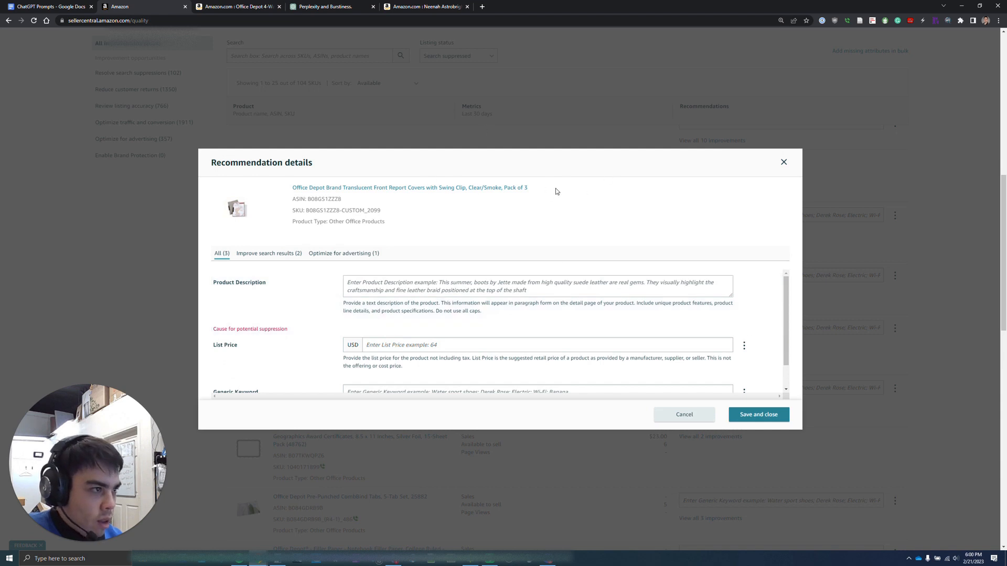
- Copy the first paragraph of the product description prompt from the ChatGPT Prompts document into the ChatGPT message box
triple_click(309, 186)
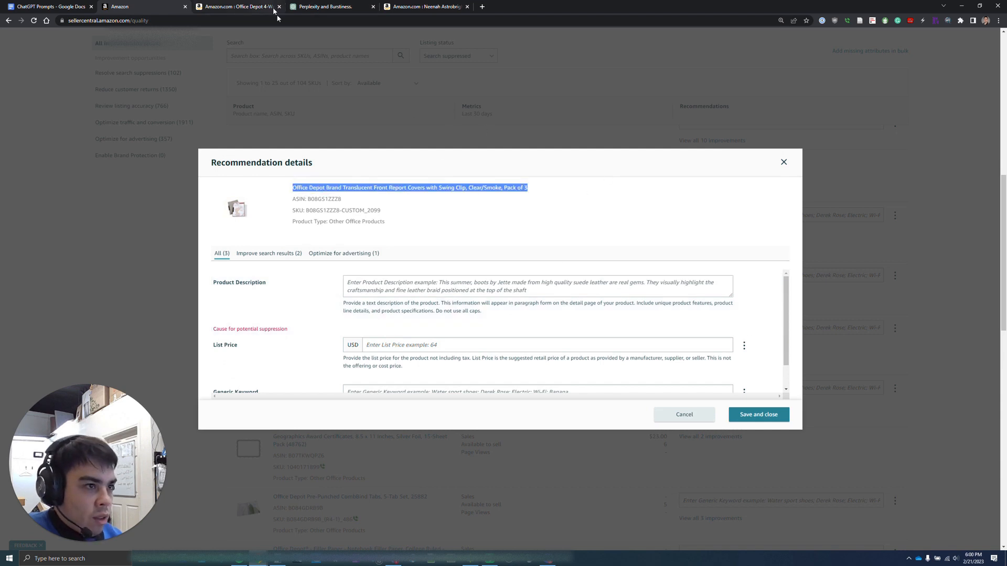
left_click(62, 6)
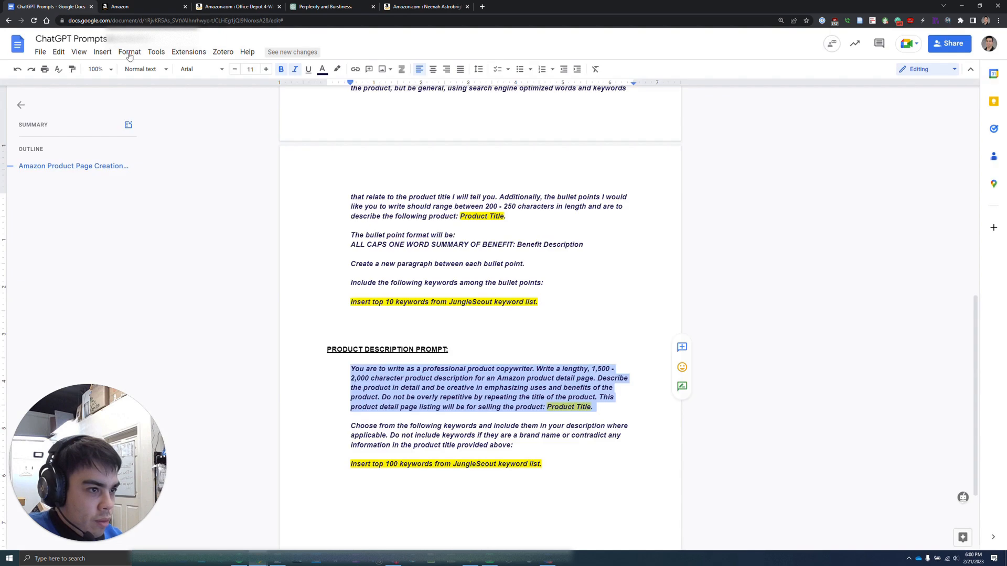
right_click(411, 378)
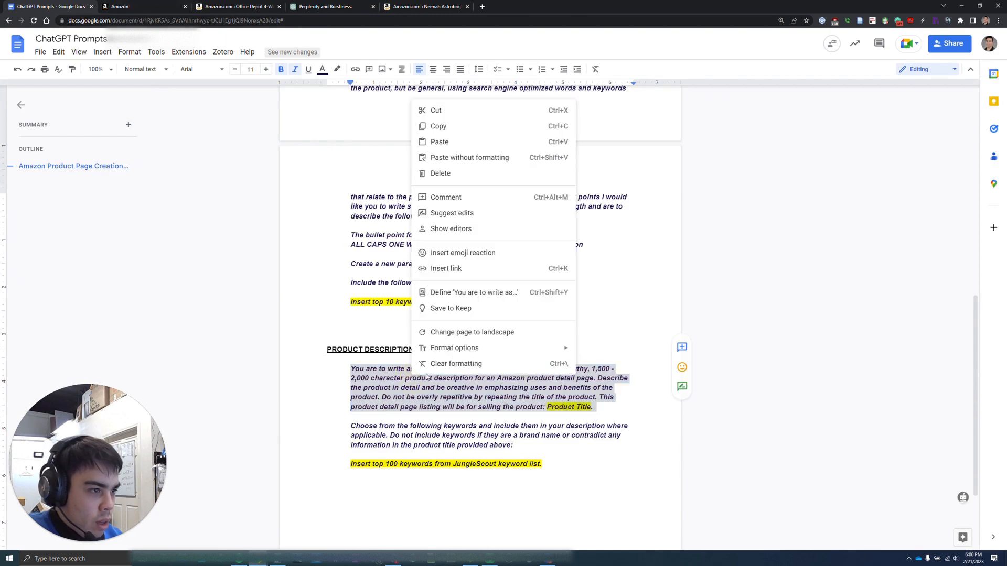
left_click(445, 125)
left_click(134, 4)
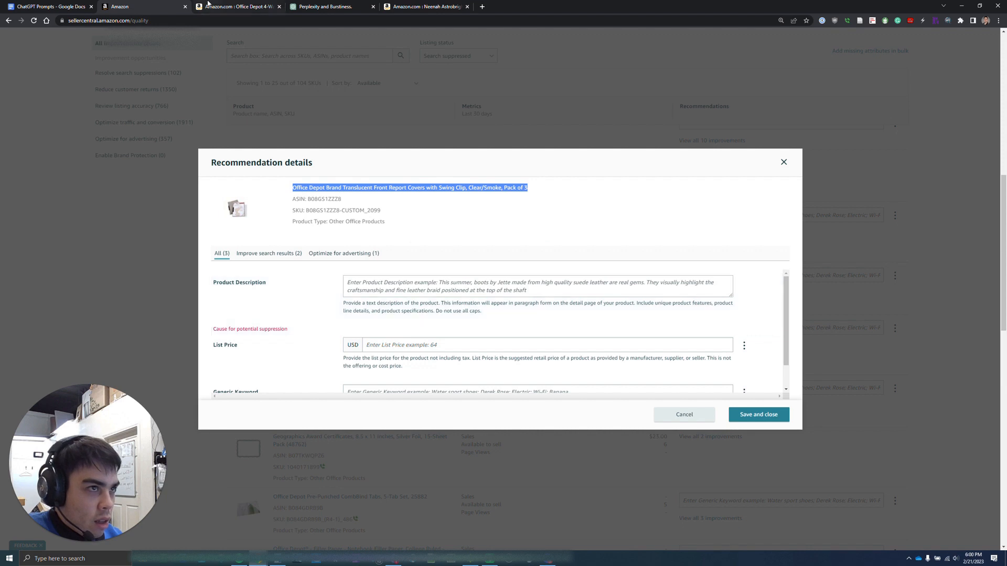
left_click(326, 6)
key("ctrl+v")
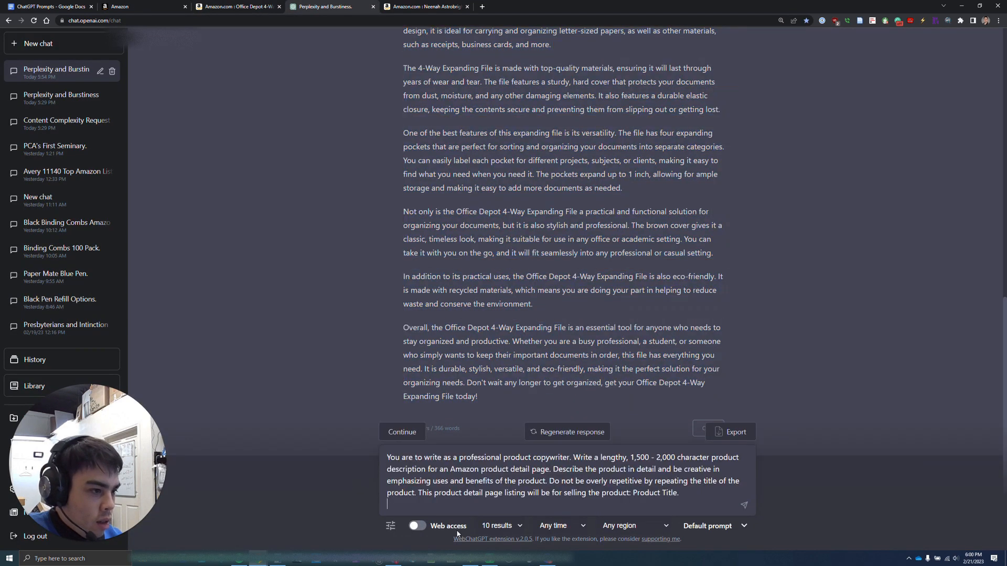
- Replace the Product Title placeholder in the ChatGPT prompt with the report covers' full title copied from Seller Central
left_click(58, 6)
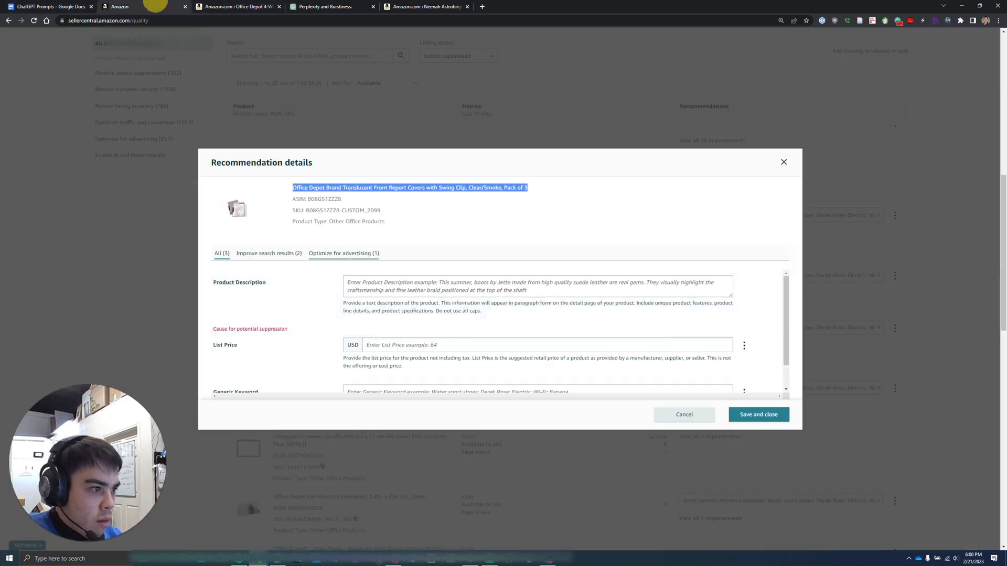
left_click(139, 6)
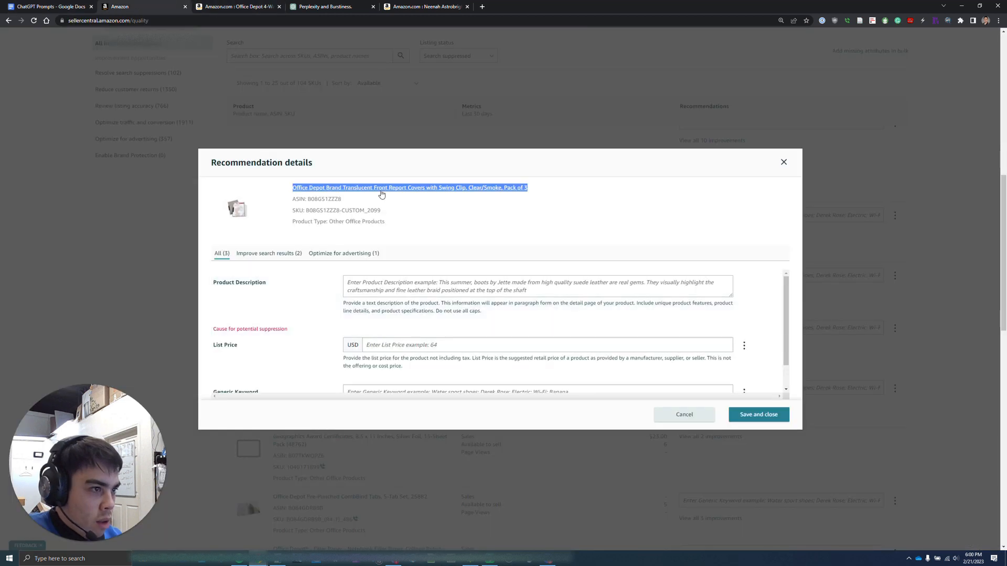
right_click(381, 194)
left_click(398, 245)
left_click(313, 6)
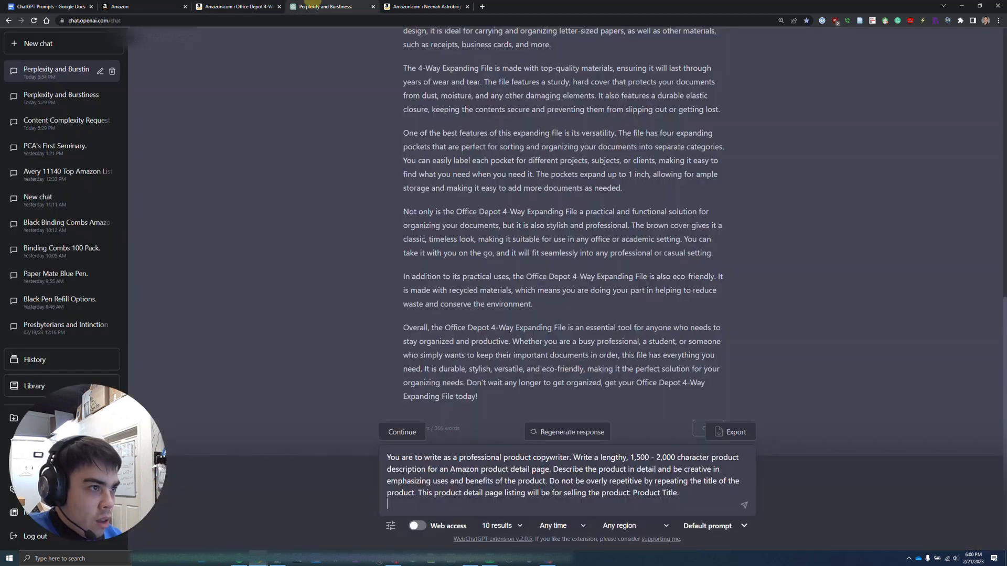
left_click_drag(678, 493, 633, 494)
key("ctrl+v")
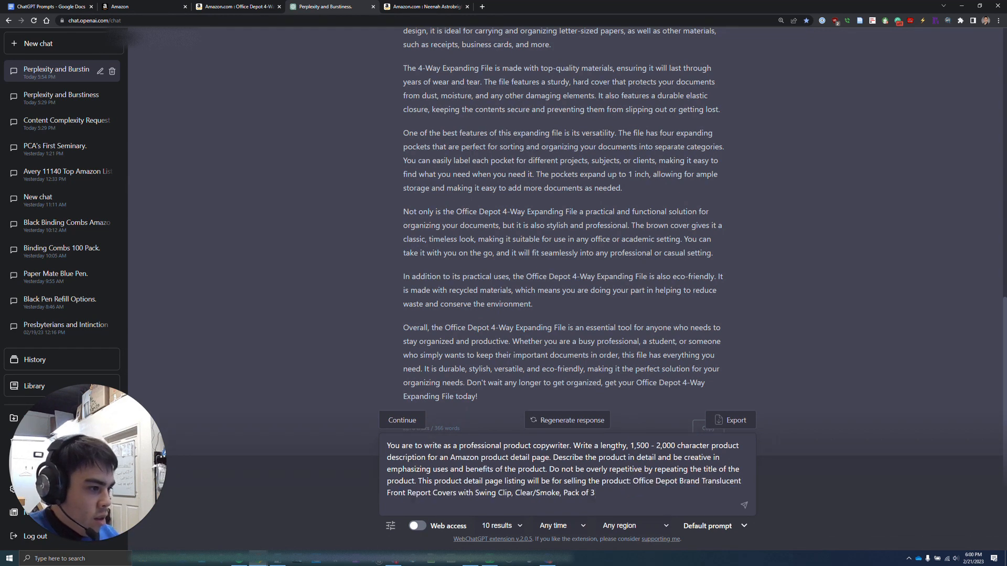
- Submit the report covers description prompt to ChatGPT and open the Jungle Scout website in a new browser tab
key("Return")
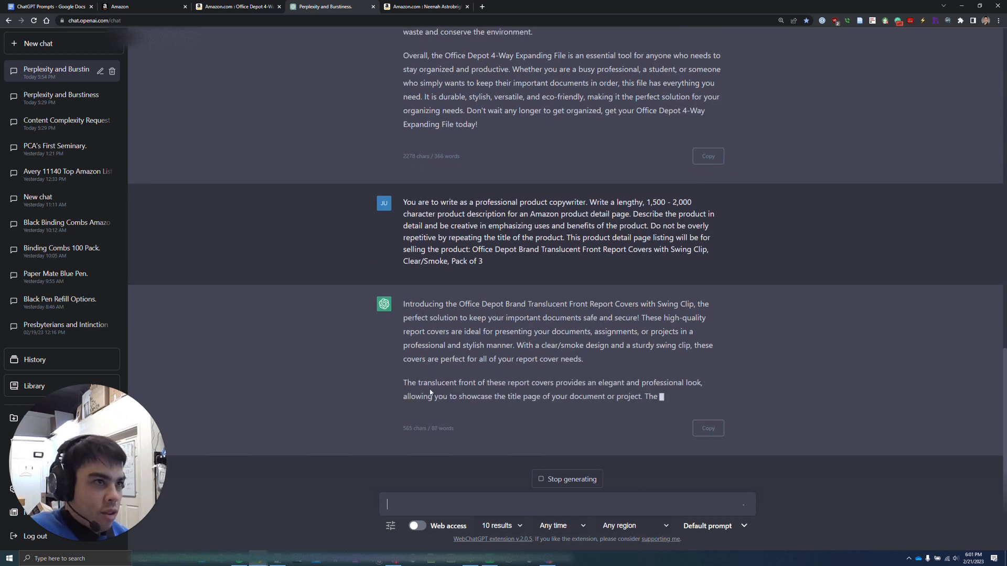
left_click(484, 7)
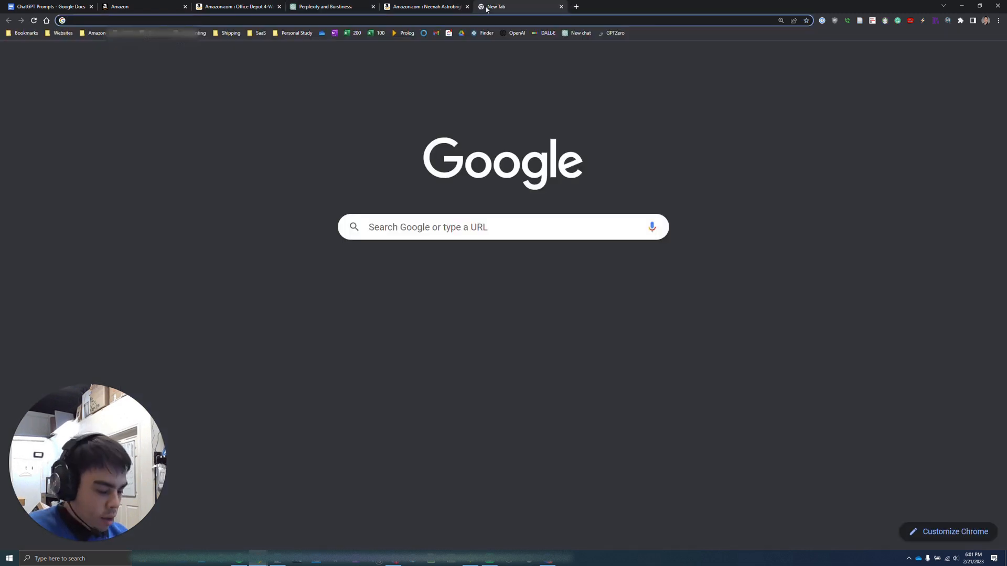
type("jun")
key("Return")
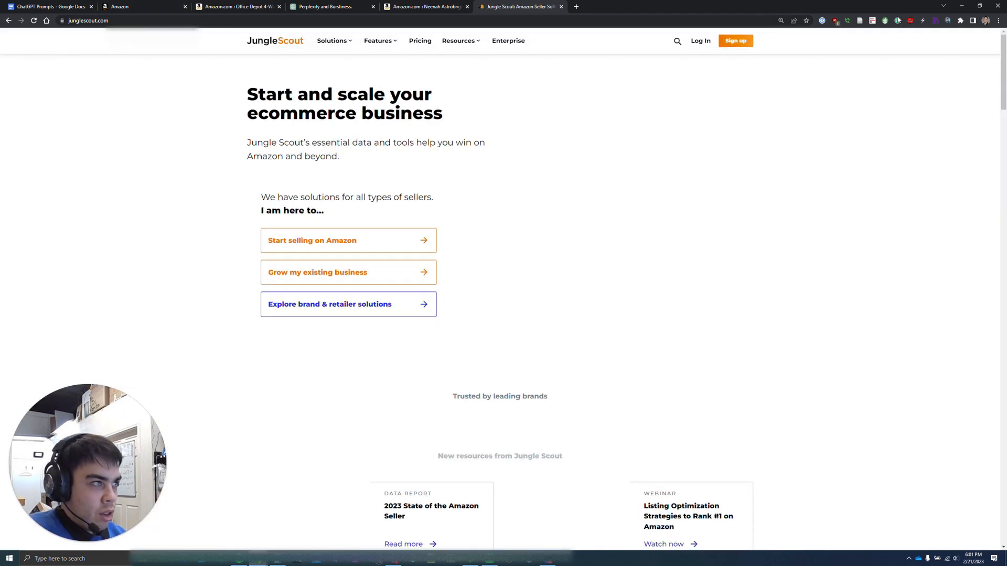
- Log in to Jungle Scout with the account's email and password
left_click(701, 41)
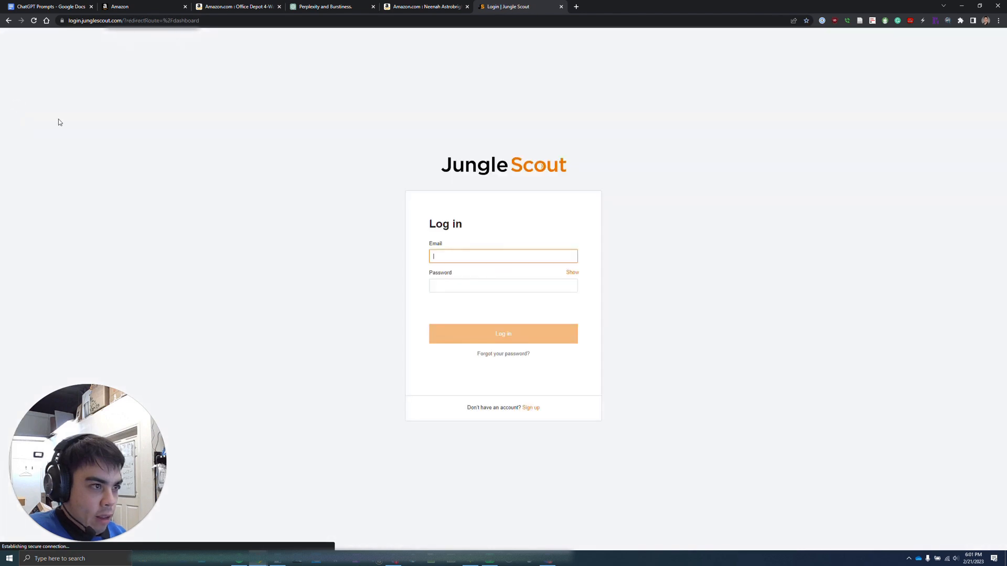
left_click(457, 256)
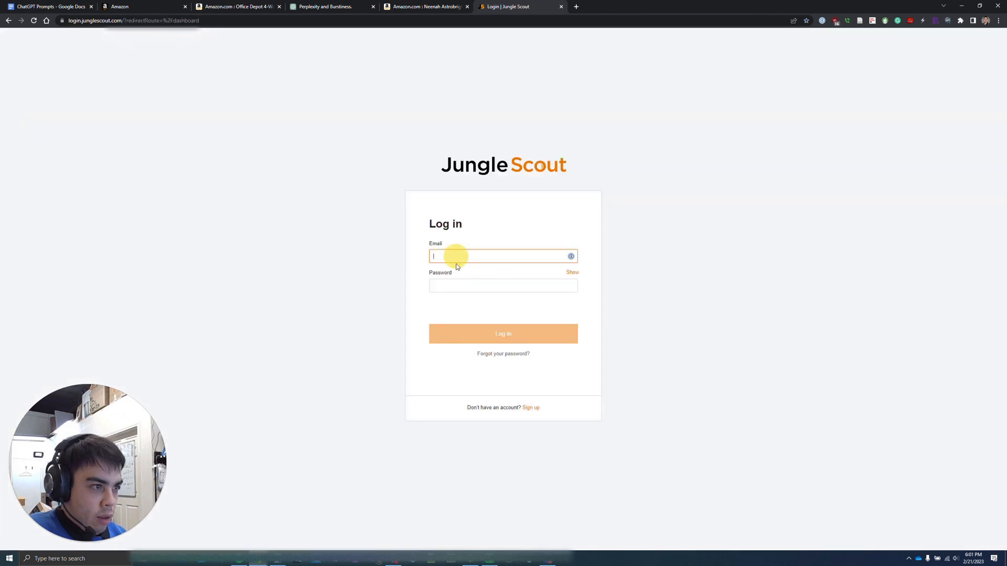
left_click(481, 294)
left_click(483, 339)
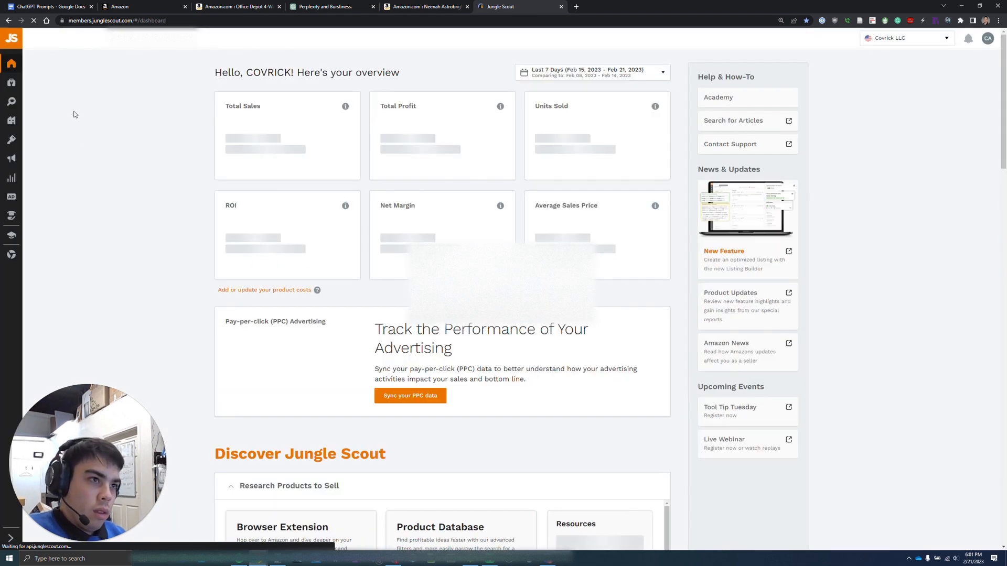
- Open the Keyword Scout tool and dismiss the Tool Tip Tuesday pop-up
mouse_move(15, 105)
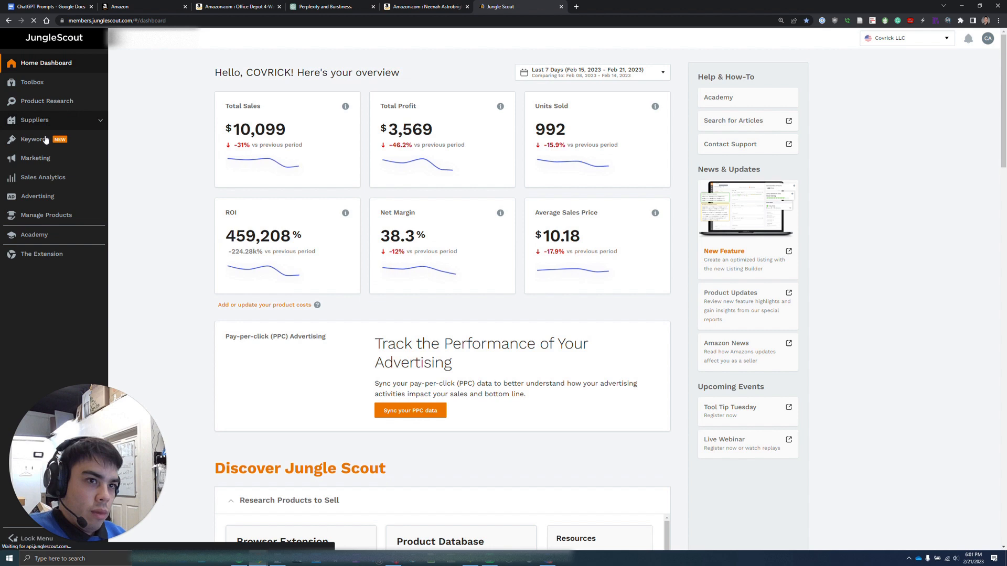
left_click(45, 139)
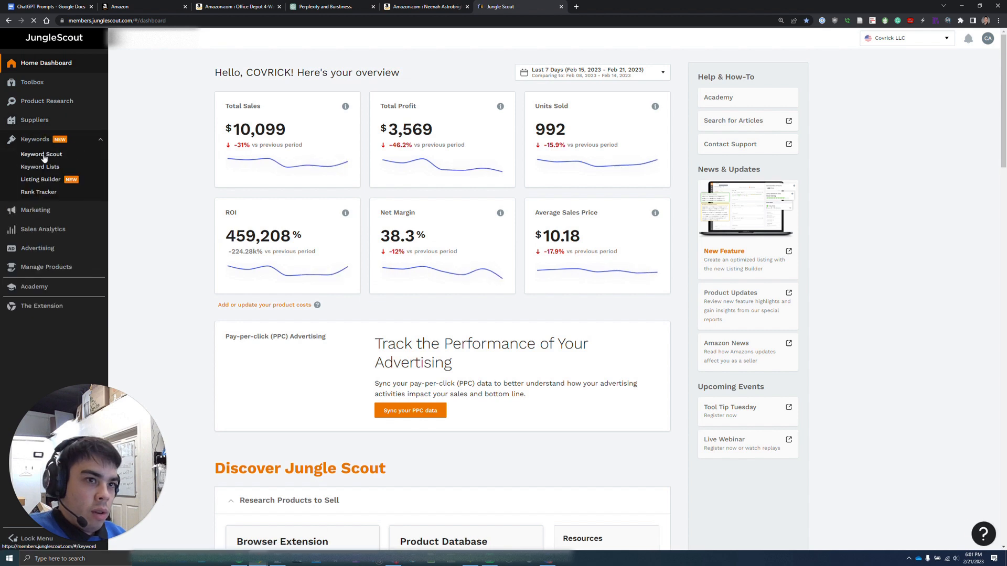
left_click(44, 155)
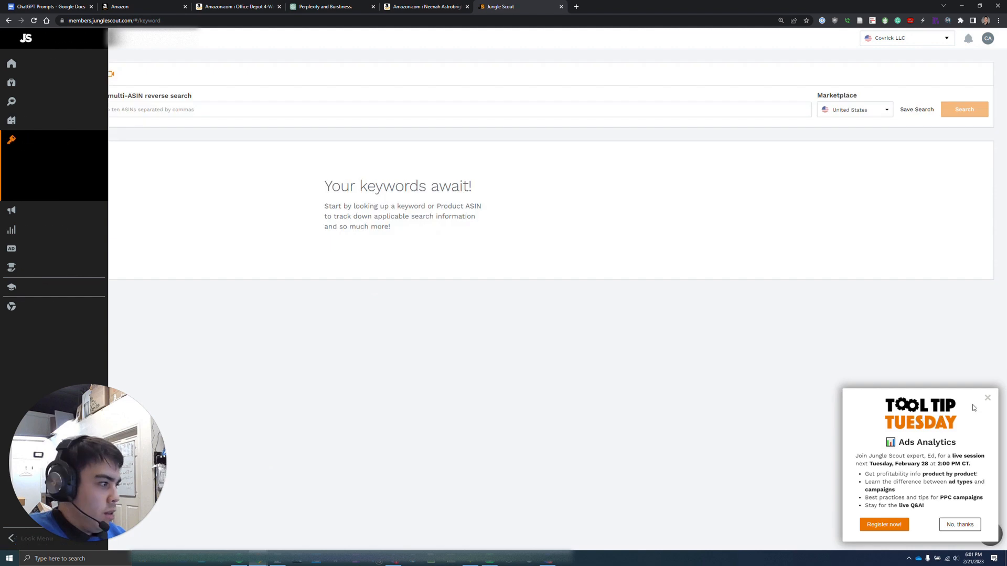
left_click(987, 398)
- Search Keyword Scout for "Translucent Front Report Covers with Swing Clip", using the pasted product title without its brand, colour and pack size
left_click(206, 109)
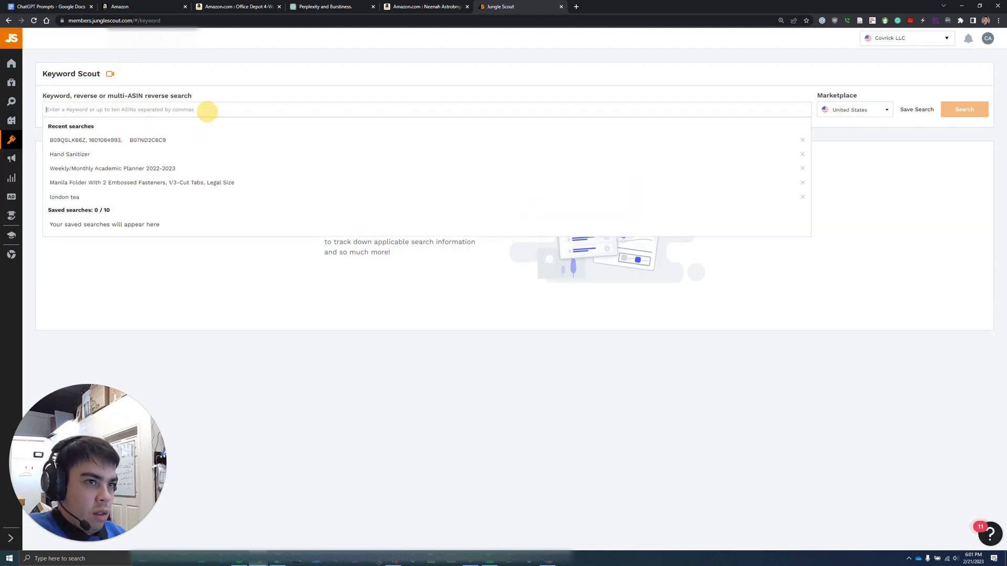
key("ctrl+v")
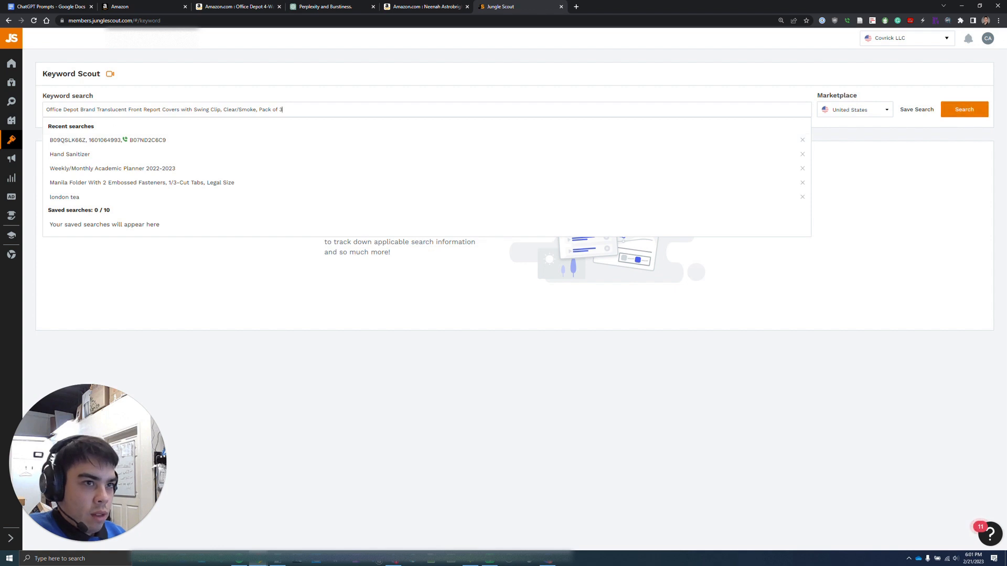
left_click_drag(96, 109, 28, 105)
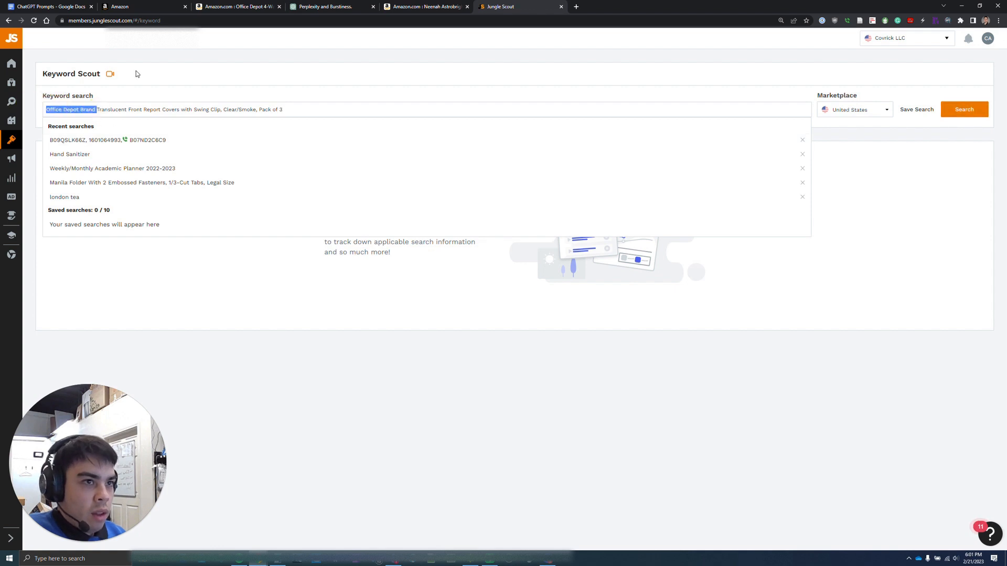
key("BackSpace")
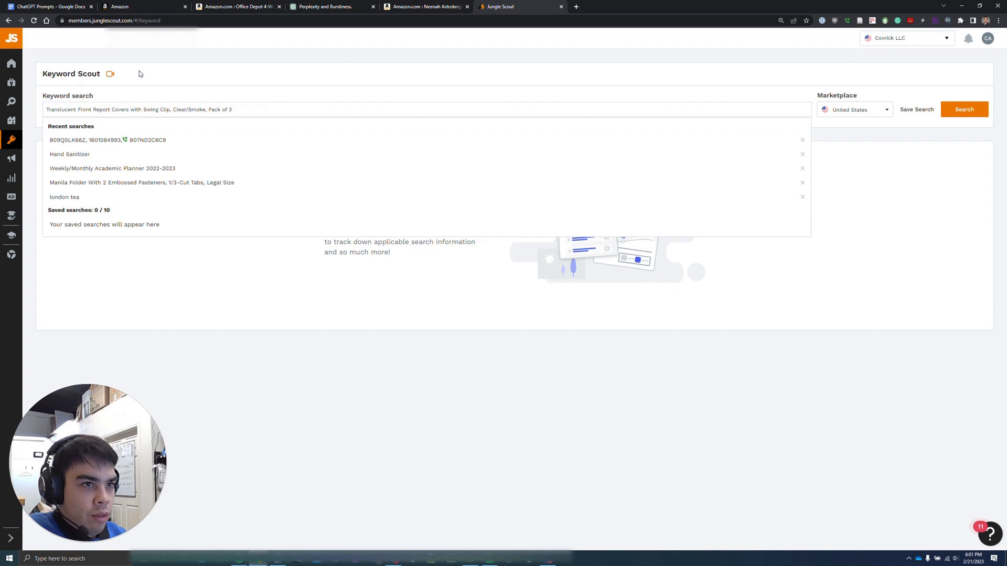
left_click_drag(233, 110, 167, 104)
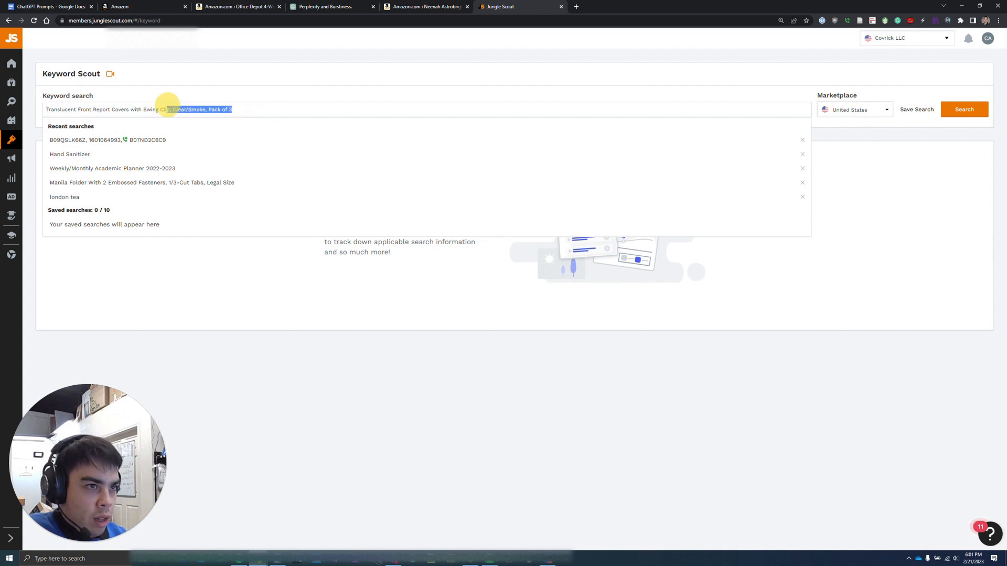
key("BackSpace")
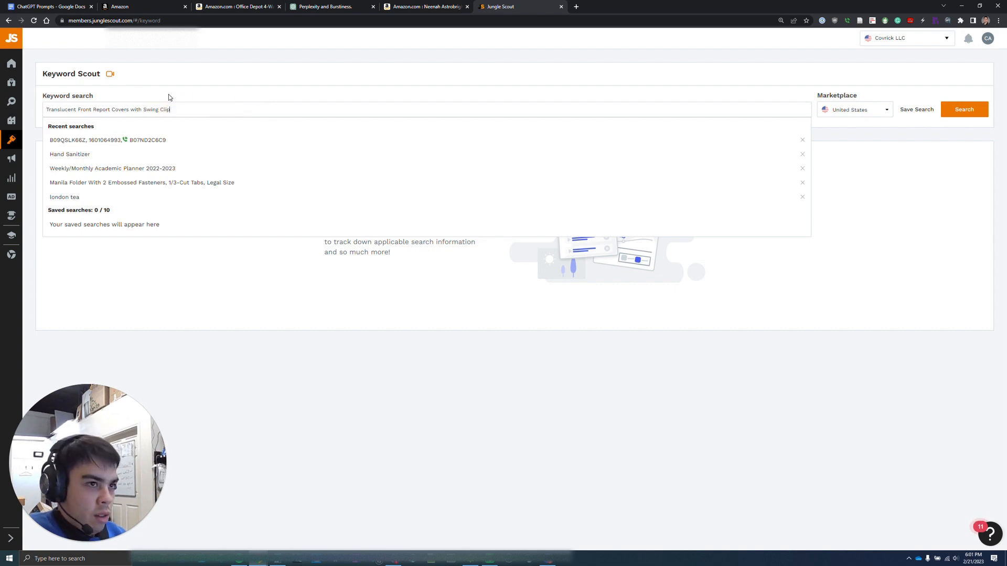
left_click(962, 109)
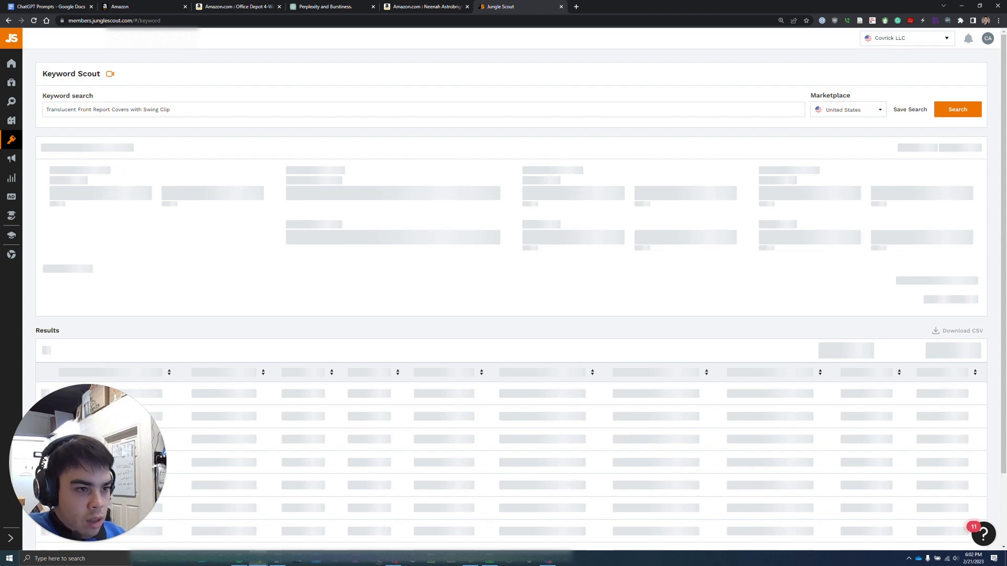
- Look through the related keywords for the report covers along with their search volumes, trends and relevancy scores
scroll(396, 290, "down", 3)
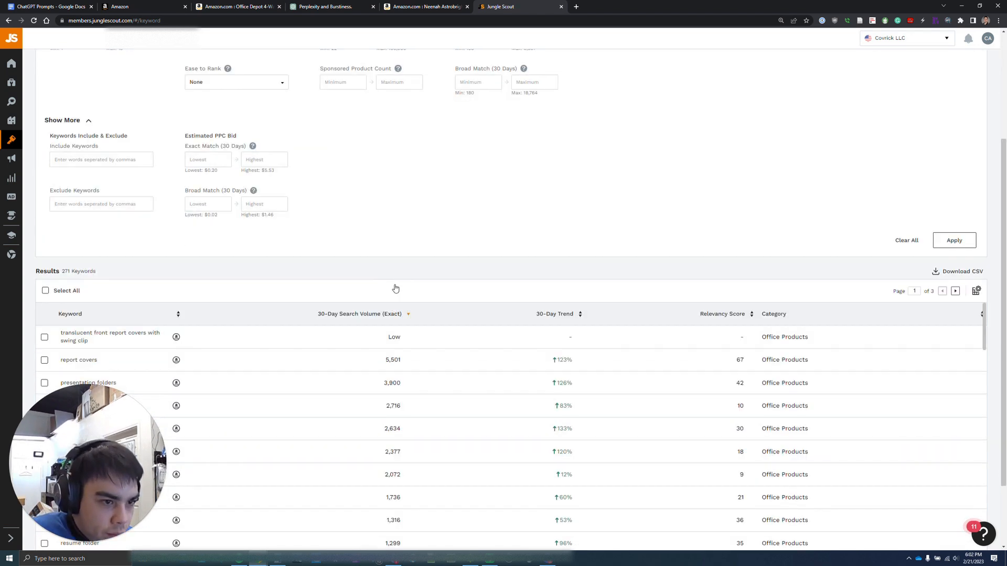
scroll(388, 231, "down", 2)
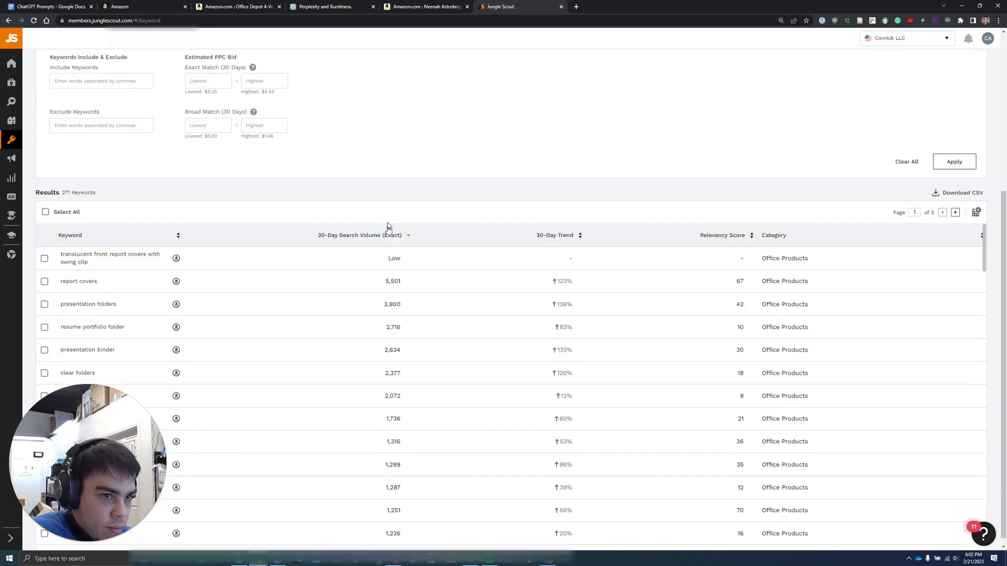
scroll(388, 218, "down", 1)
scroll(245, 353, "down", 15)
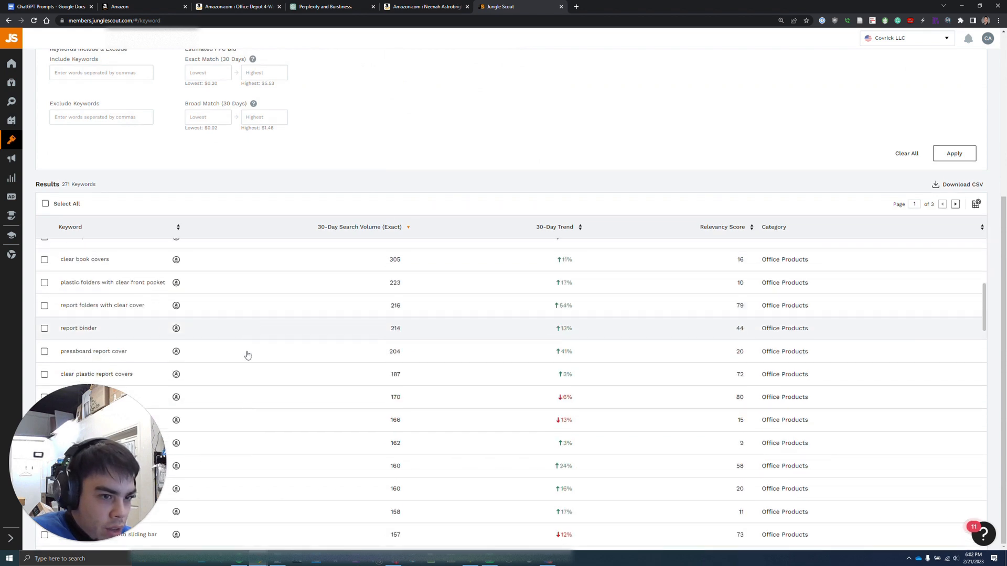
scroll(255, 386, "down", 2)
scroll(254, 383, "up", 20)
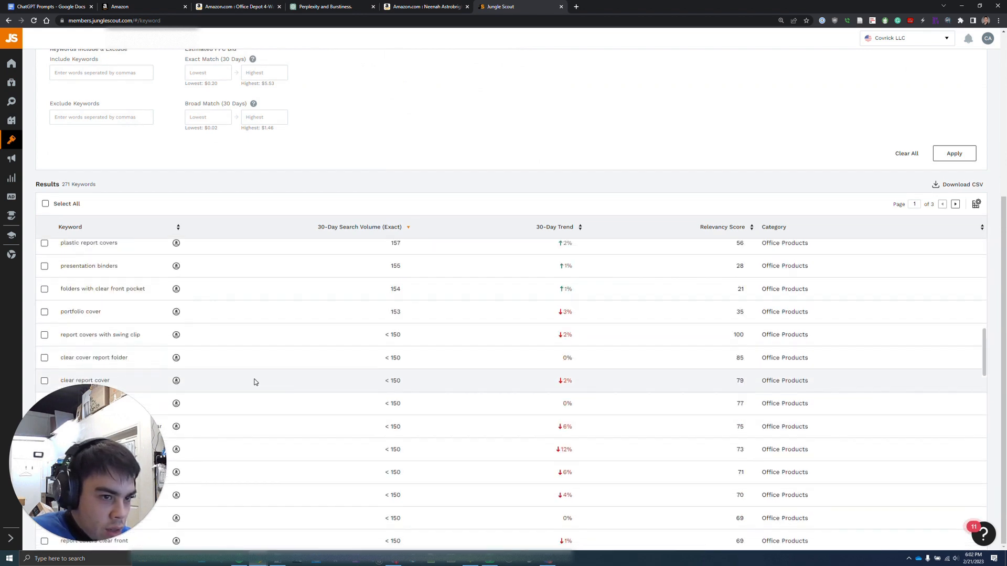
scroll(256, 381, "up", 3)
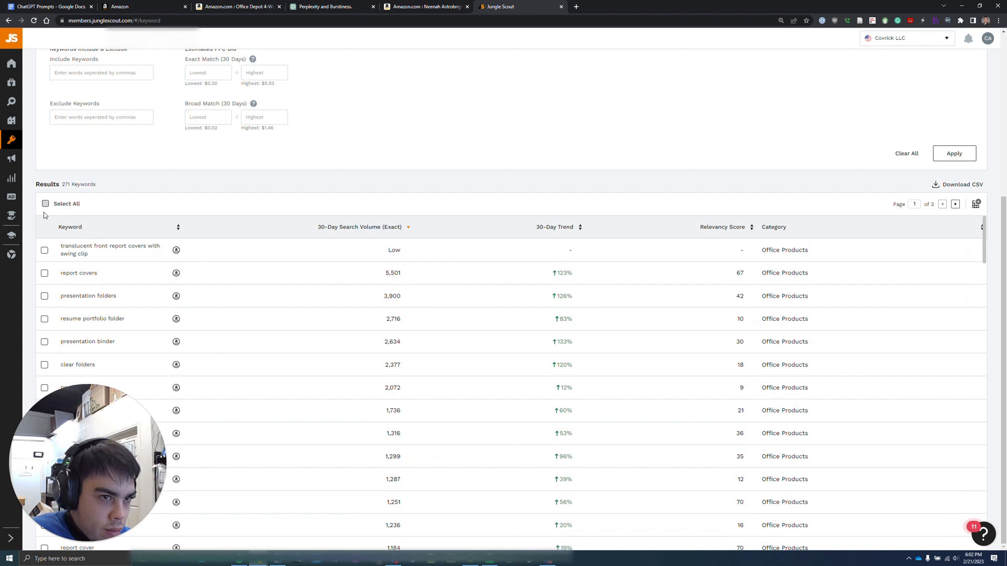
left_click(44, 251)
scroll(187, 306, "down", 12)
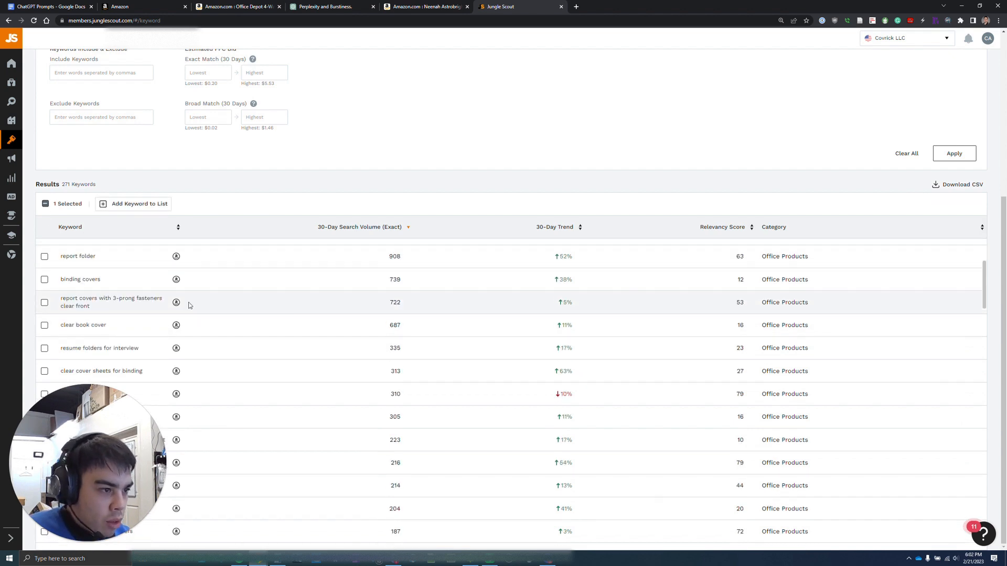
scroll(189, 306, "down", 5)
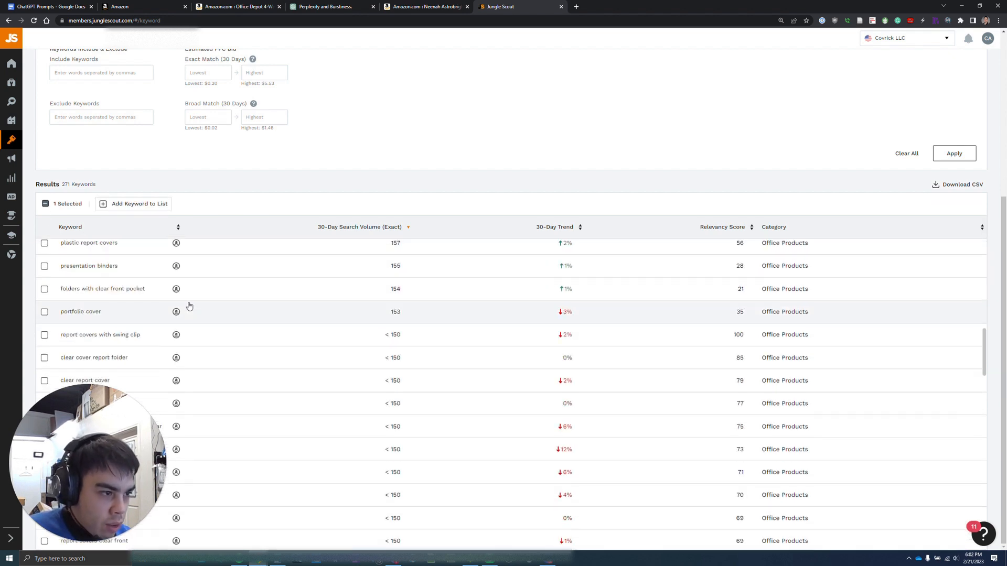
left_click(45, 312)
scroll(69, 320, "up", 15)
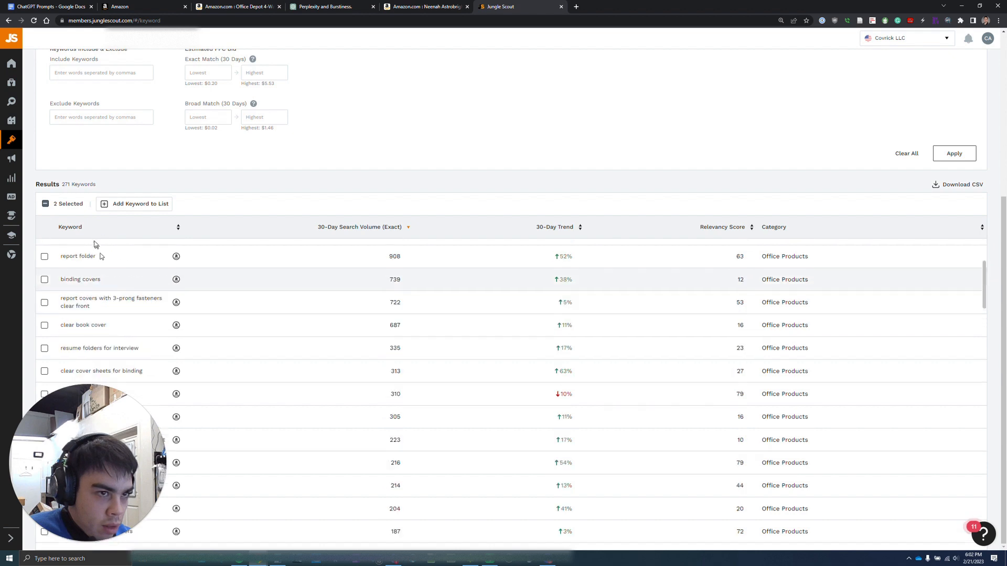
left_click(46, 206)
left_click(45, 206)
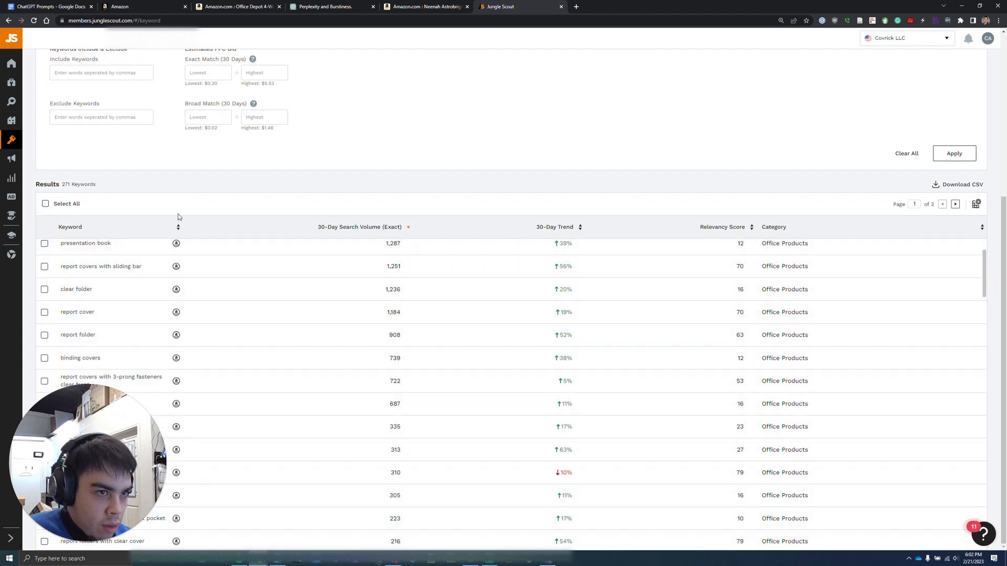
- Add all keywords on the results page to a new keyword list named "Report Covers", and open the saved list
left_click(45, 204)
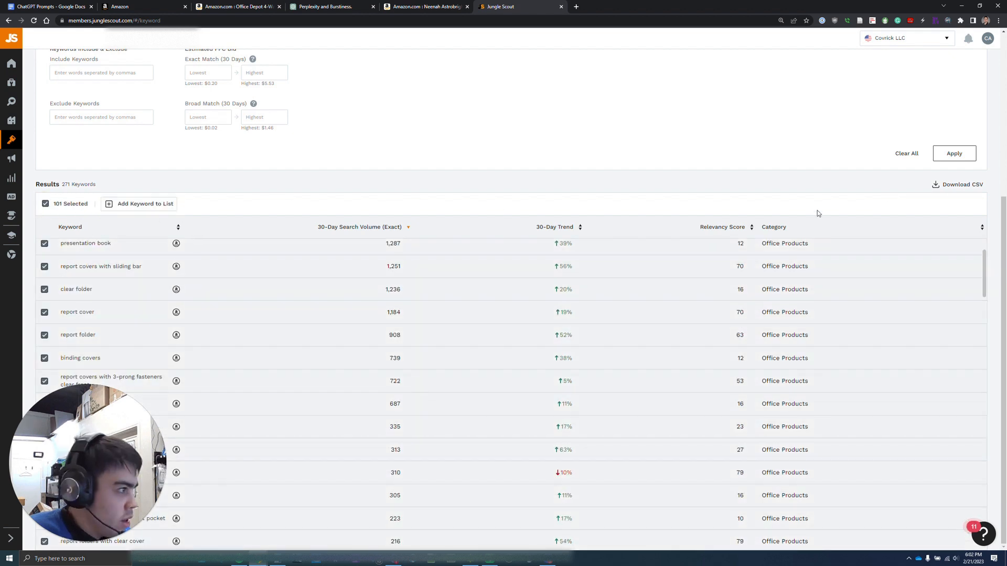
left_click(131, 206)
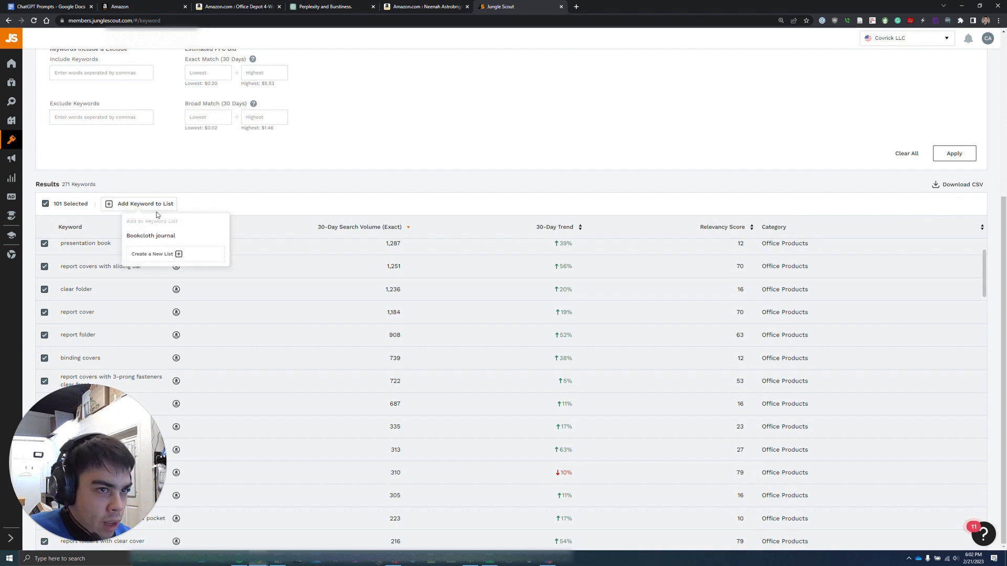
left_click(147, 254)
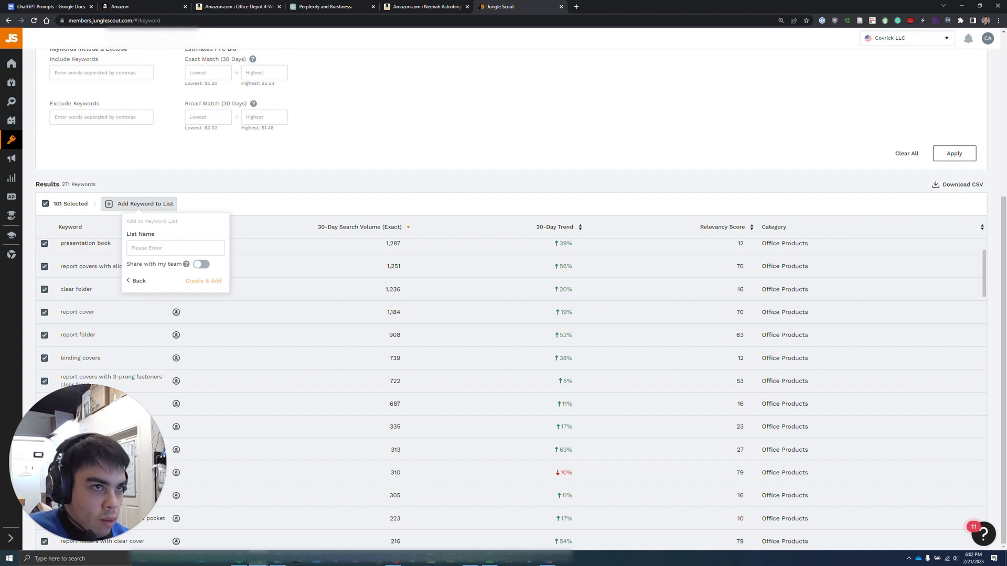
scroll(503, 294, "up", 5)
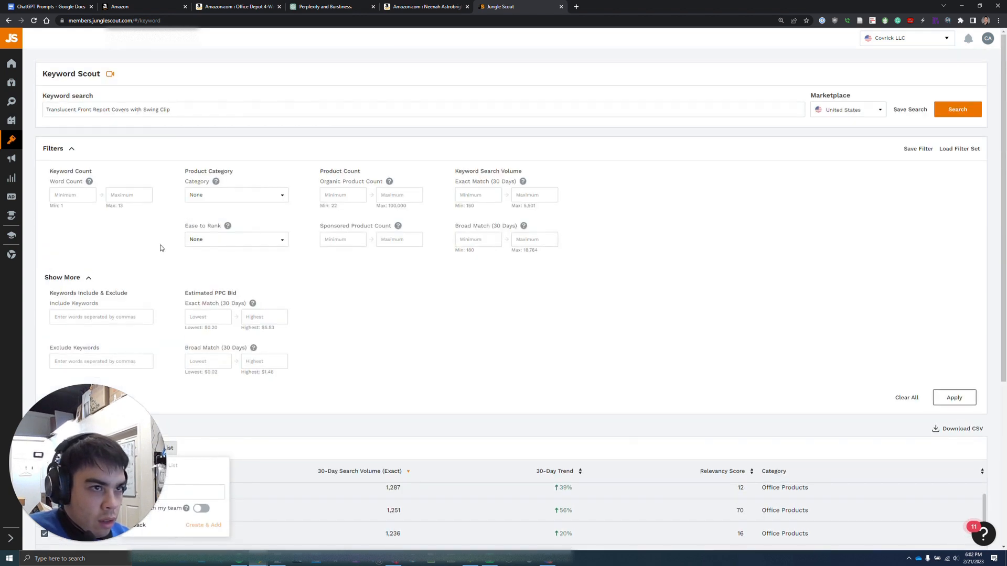
scroll(157, 246, "down", 5)
type("Report Covers")
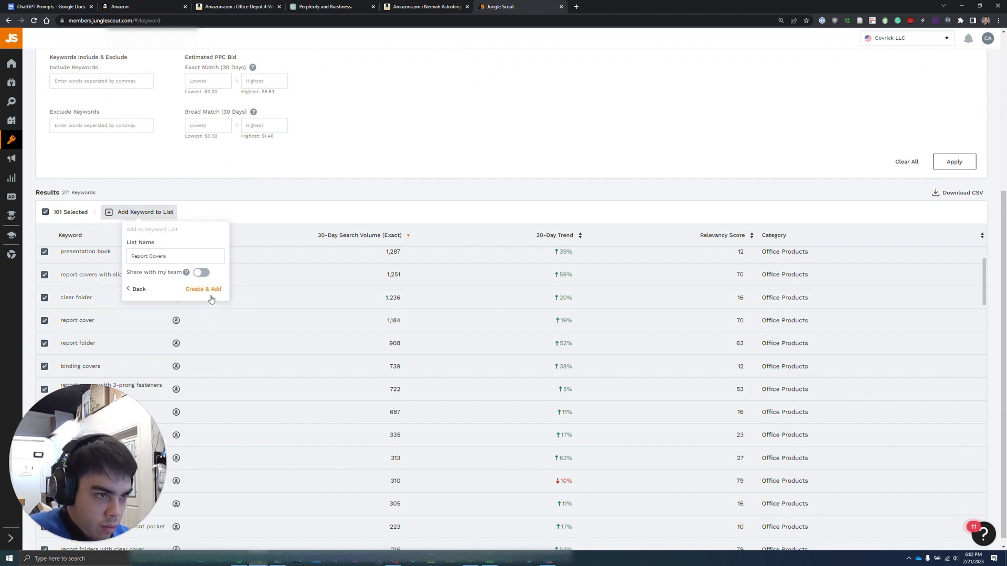
left_click(209, 290)
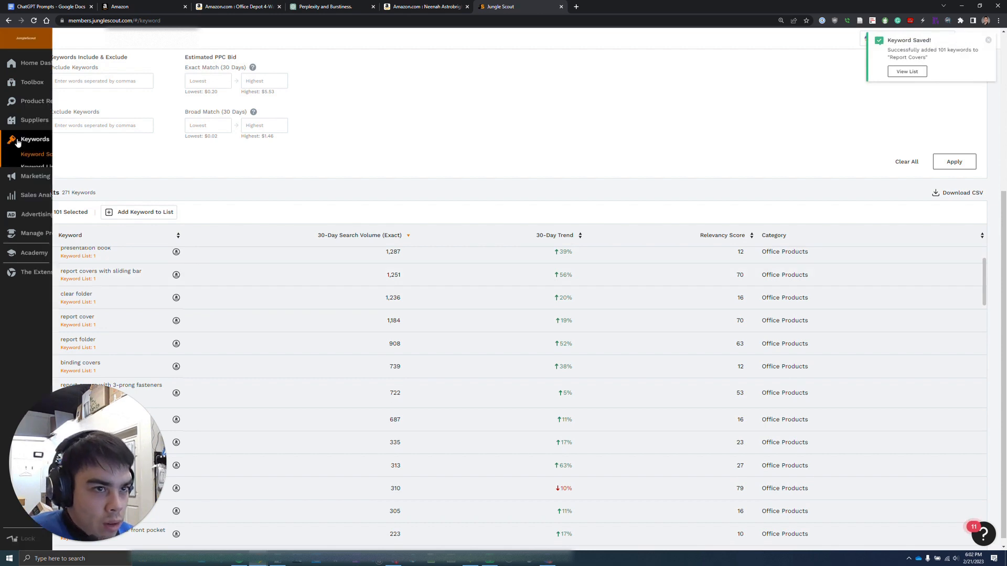
left_click(49, 172)
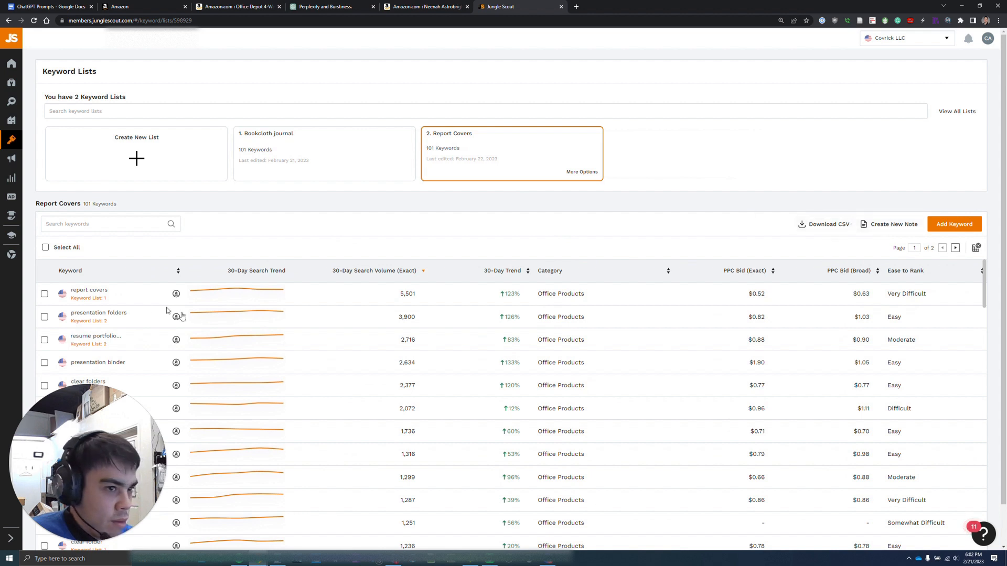
- Return to ChatGPT and read through the generated product description for the Office Depot report covers
left_click(326, 6)
scroll(565, 242, "up", 6)
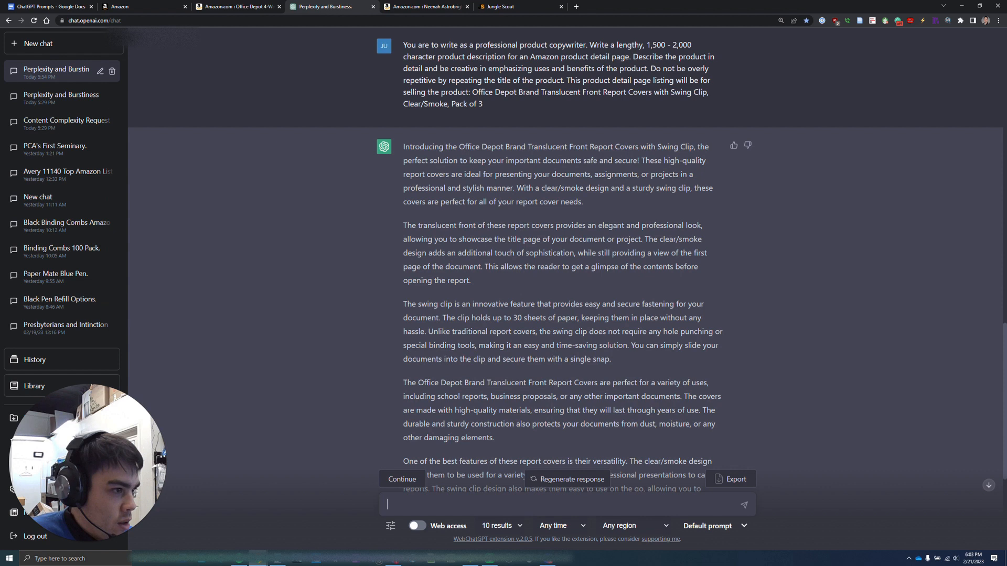
scroll(565, 242, "down", 6)
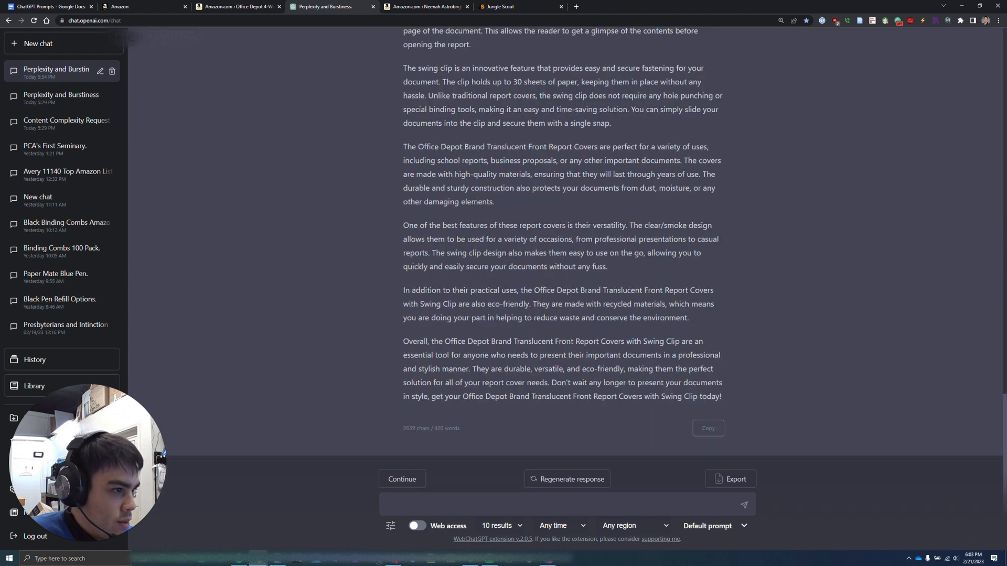
scroll(569, 127, "up", 2)
scroll(568, 128, "down", 1)
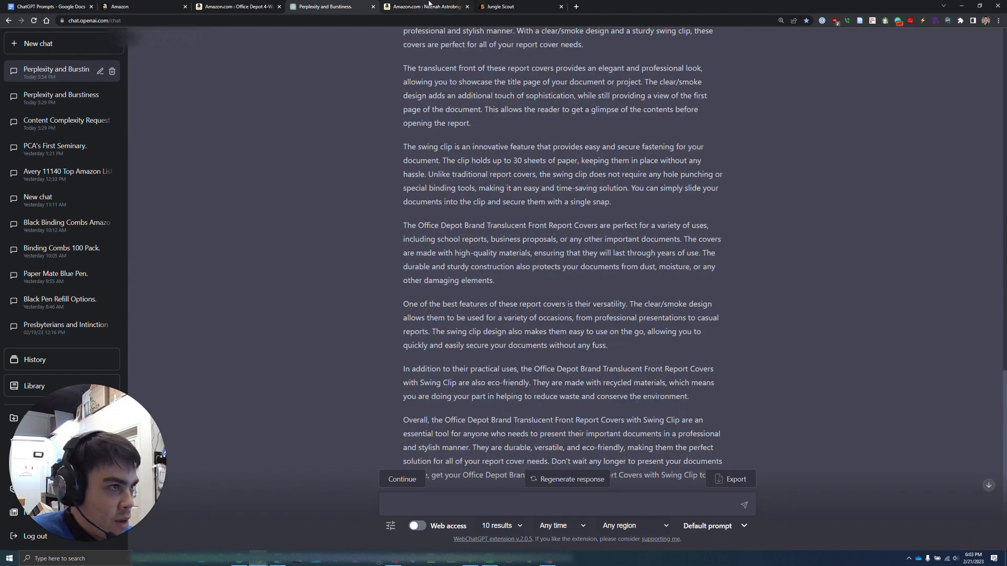
- Export all selected keywords of the Jungle Scout "Report Covers" list as a CSV and open the downloaded file in Excel
left_click(529, 4)
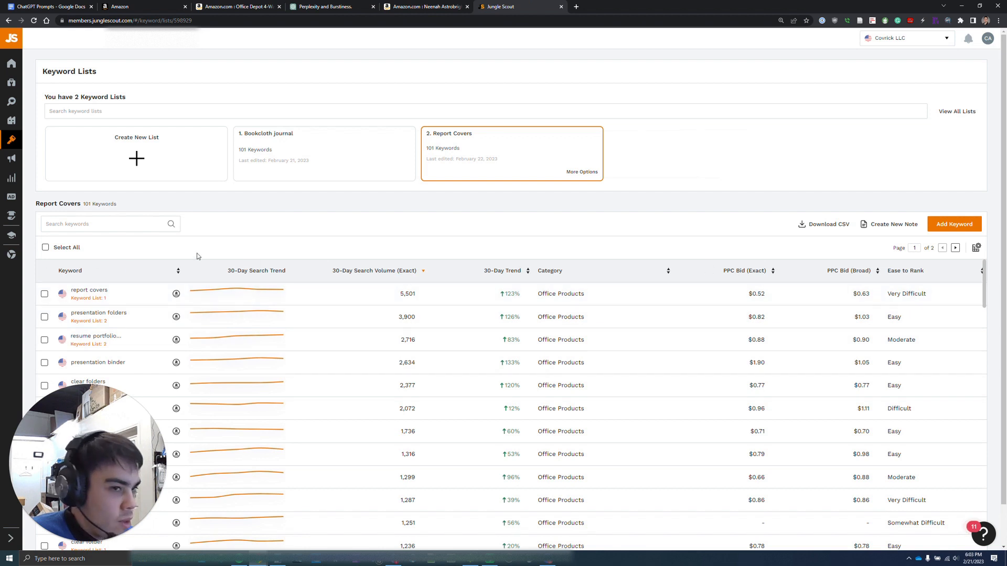
left_click(45, 248)
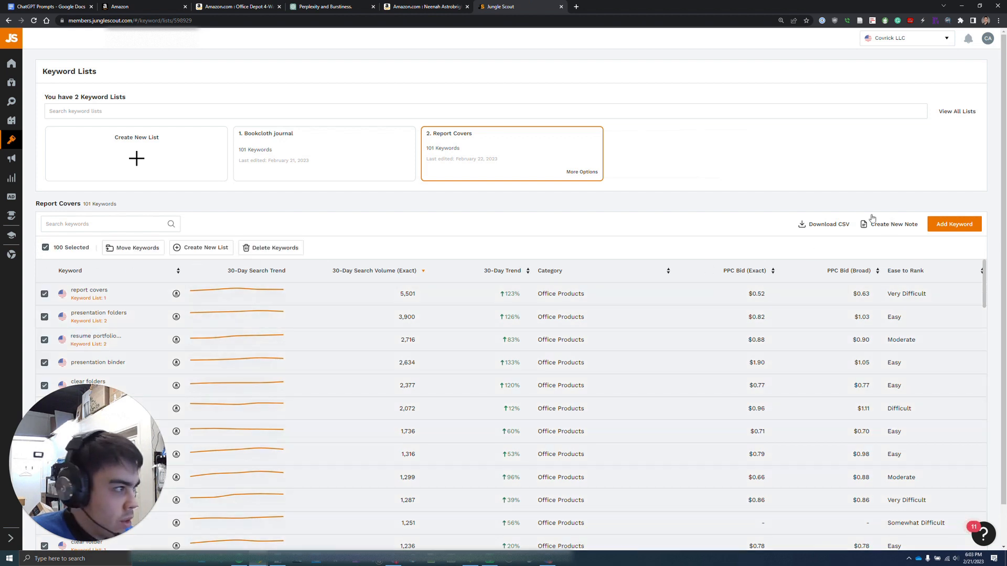
left_click(828, 224)
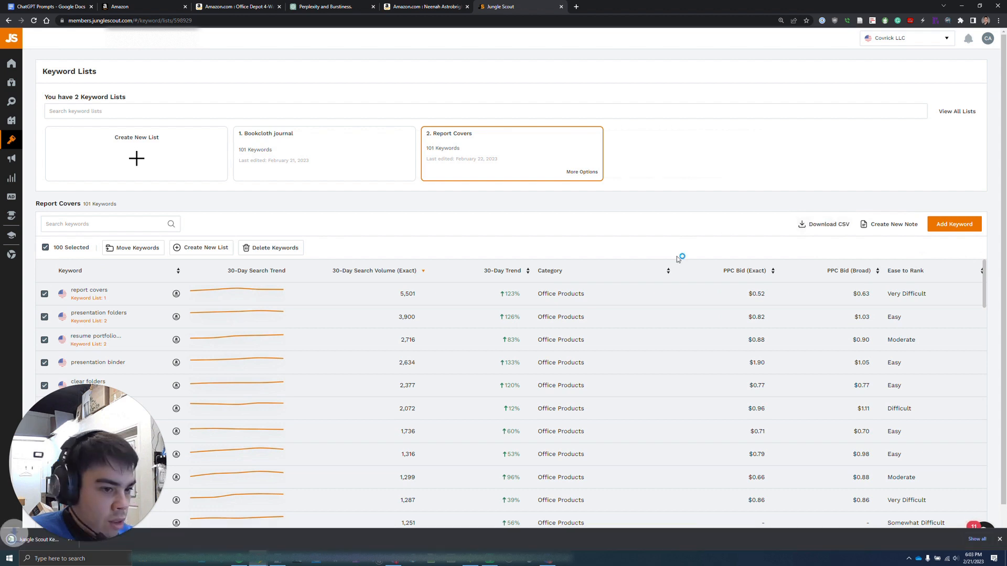
left_click(39, 540)
left_click(29, 540)
left_click(221, 532)
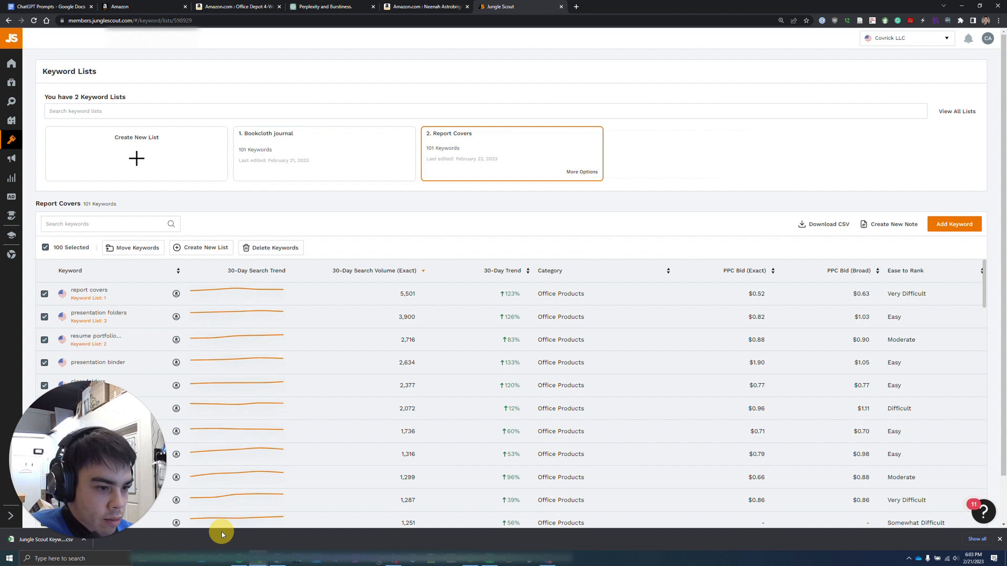
left_click(10, 546)
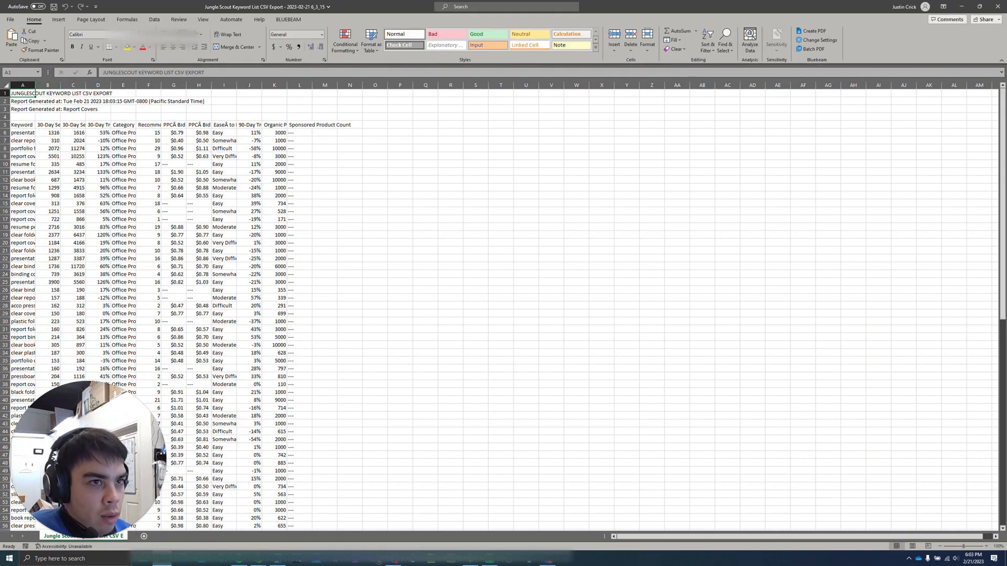
- Widen the Keyword column of the export and check where the keyword list ends, including its final searched phrase
left_click_drag(35, 85, 169, 85)
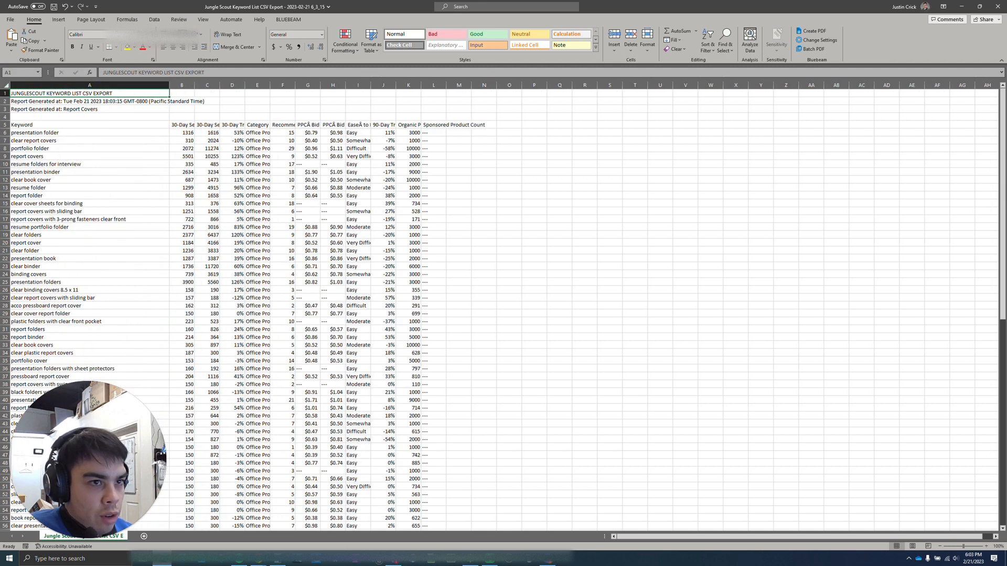
left_click(113, 131)
scroll(114, 131, "down", 20)
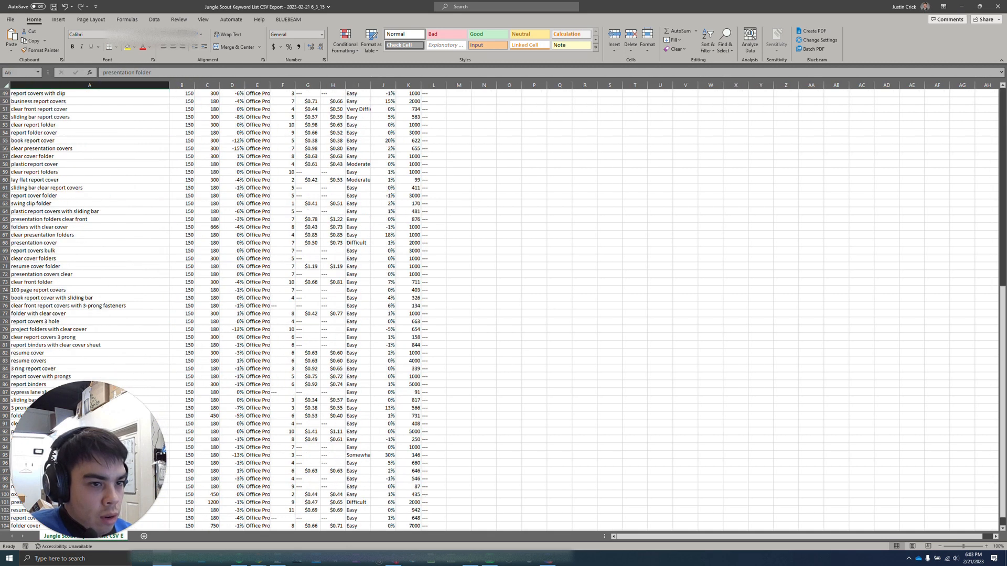
scroll(504, 309, "up", 2)
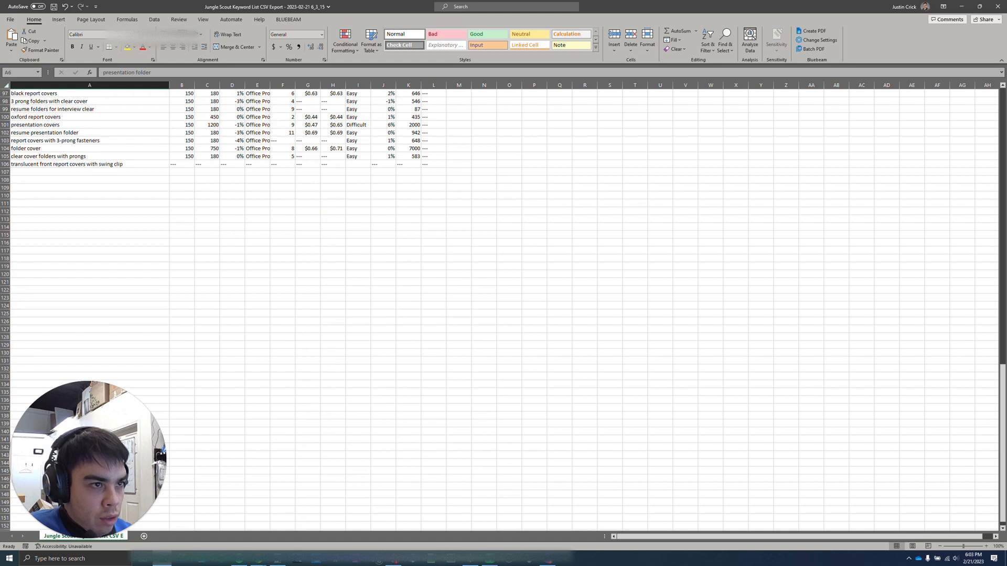
left_click(135, 156, "shift")
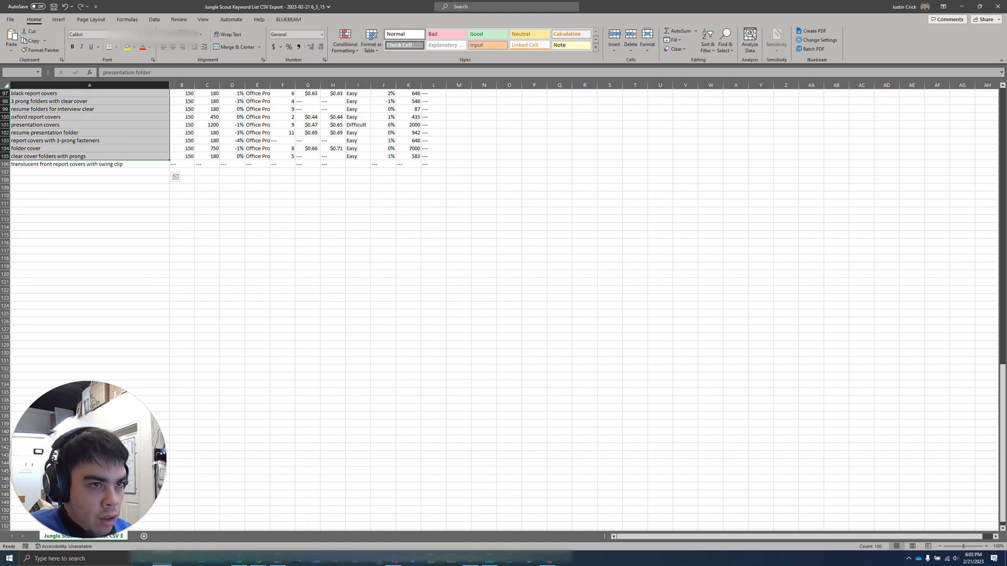
left_click(103, 164)
scroll(79, 165, "up", 1)
scroll(79, 165, "up", 5)
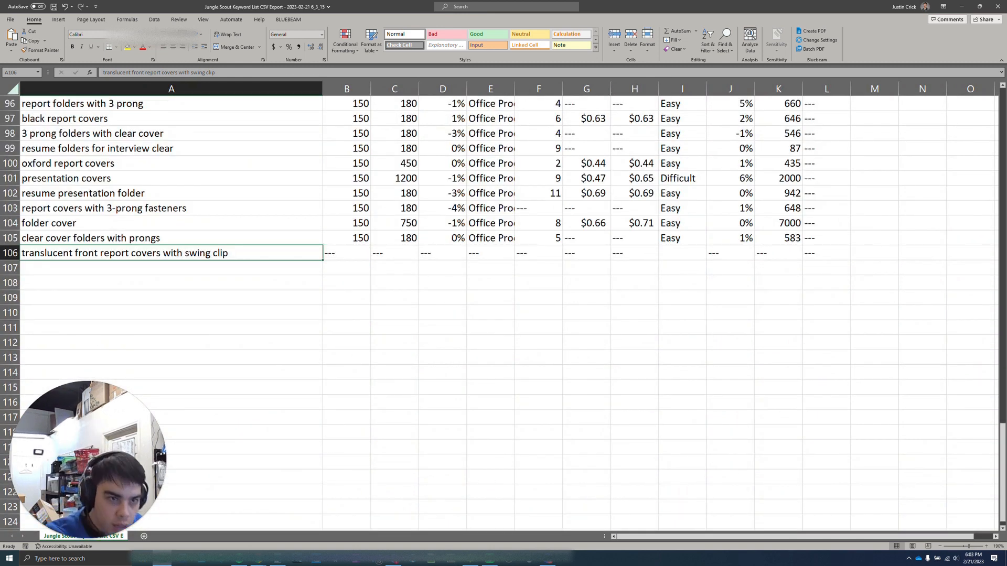
- Copy the keywords in column A from "presentation folder" through "clear cover folders with prongs", leaving out the final searched phrase
key("Up")
key("Up")
key("Down")
scroll(503, 309, "up", 20)
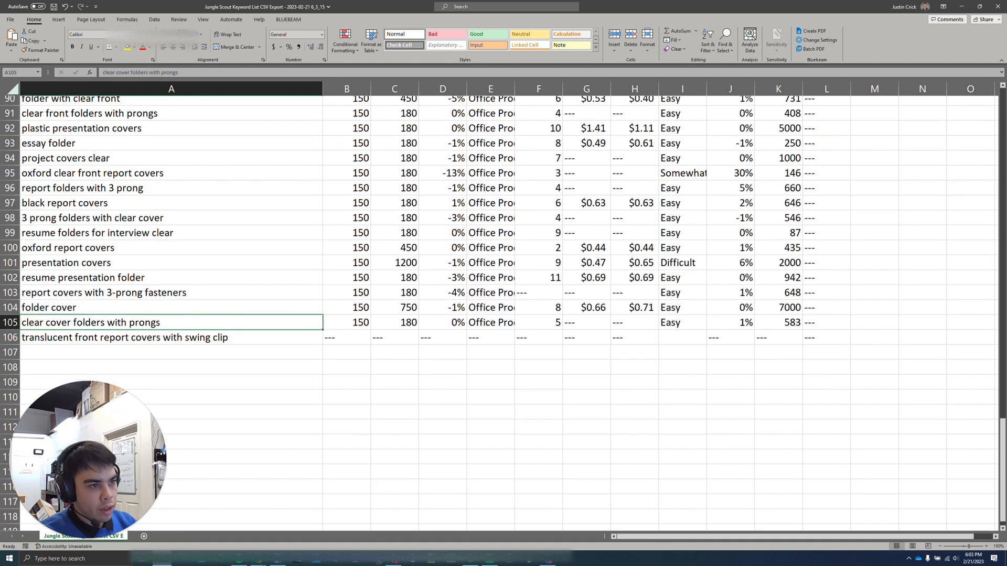
scroll(503, 310, "up", 4)
scroll(503, 310, "down", 16)
scroll(503, 309, "up", 10)
scroll(503, 309, "up", 6)
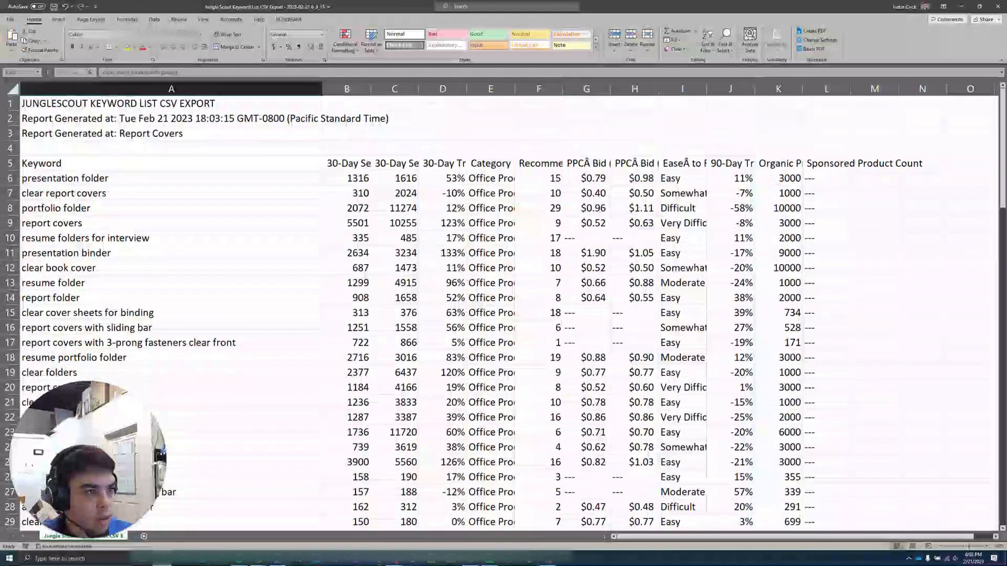
left_click(210, 178, "shift")
key("ctrl+c")
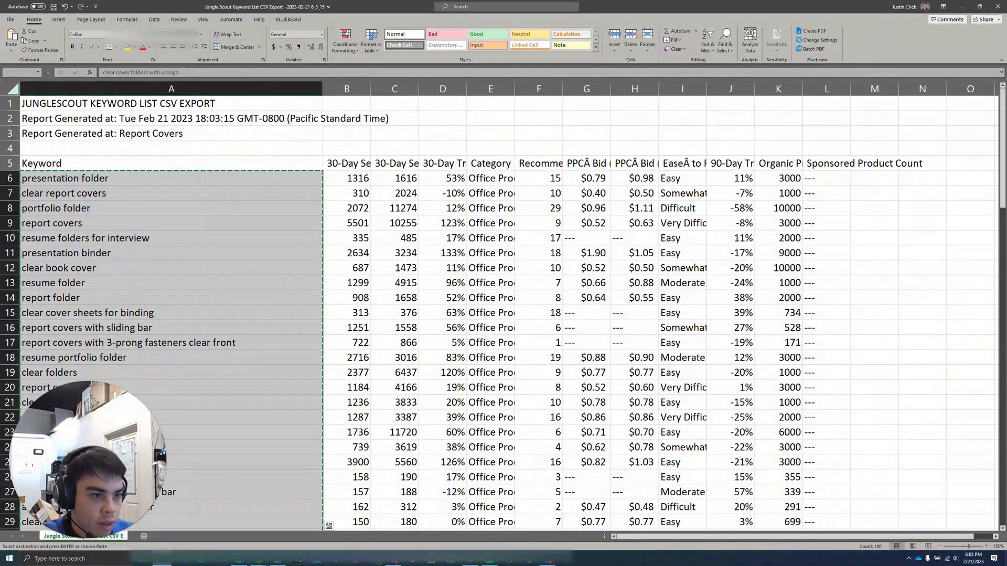
- Switch to ChatGPT and ask it to remove duplicates and brand names from the pasted keywords and list no more than 200 characters
left_click(259, 559)
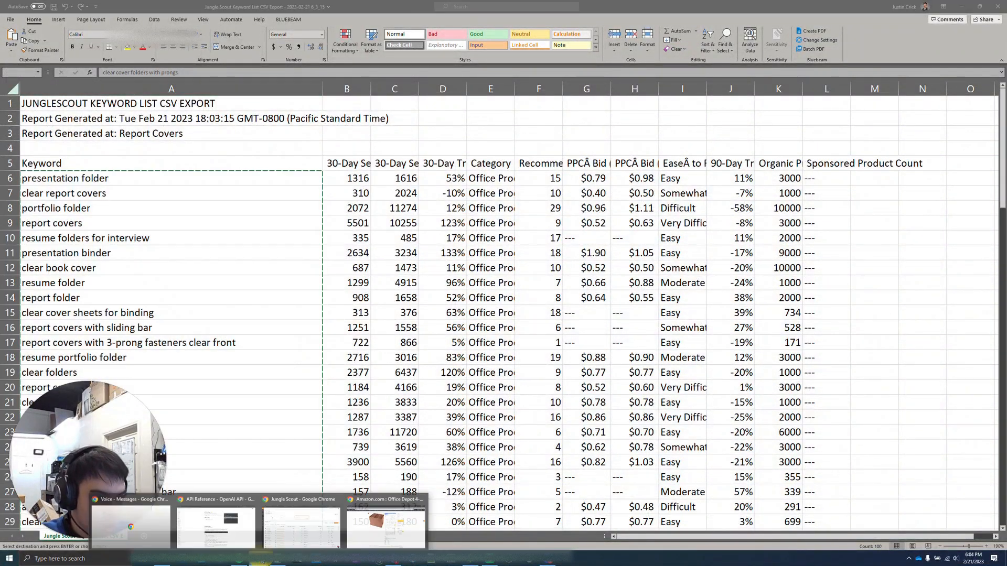
left_click(367, 537)
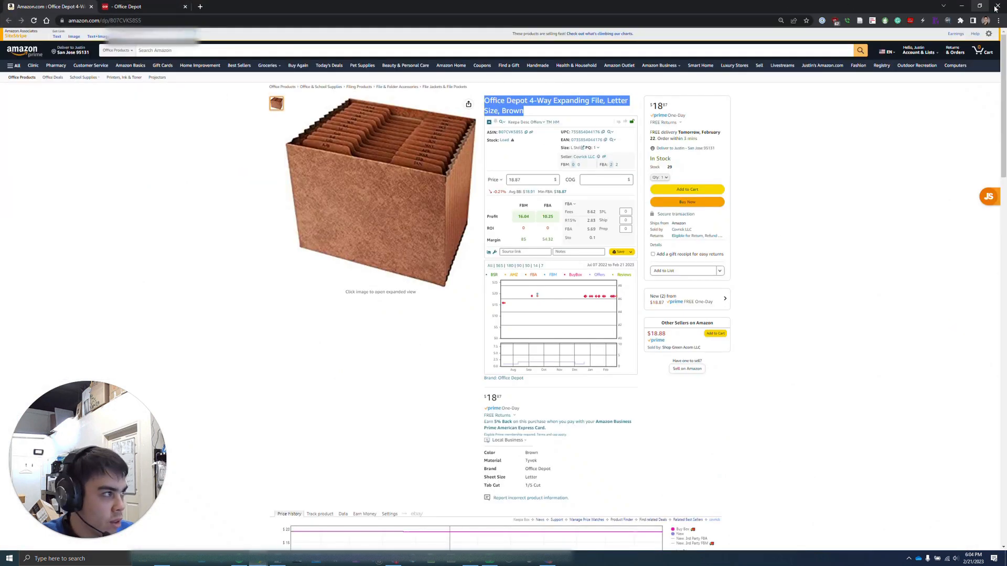
key("alt+Tab")
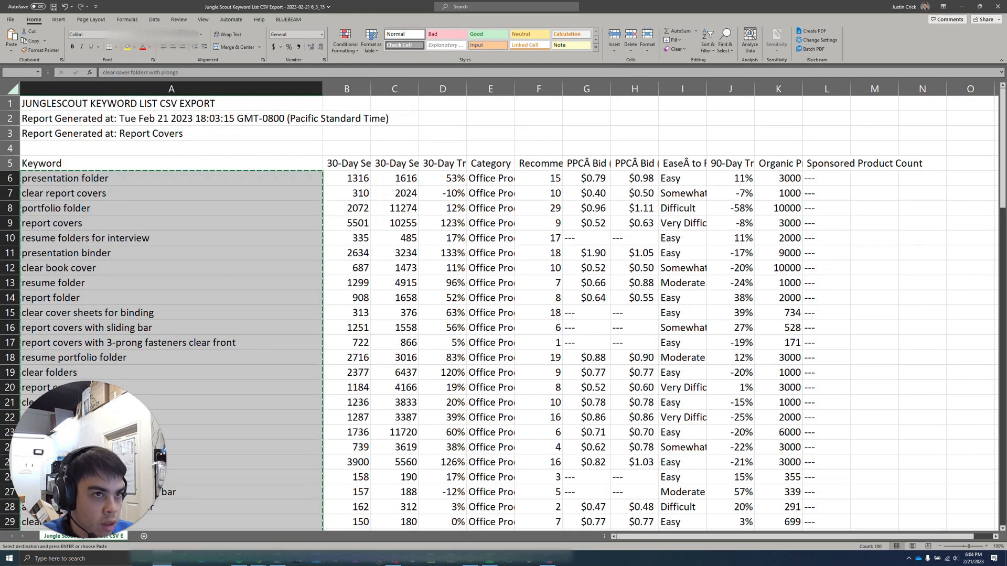
left_click(961, 7)
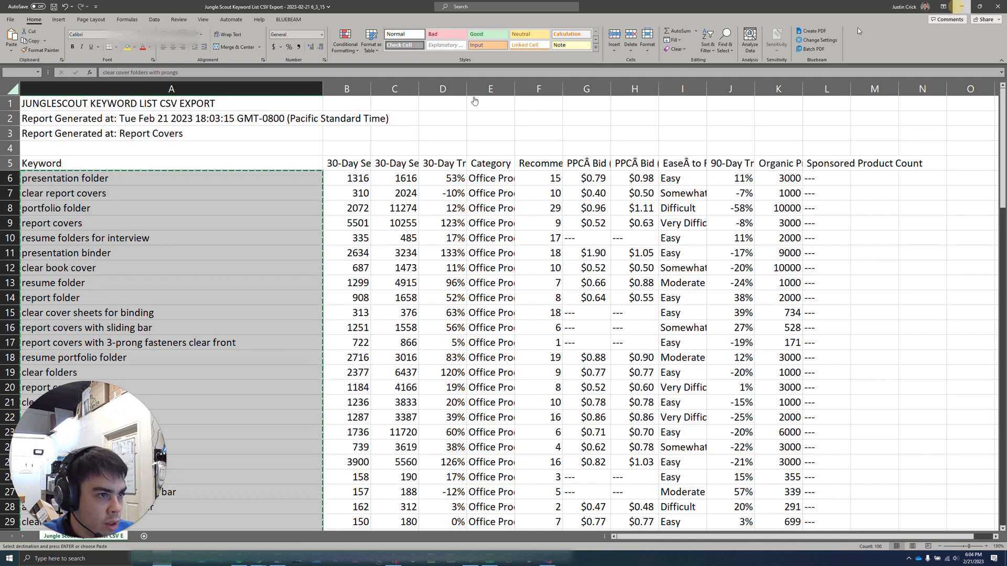
left_click(329, 6)
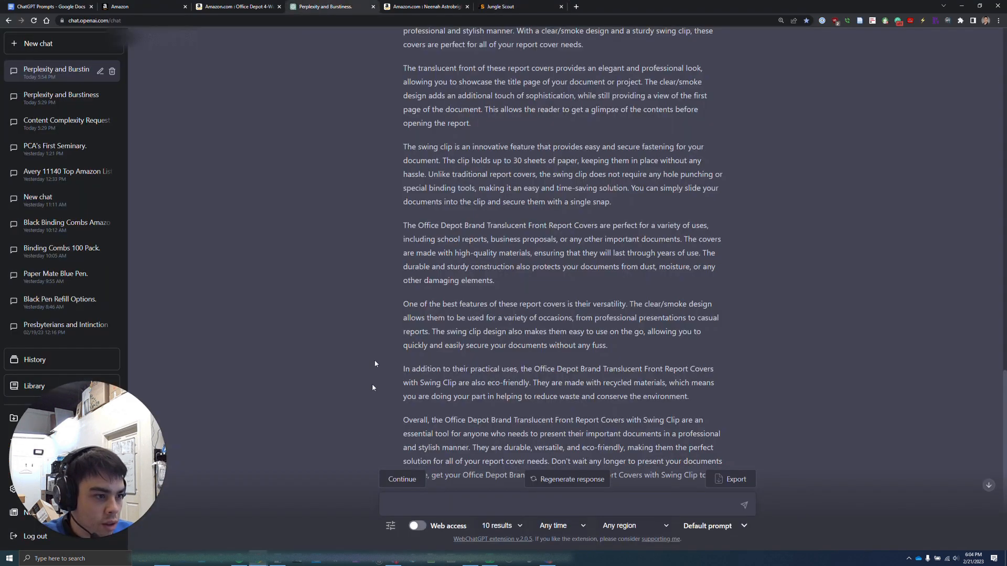
scroll(306, 297, "down", 2)
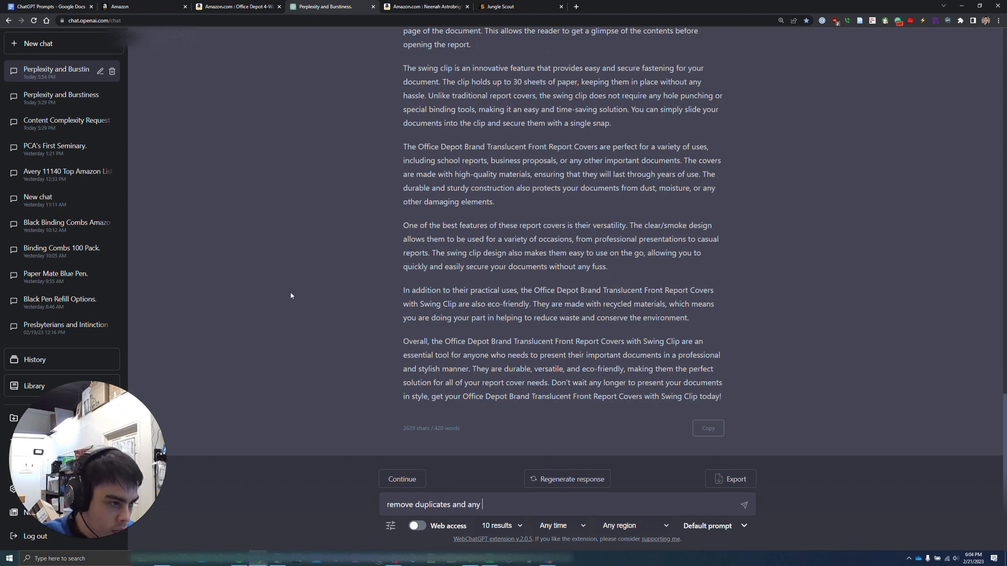
type("d names in the following list of words. give me a list of")
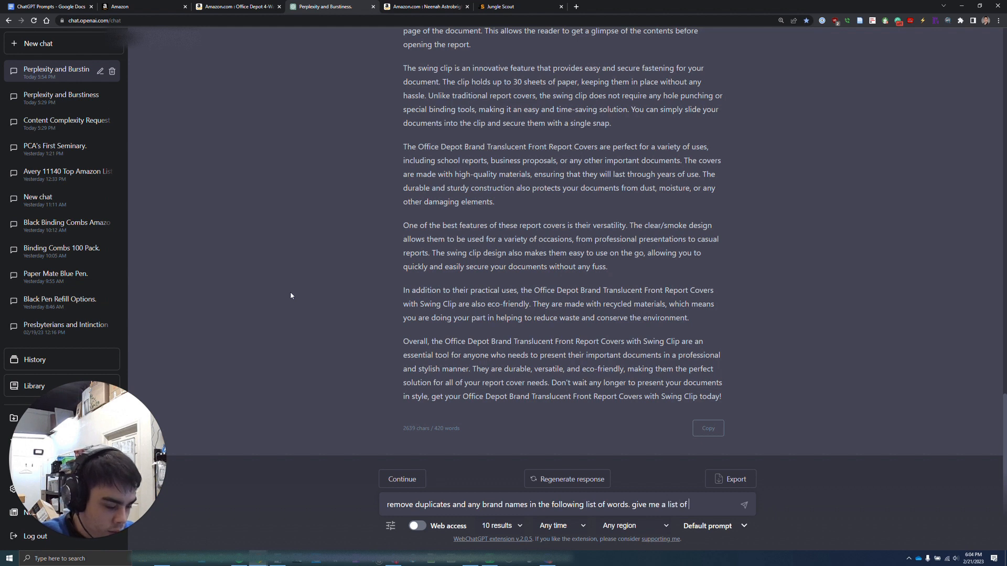
type("more than 200 characters of the following words:")
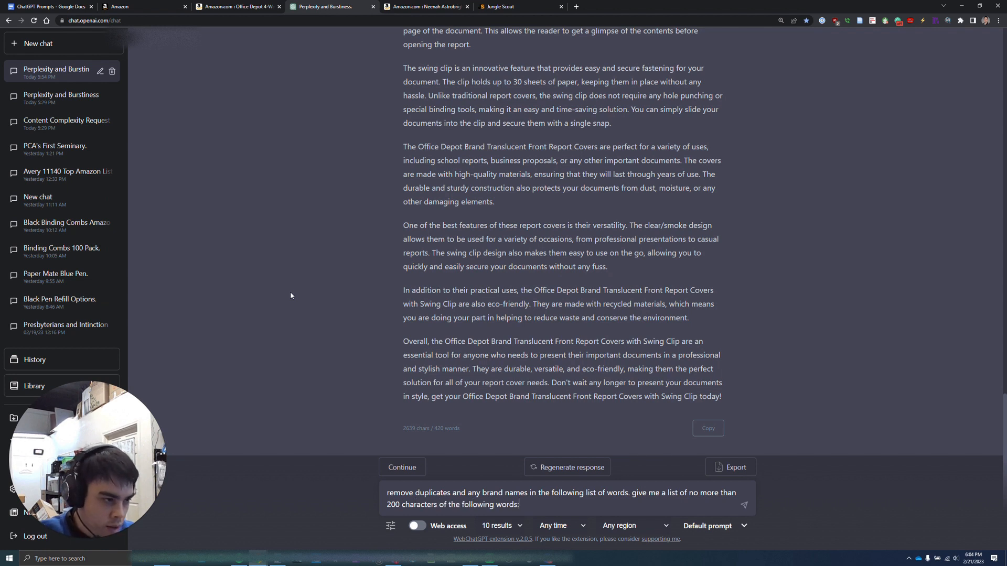
key("shift+Return")
key("shift+Return")
key("ctrl+v")
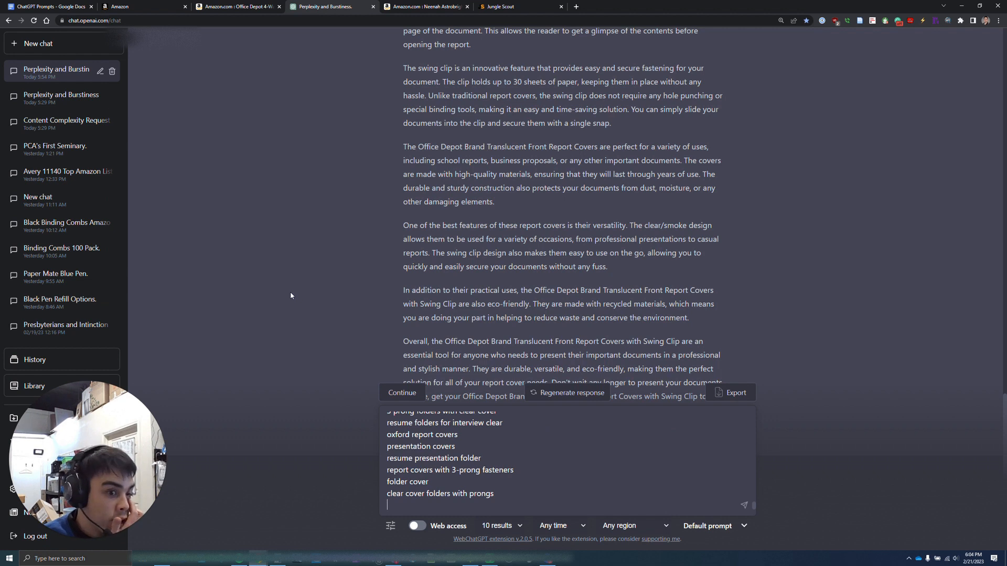
key("Return")
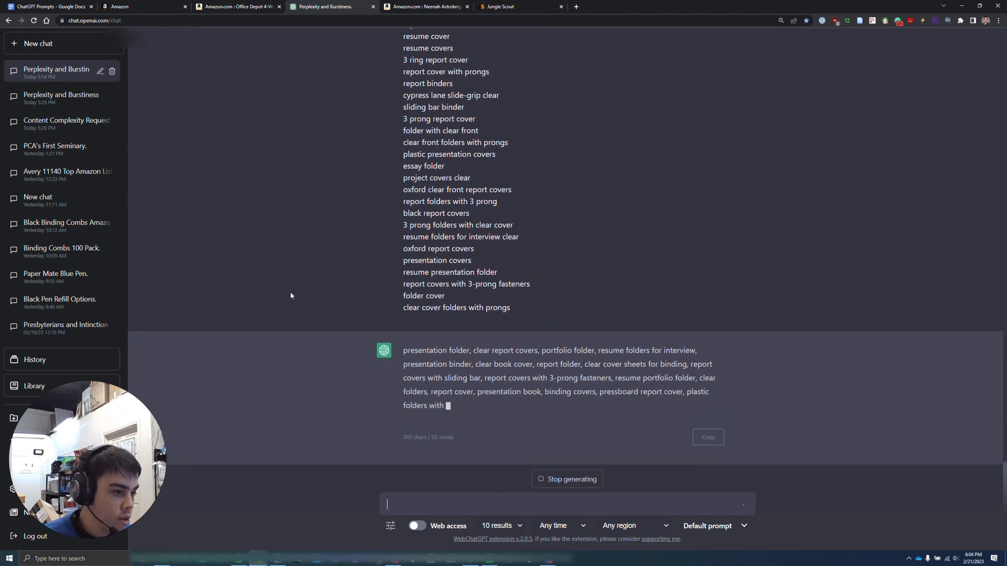
- Stop the response and copy its opening keywords from "presentation folder" through "report covers with sliding bar"
left_click(582, 481)
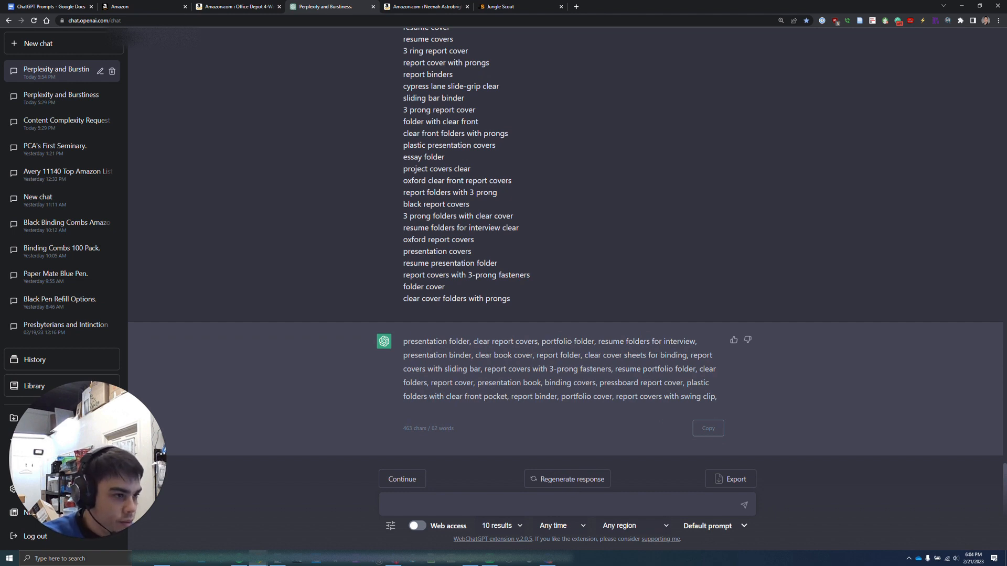
left_click_drag(403, 342, 481, 368)
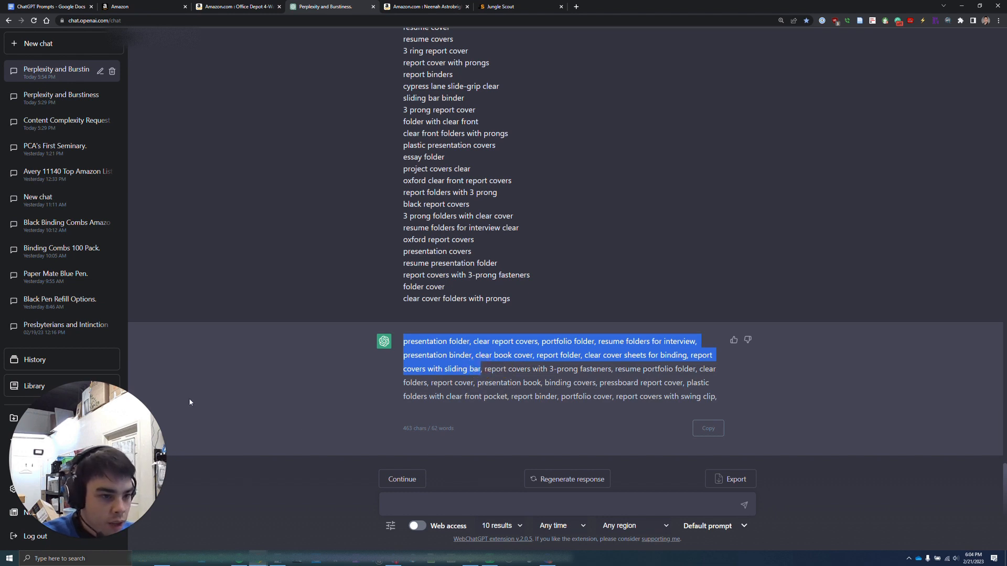
scroll(404, 297, "up", 15)
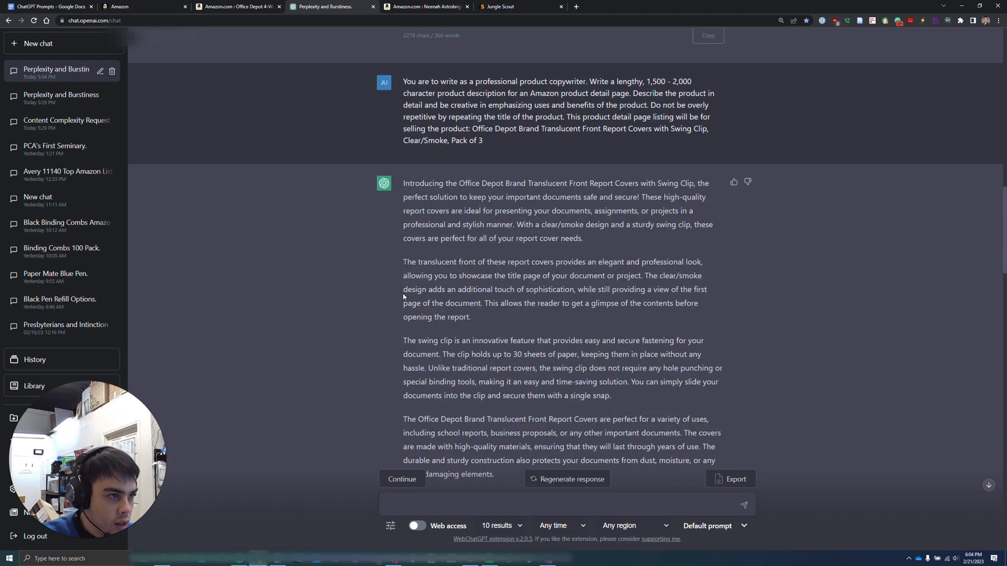
scroll(549, 344, "down", 15)
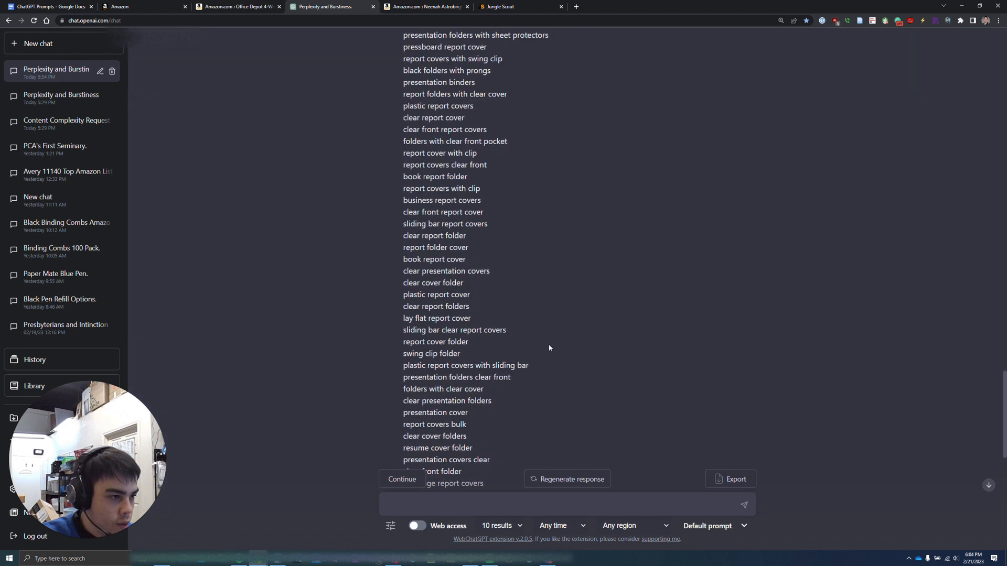
right_click(417, 344)
left_click(423, 349)
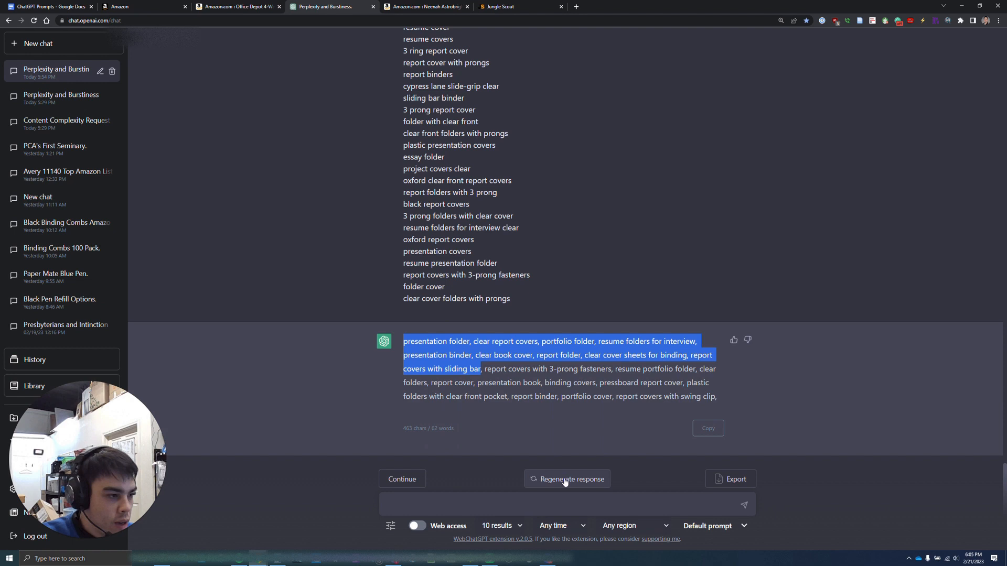
scroll(430, 221, "up", 15)
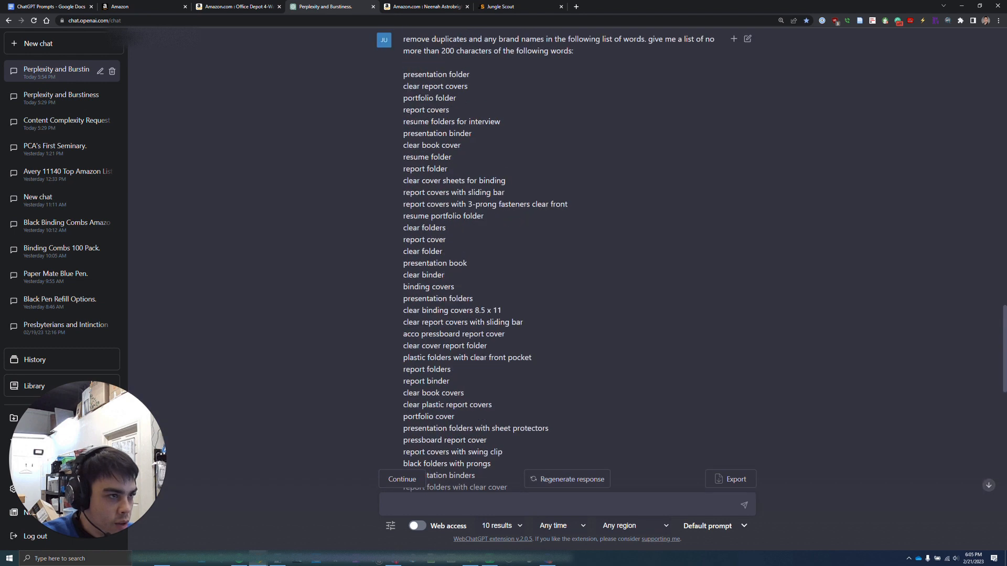
scroll(566, 251, "down", 15)
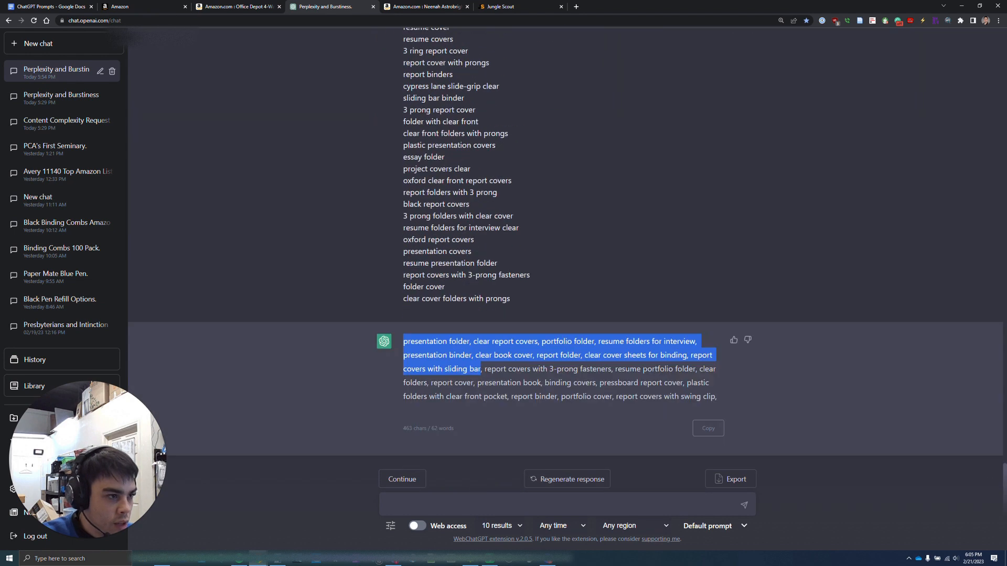
scroll(564, 309, "up", 15)
scroll(505, 265, "down", 13)
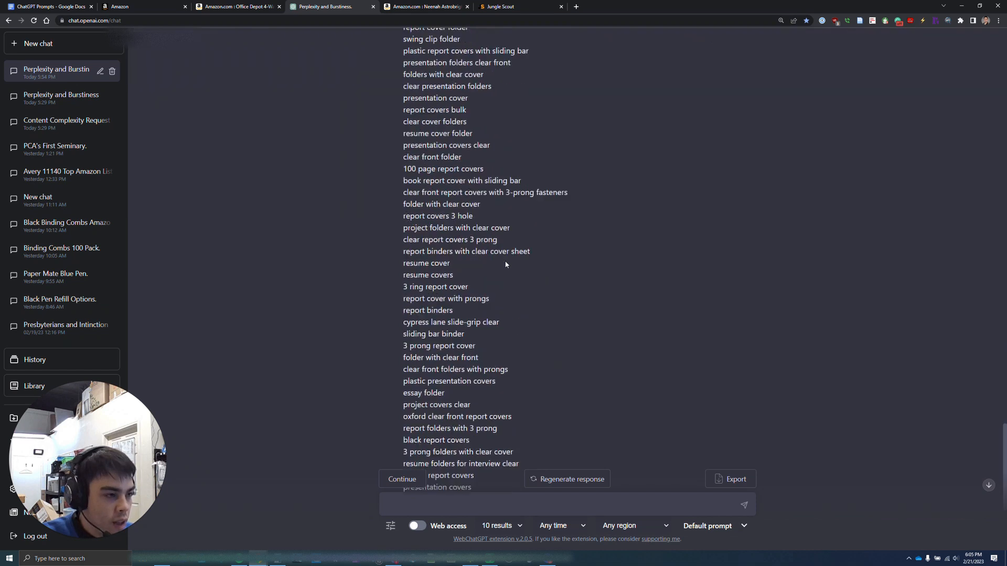
scroll(464, 424, "down", 2)
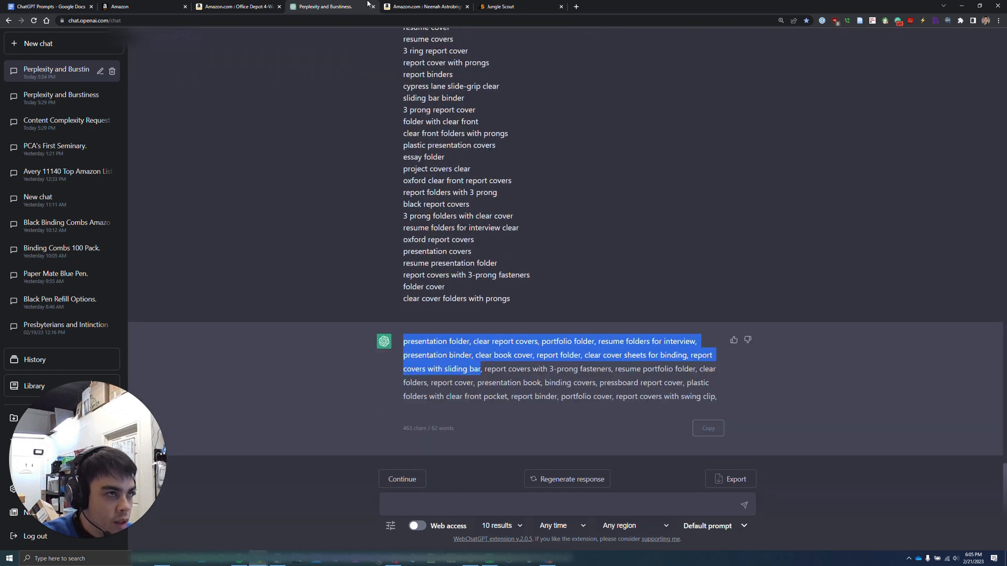
- Return to the Seller Central recommendation details and paste the copied keywords into the Generic Keyword field of the report covers listing
left_click(236, 6)
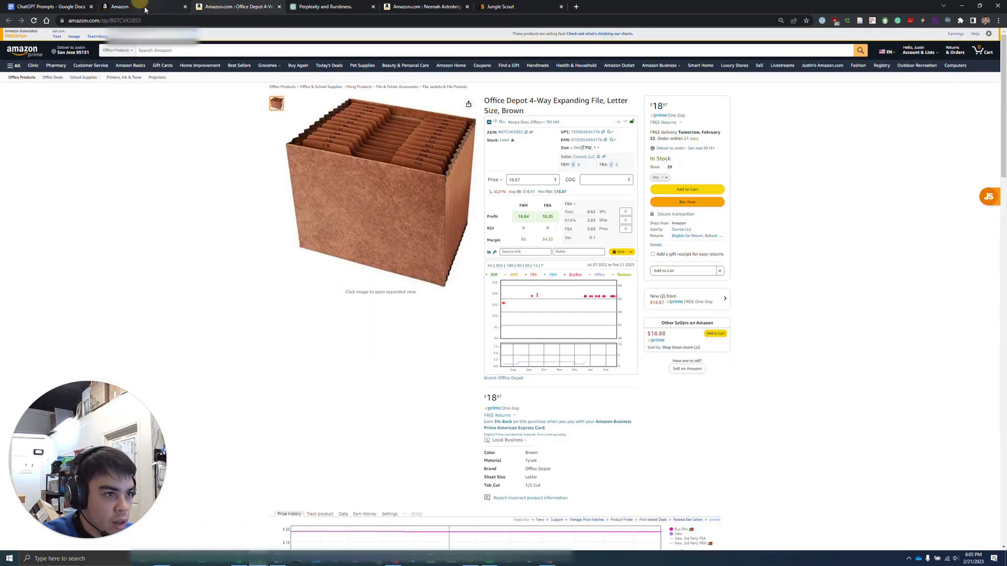
left_click(145, 10)
scroll(382, 357, "down", 2)
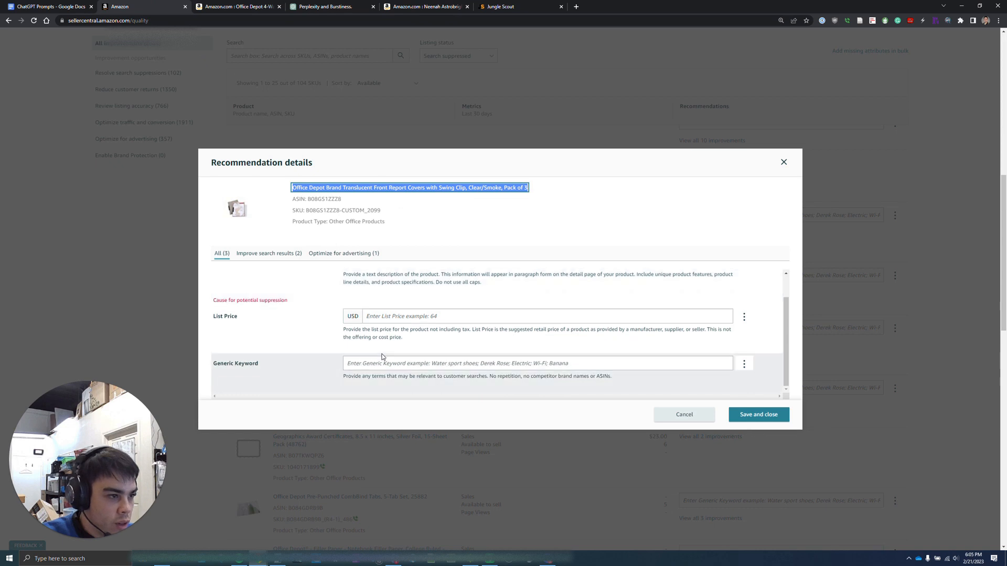
left_click(363, 359)
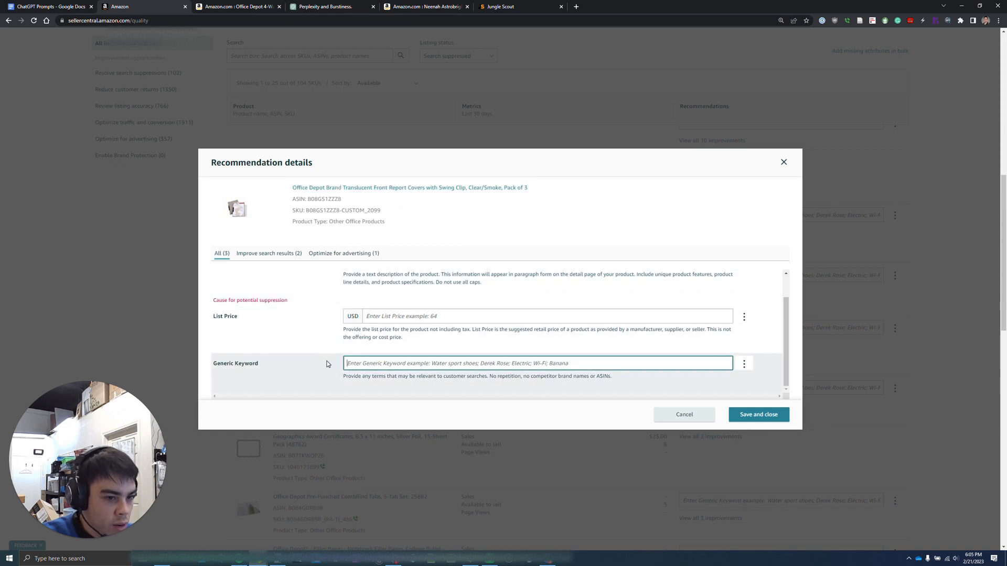
scroll(317, 343, "up", 1)
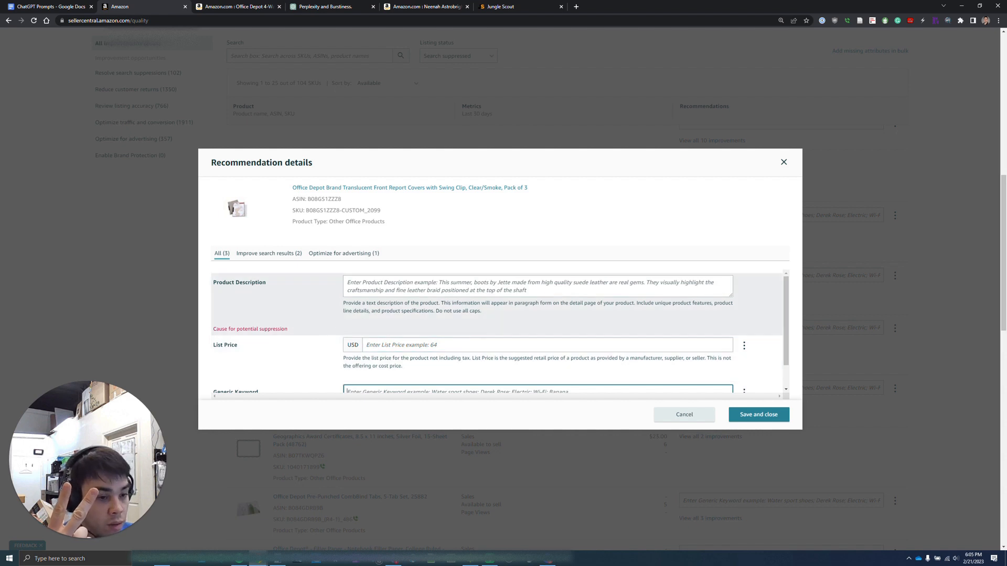
scroll(351, 323, "down", 1)
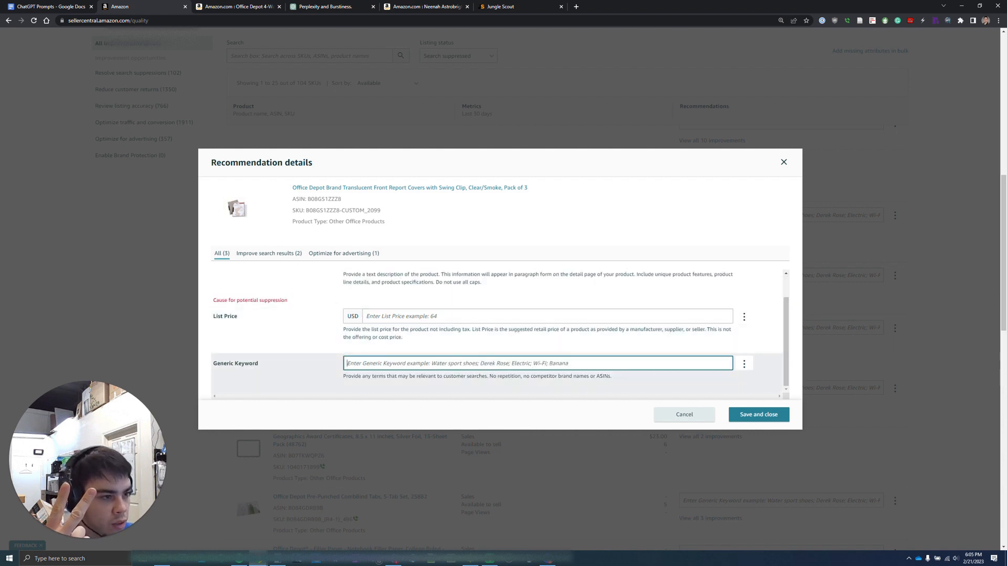
right_click(376, 362)
left_click(407, 414)
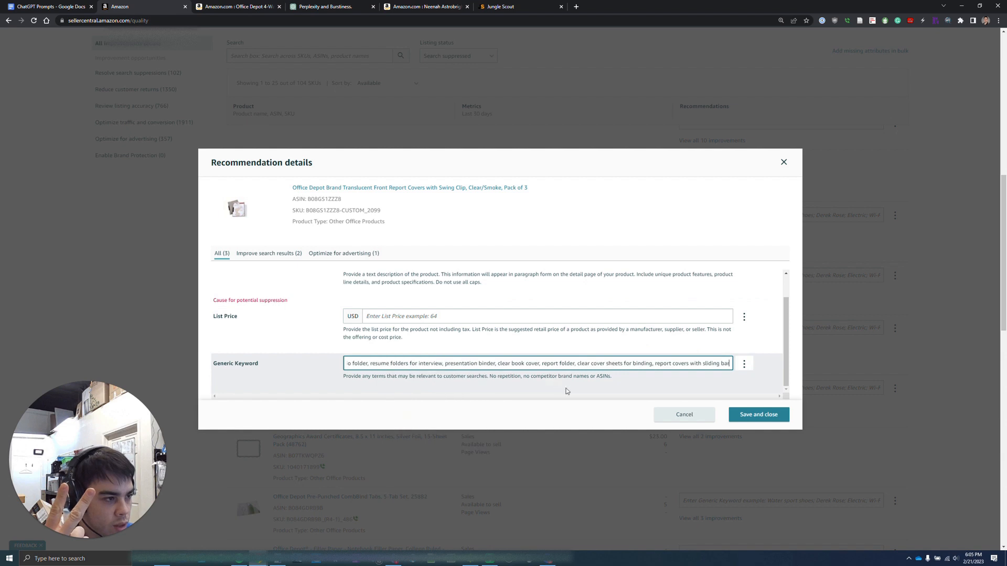
- Set the report covers listing's list price to 15 USD
left_click(421, 315)
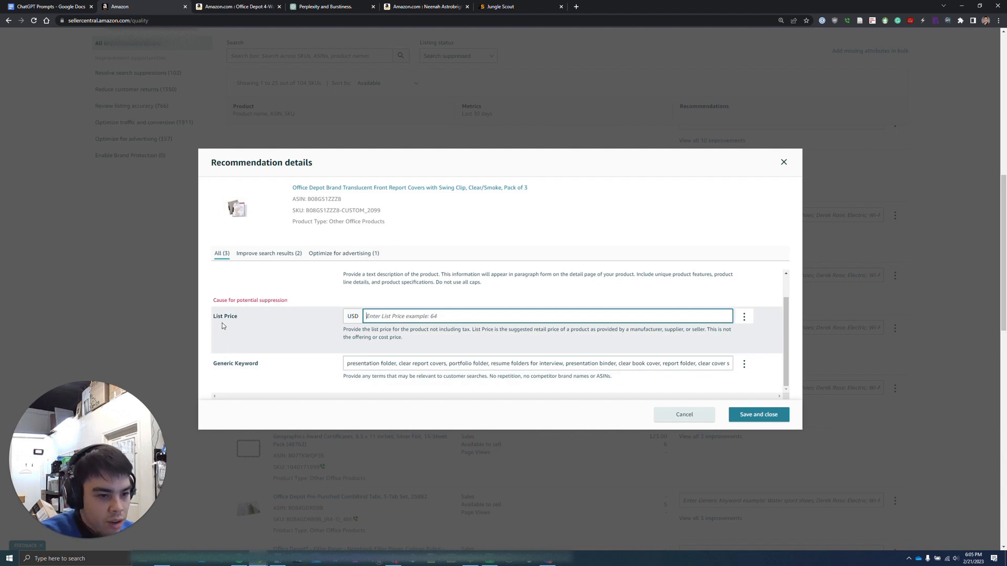
type("15")
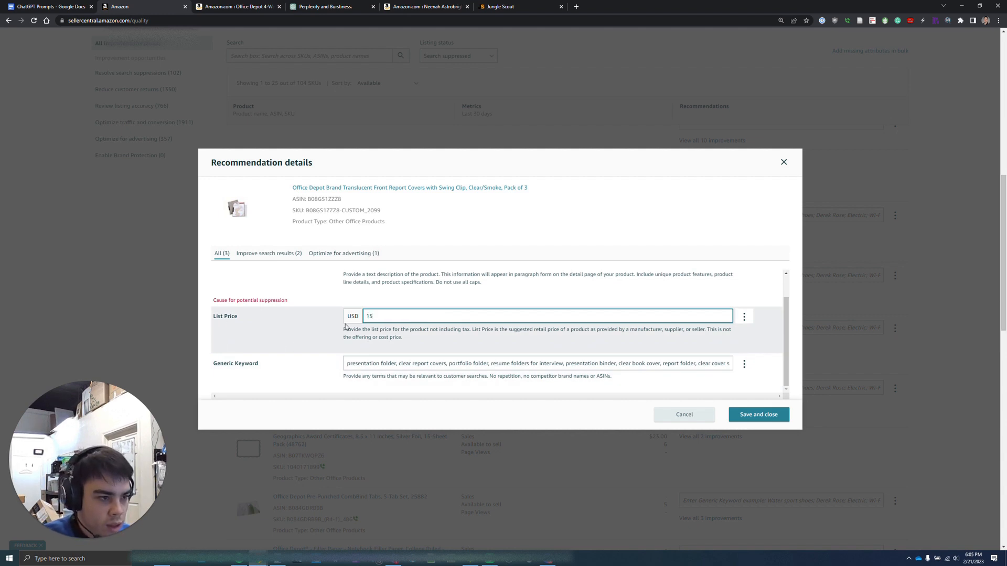
scroll(434, 338, "up", 1)
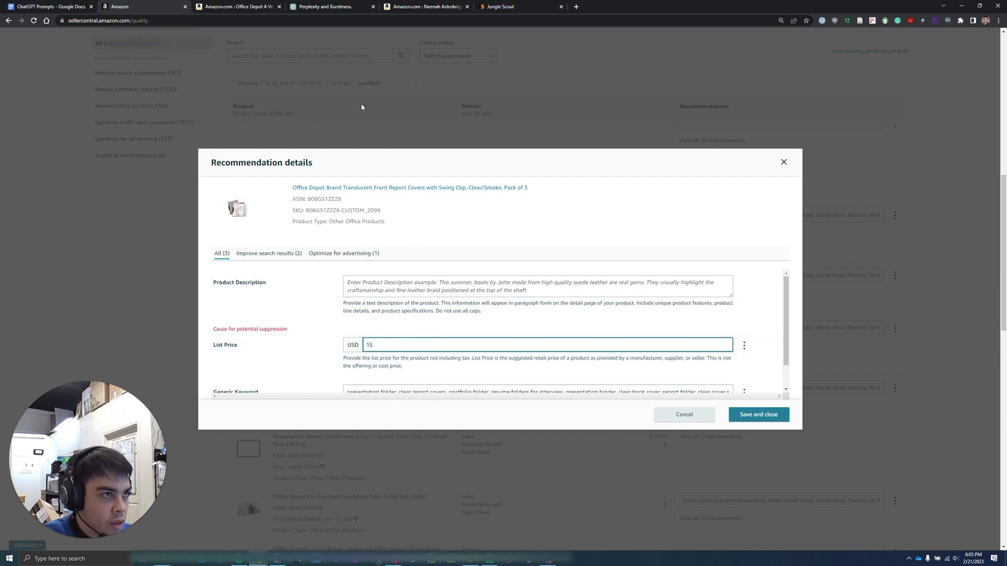
- Copy the whole product description prompt, including its keyword section, from the ChatGPT Prompts document and paste it into a ChatGPT message
left_click(42, 7)
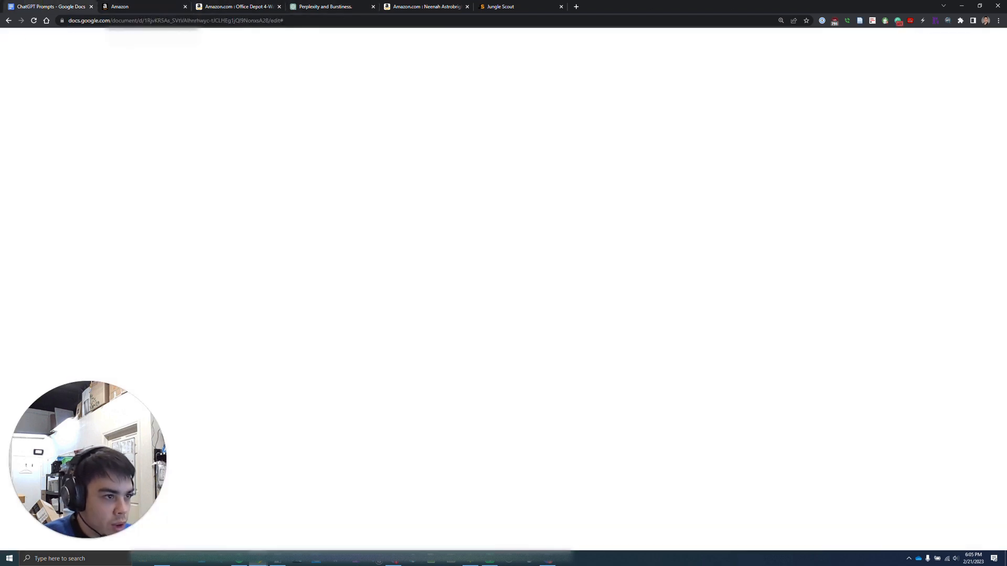
left_click(412, 388)
left_click_drag(351, 369, 559, 462)
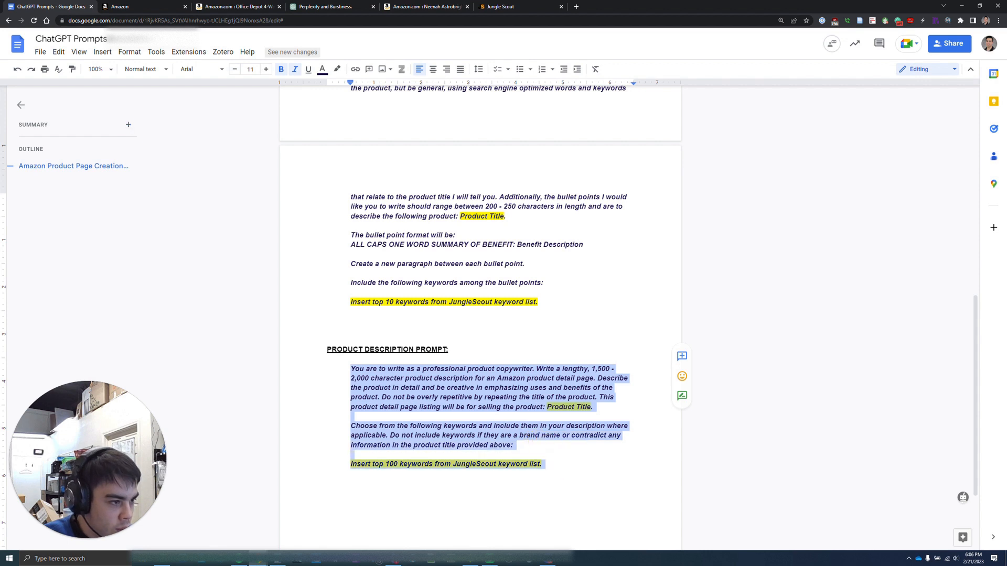
right_click(497, 393)
left_click(523, 145)
left_click(320, 6)
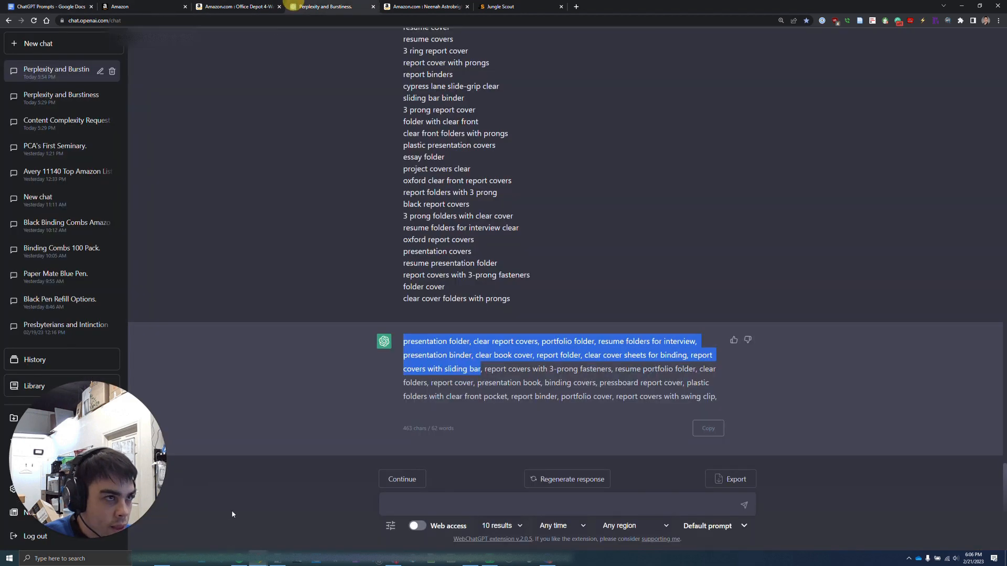
left_click(501, 506)
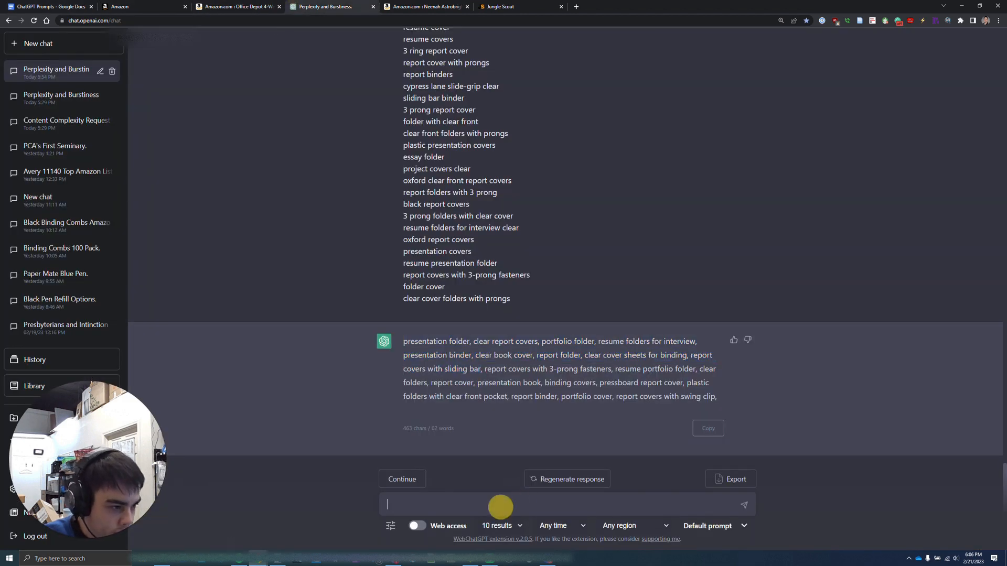
key("ctrl+v")
- Replace the prompt's Product Title placeholder with "Office Depot Brand Translucent Front Report Covers with Swing Clip, Clear/Smoke, Pack of 3", copied from the earlier prompt
scroll(534, 224, "up", 20)
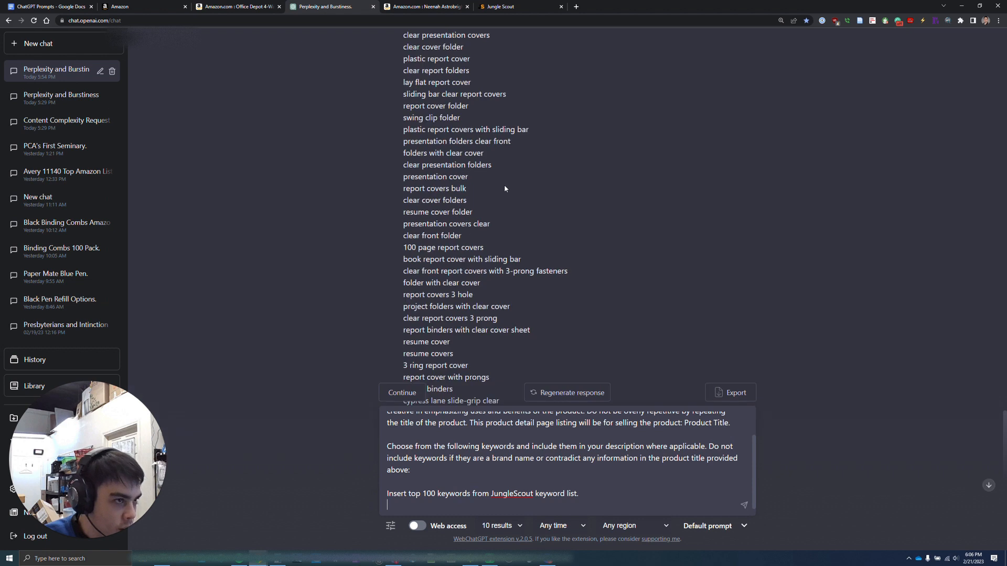
scroll(533, 223, "up", 8)
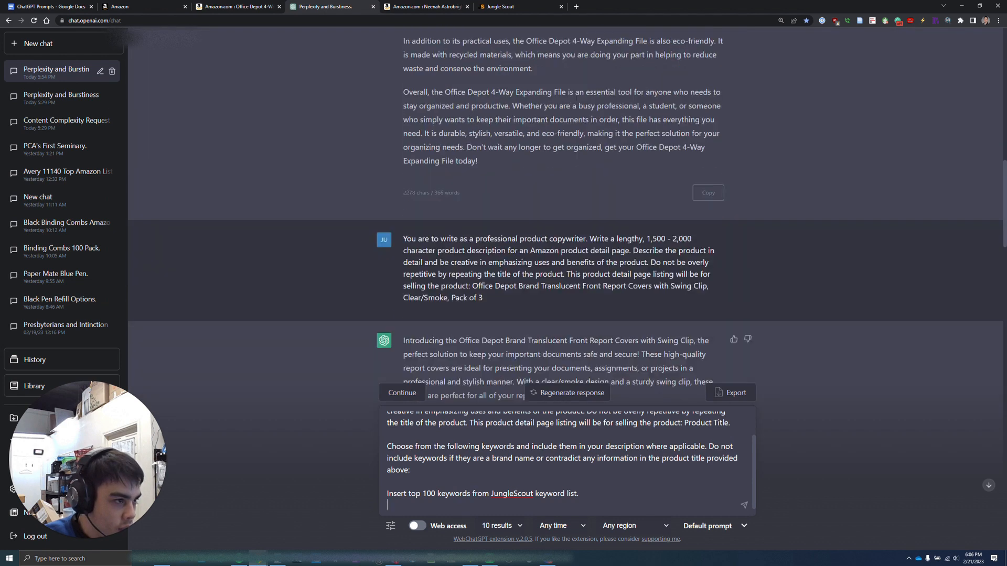
mouse_move(483, 298)
left_mouse_down()
mouse_move(462, 284)
mouse_move(472, 286)
left_mouse_up()
left_click(614, 459)
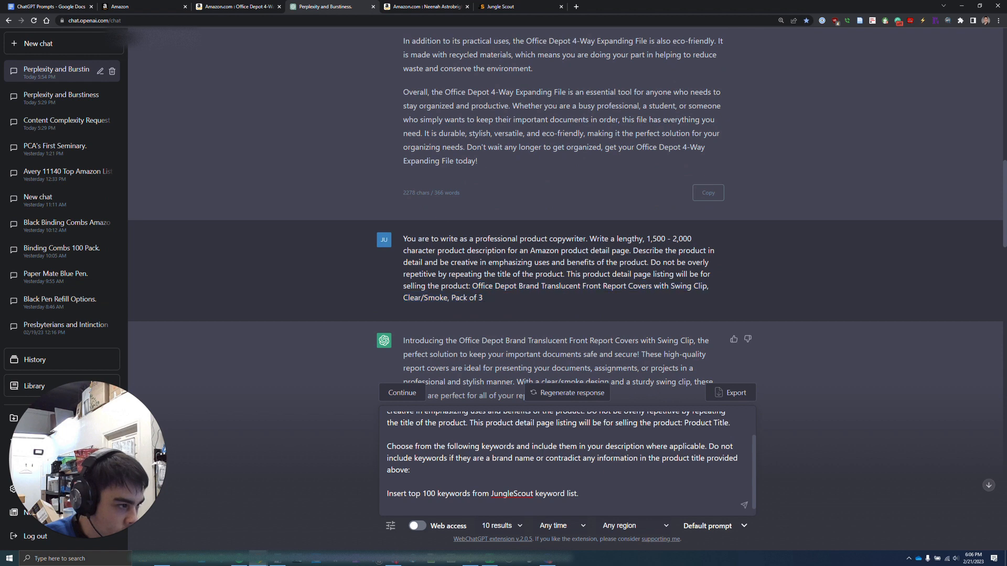
left_click_drag(682, 423, 730, 422)
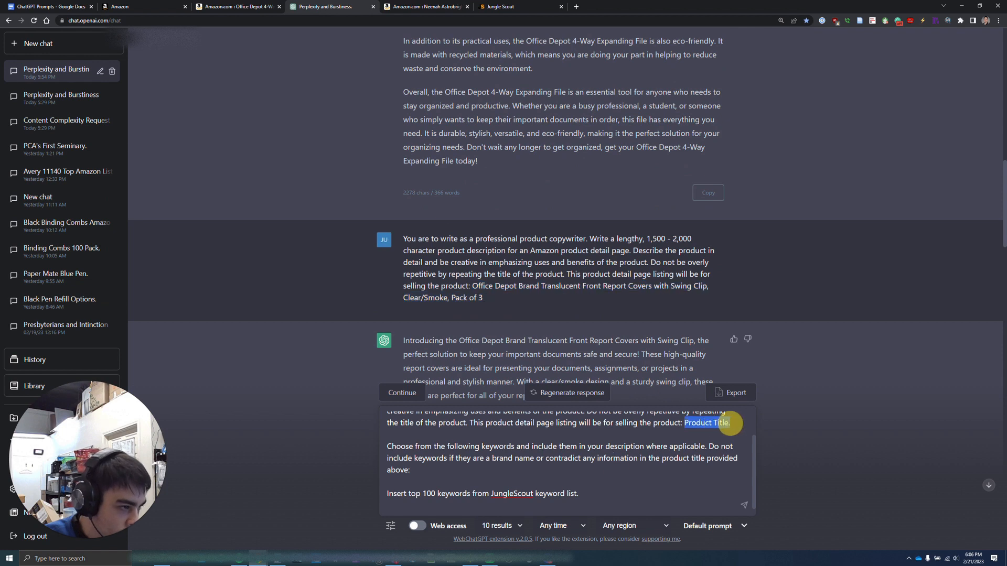
key("ctrl+v")
- Replace the top 100 keywords placeholder with the keywords copied from column A of the Excel export, and send the prompt
scroll(477, 405, "down", 15)
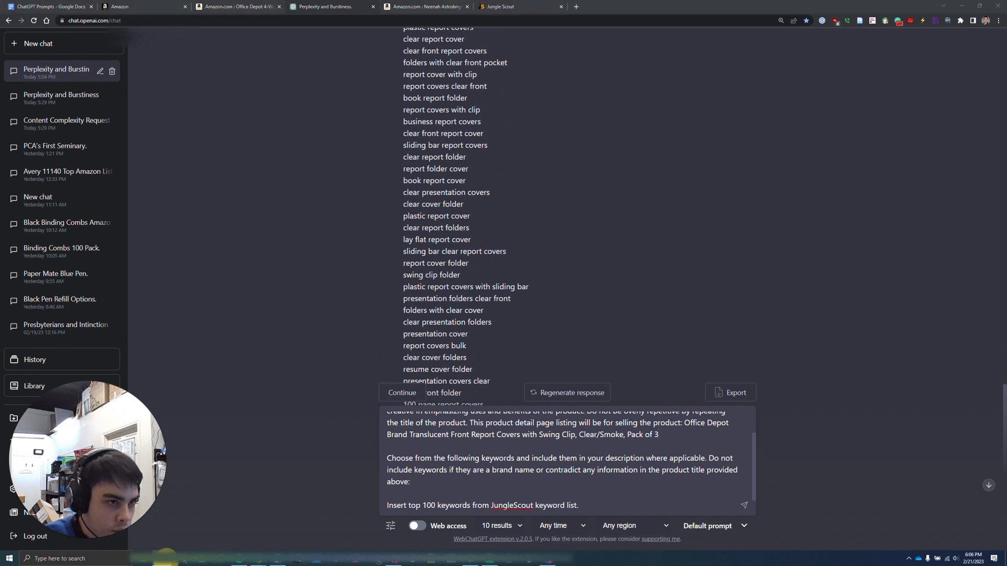
key("alt+Tab")
key("ctrl+c")
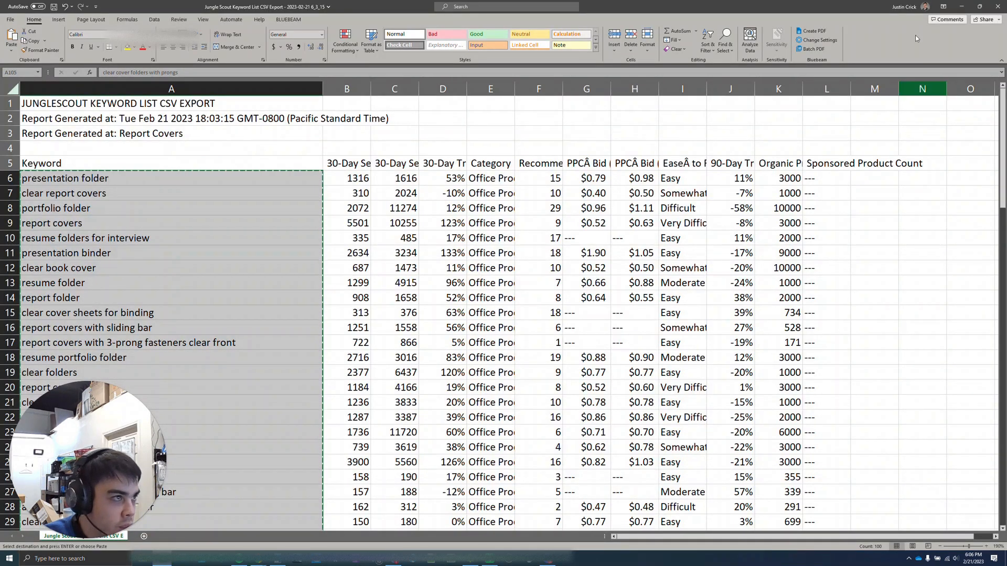
left_click(961, 7)
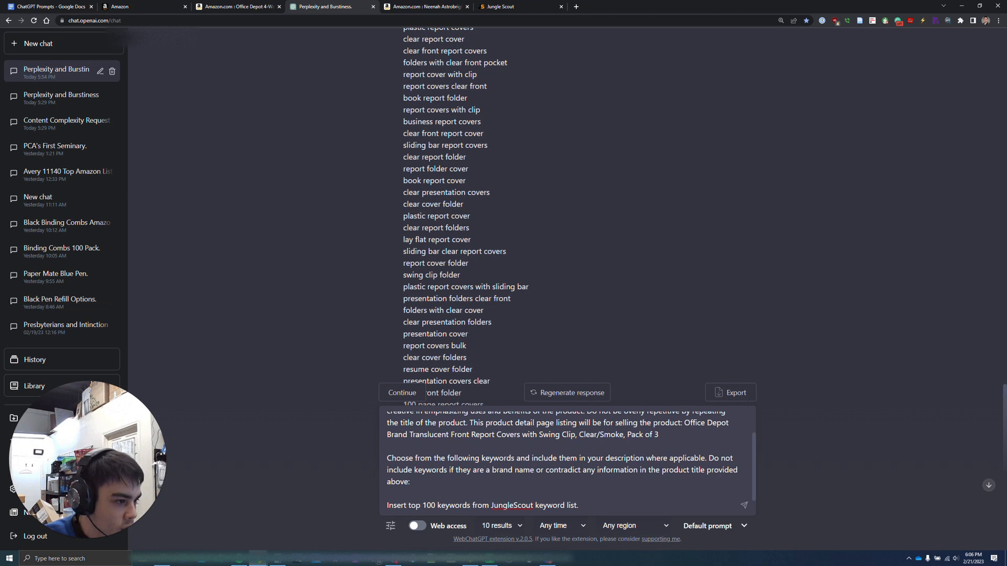
left_click_drag(578, 501, 387, 493)
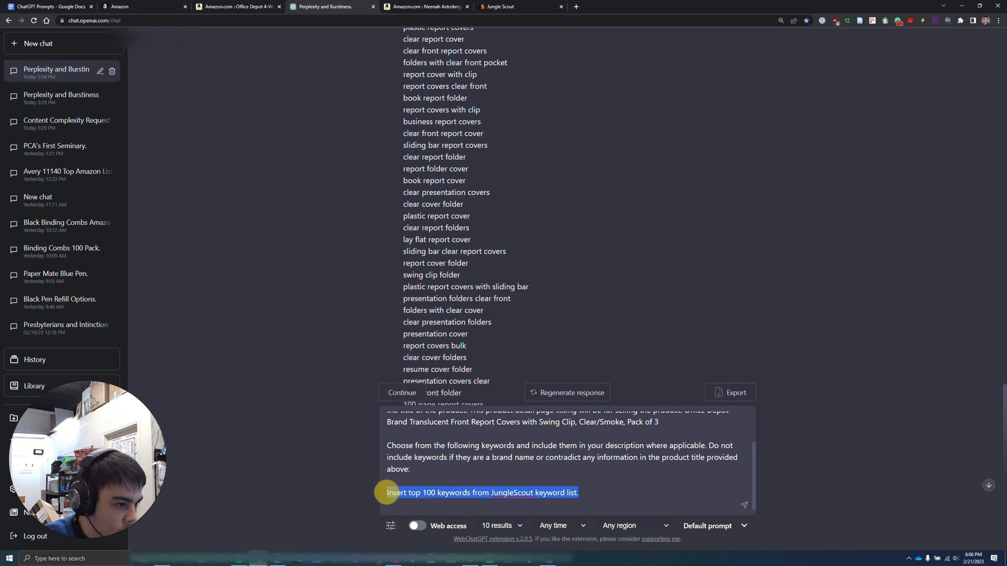
key("ctrl+v")
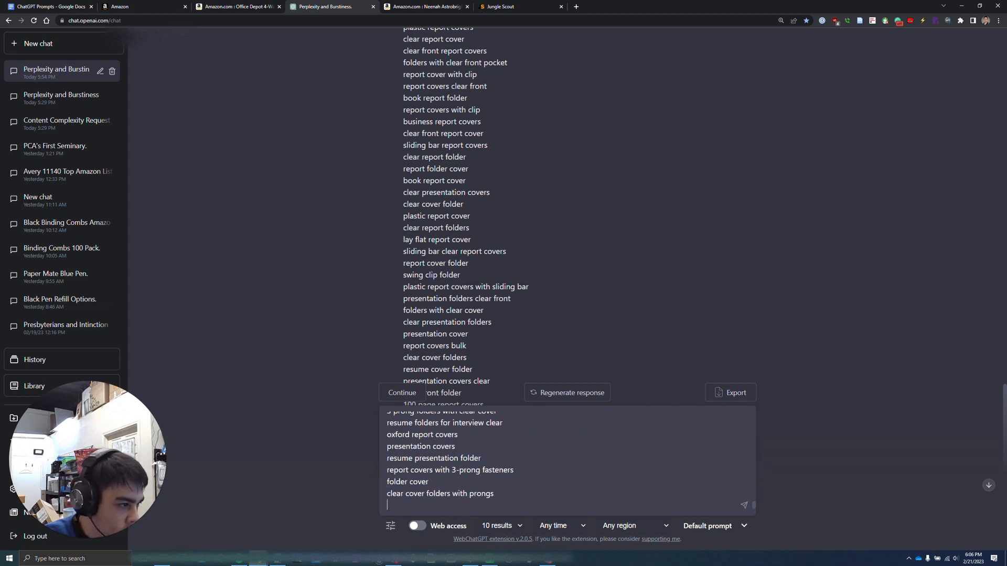
left_click(743, 505)
scroll(698, 314, "down", 10)
scroll(702, 312, "down", 20)
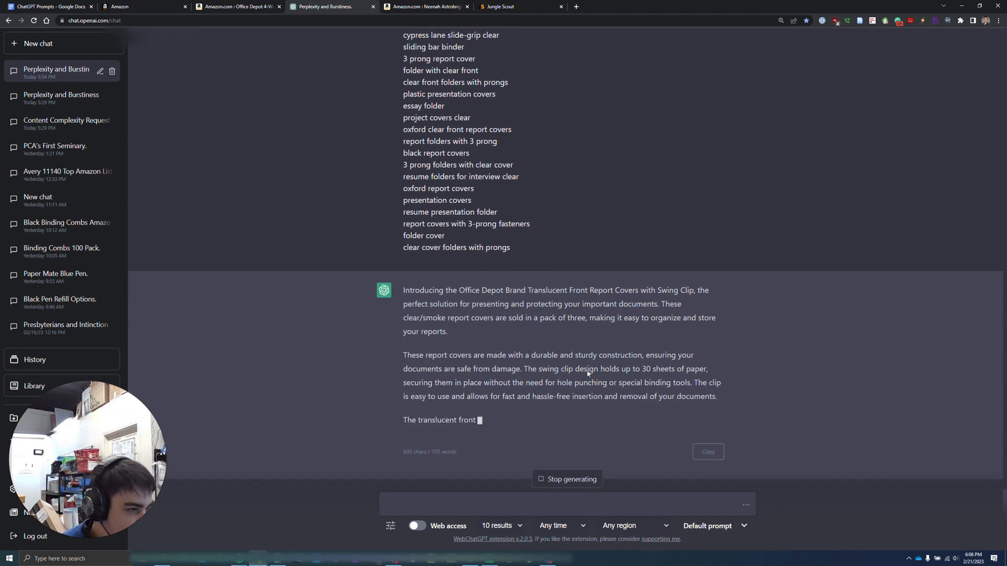
- Search Google for the product name in the response and check the sheet capacity claim against the Office Depot product description
left_click_drag(641, 345, 713, 359)
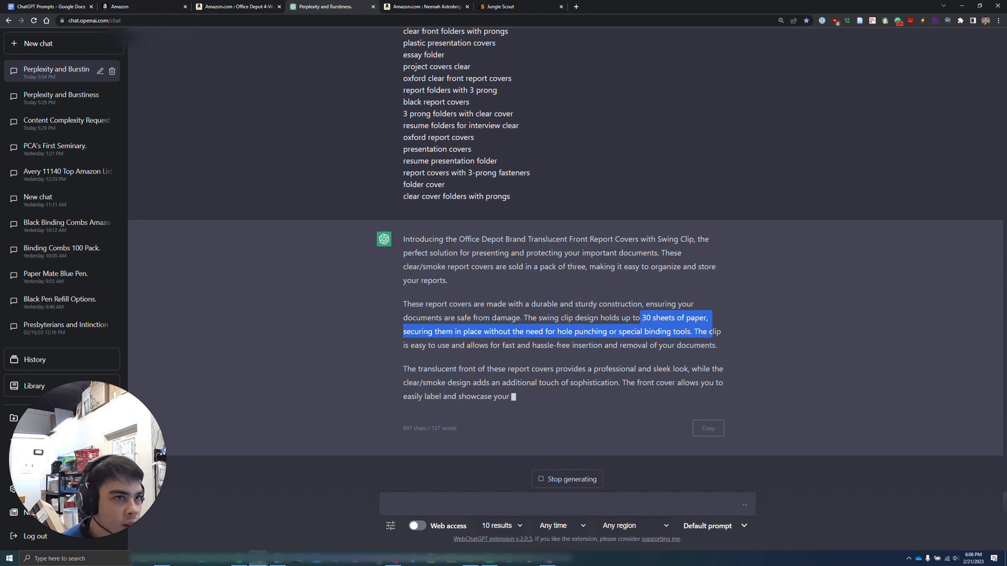
left_click(489, 243)
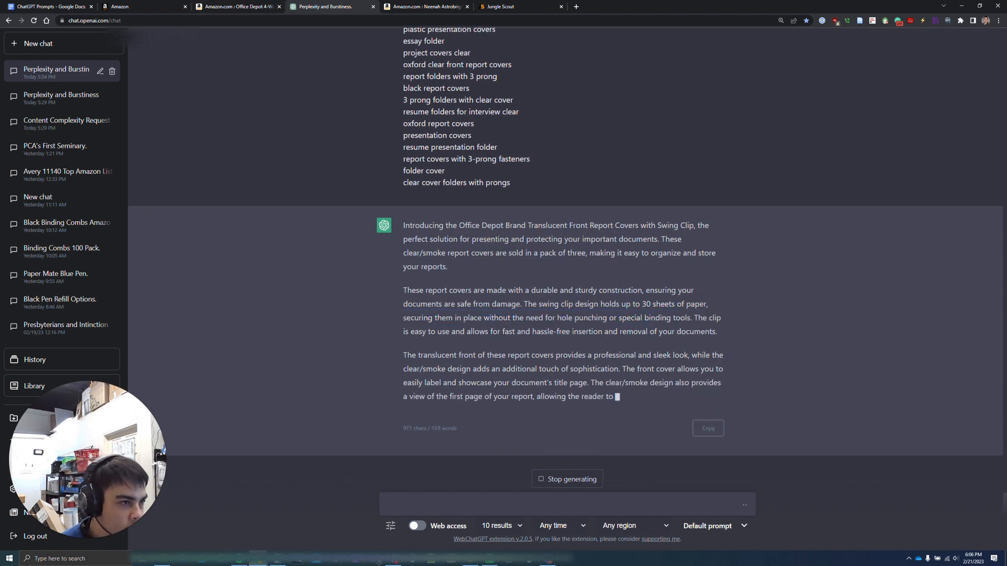
left_click_drag(459, 225, 691, 174)
right_click(685, 179)
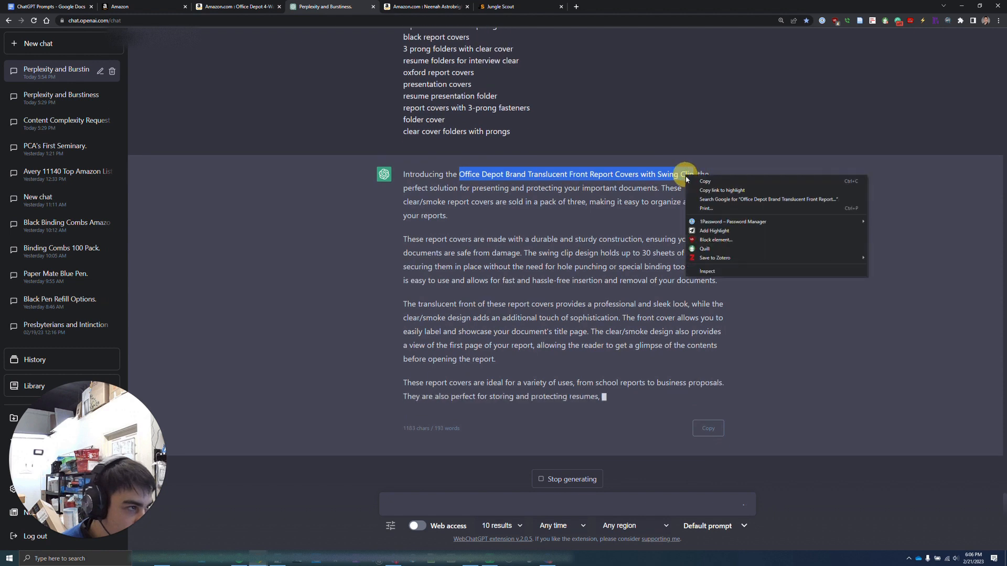
left_click(706, 199)
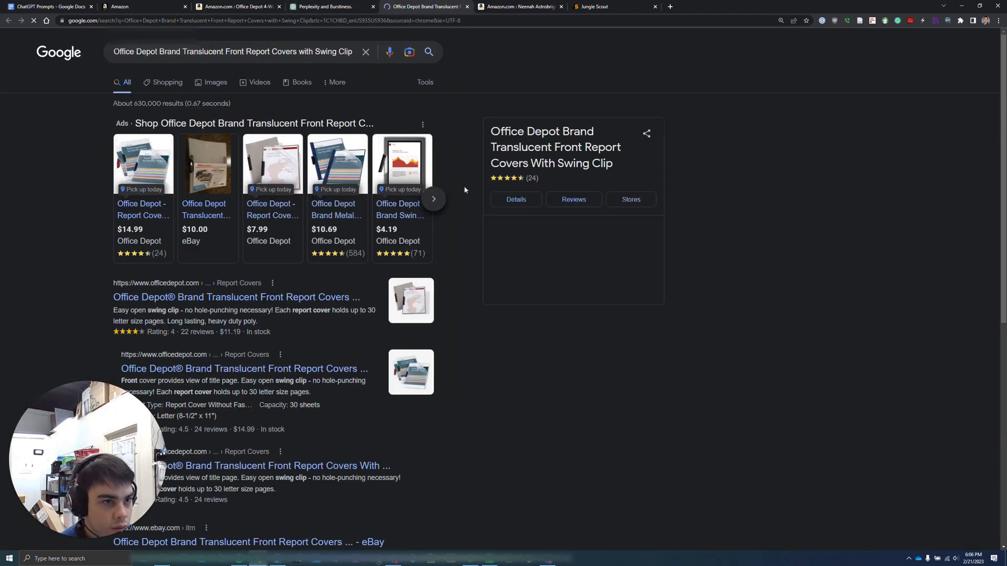
left_click(324, 297)
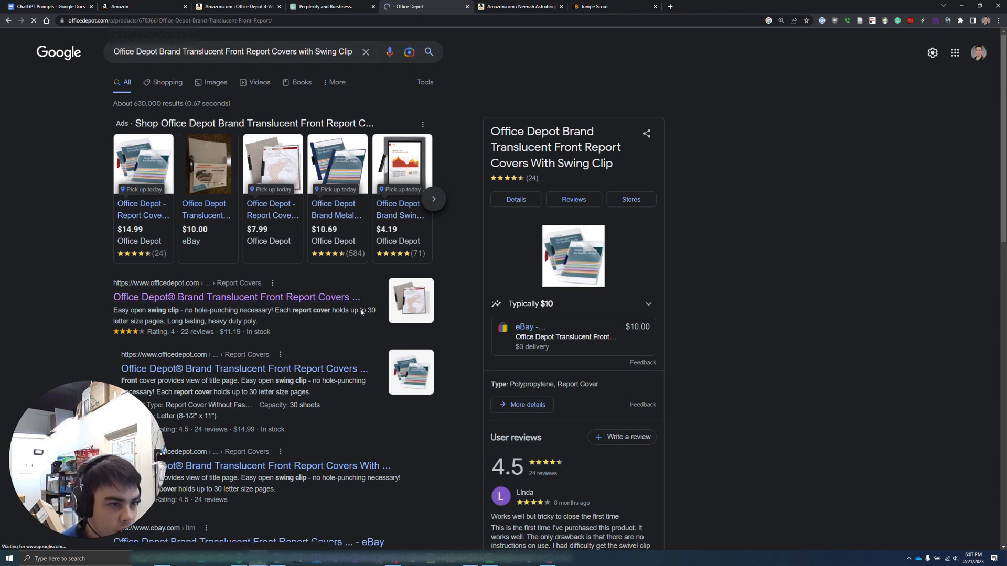
scroll(379, 298, "down", 6)
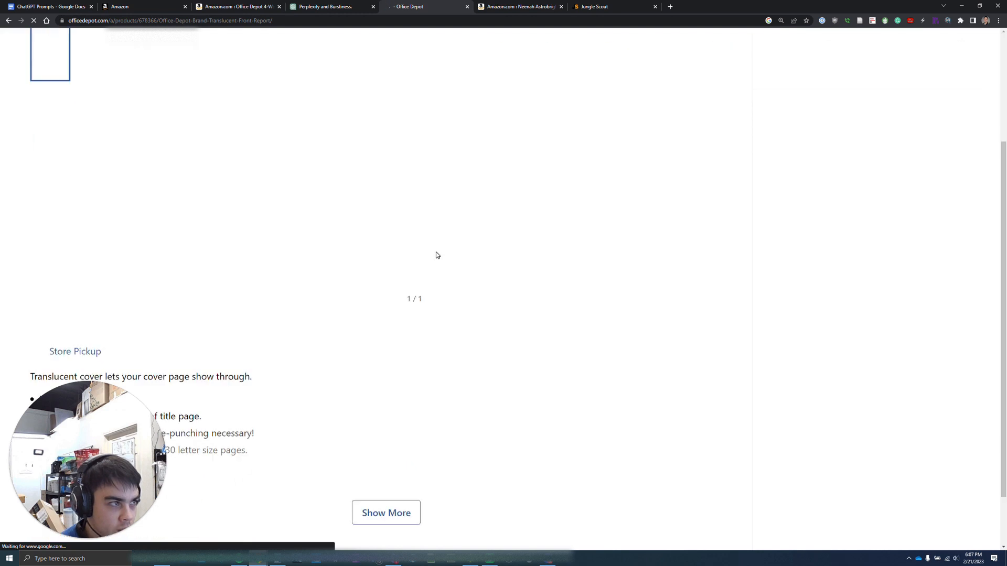
left_click_drag(61, 318, 251, 313)
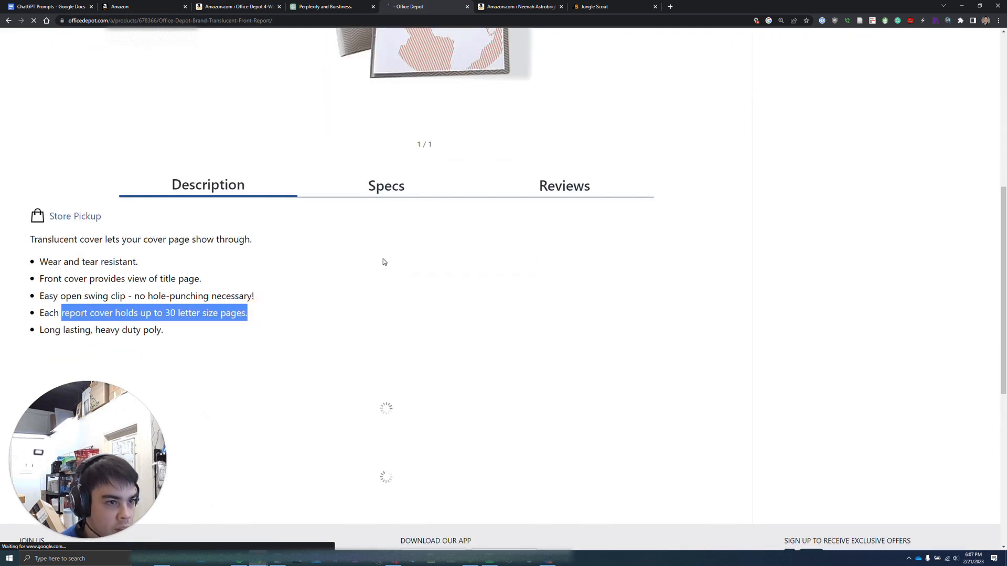
- Read the rest of the generated report cover description in ChatGPT and highlight its eco-friendly, recycled-materials claim
left_click(325, 6)
scroll(598, 254, "up", 3)
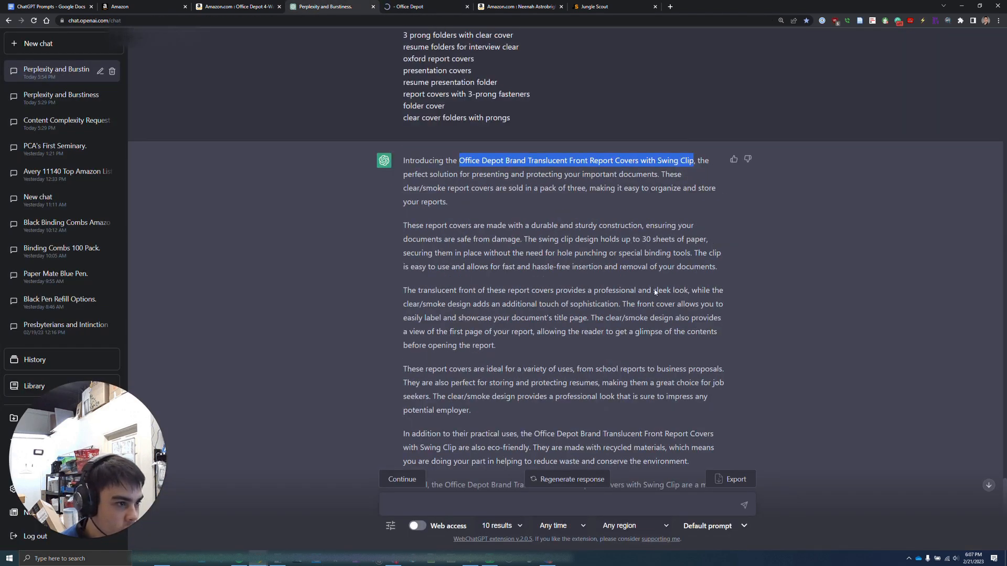
scroll(655, 292, "down", 2)
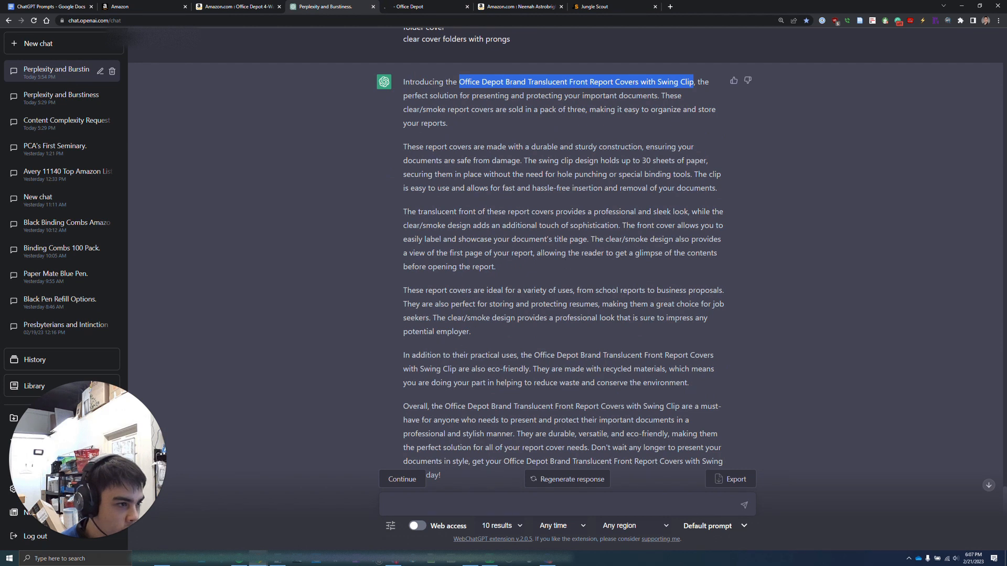
scroll(525, 391, "down", 2)
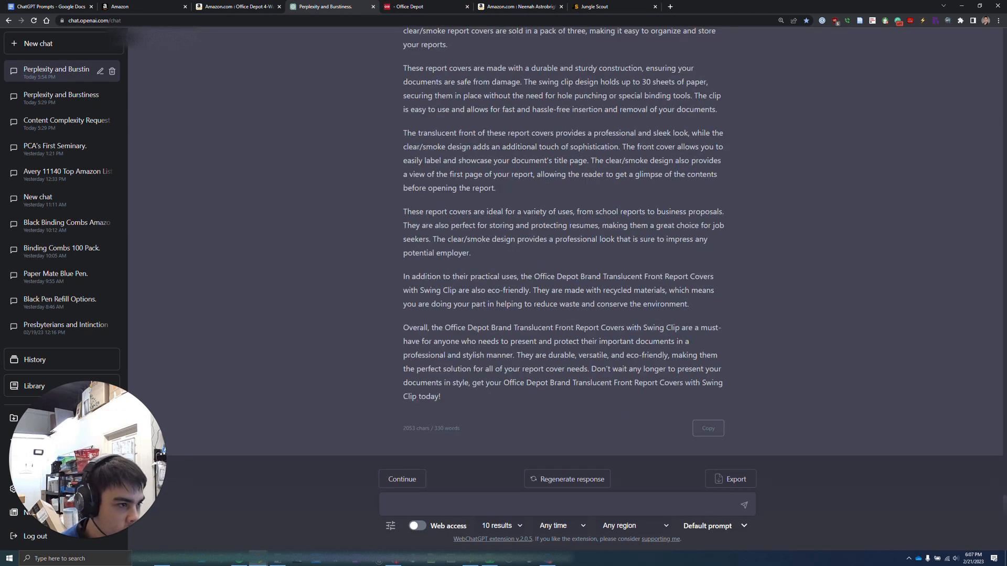
left_click_drag(690, 304, 585, 290)
- Check the recycled-materials claim against the specs and reviews on the Office Depot product page, dismissing the email sign-up offer
left_click(385, 5)
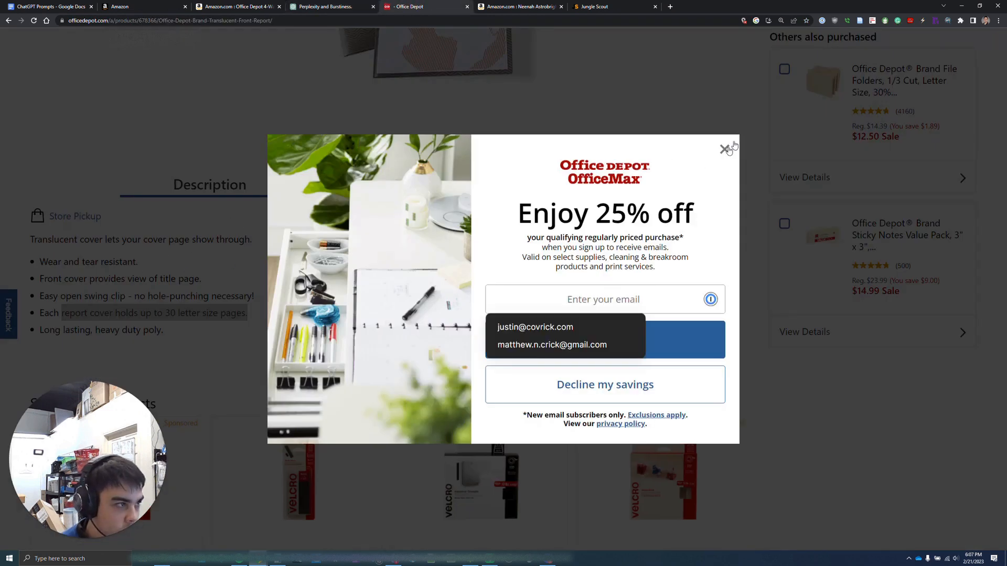
left_click(725, 150)
left_click(388, 185)
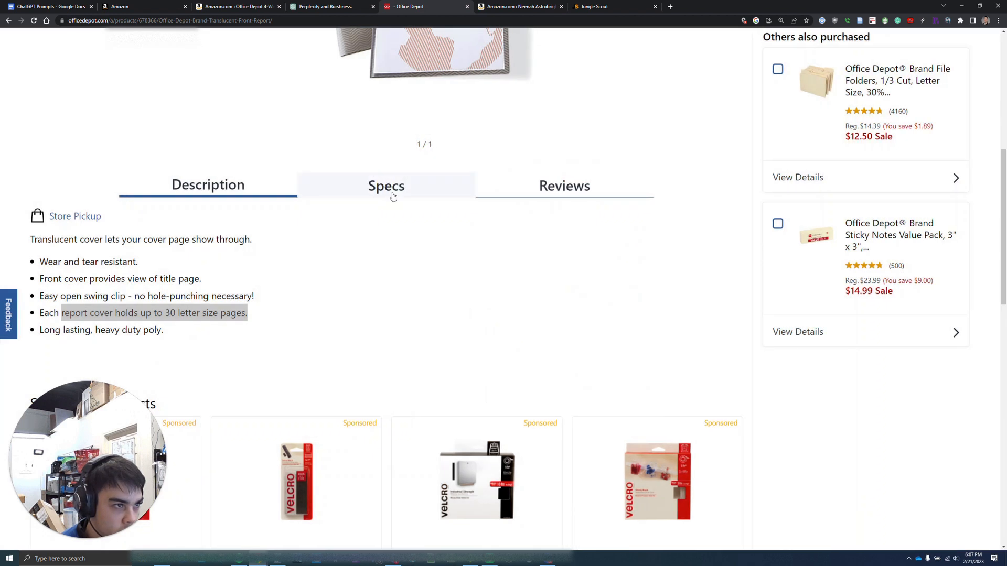
scroll(381, 239, "down", 1)
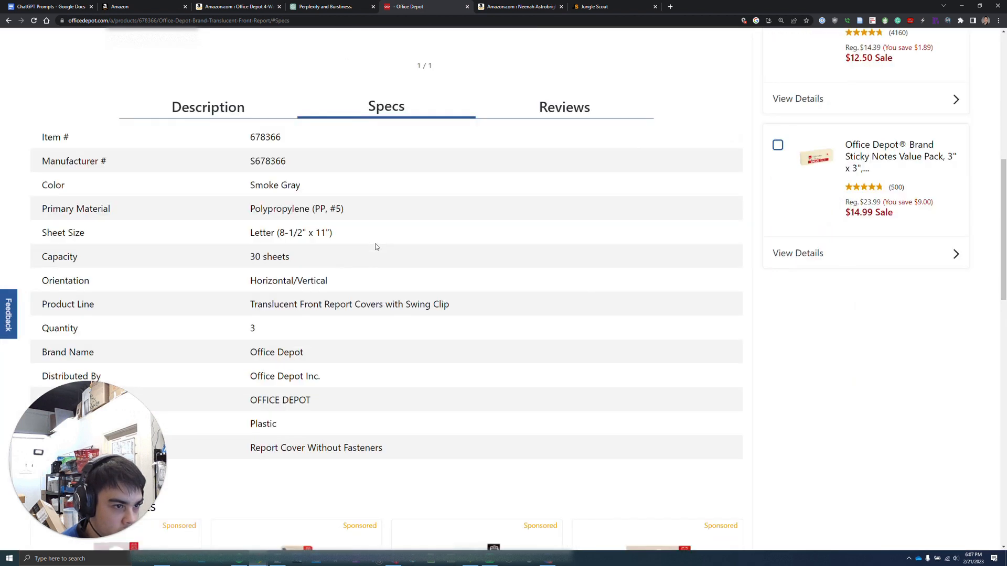
left_click(573, 106)
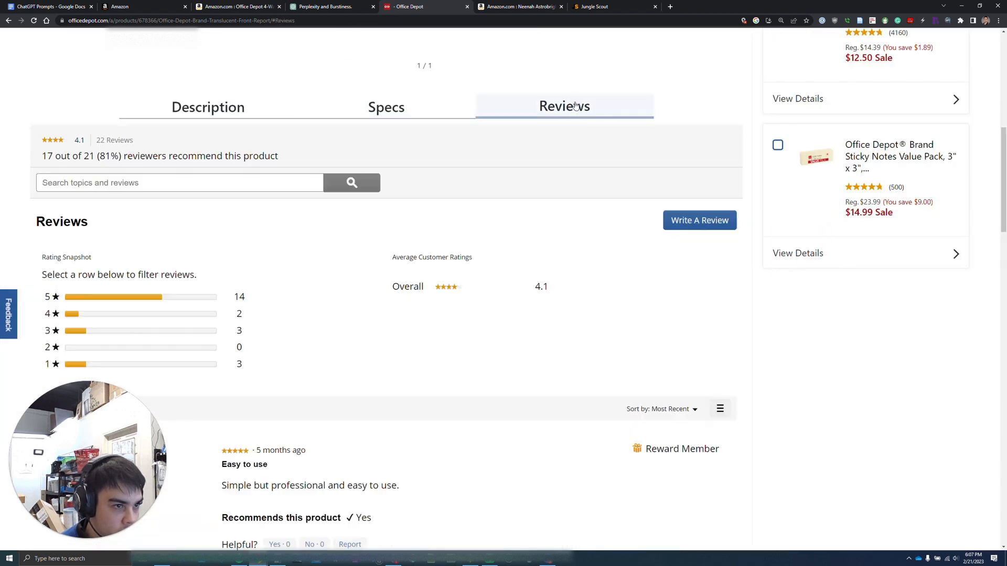
left_click(425, 101)
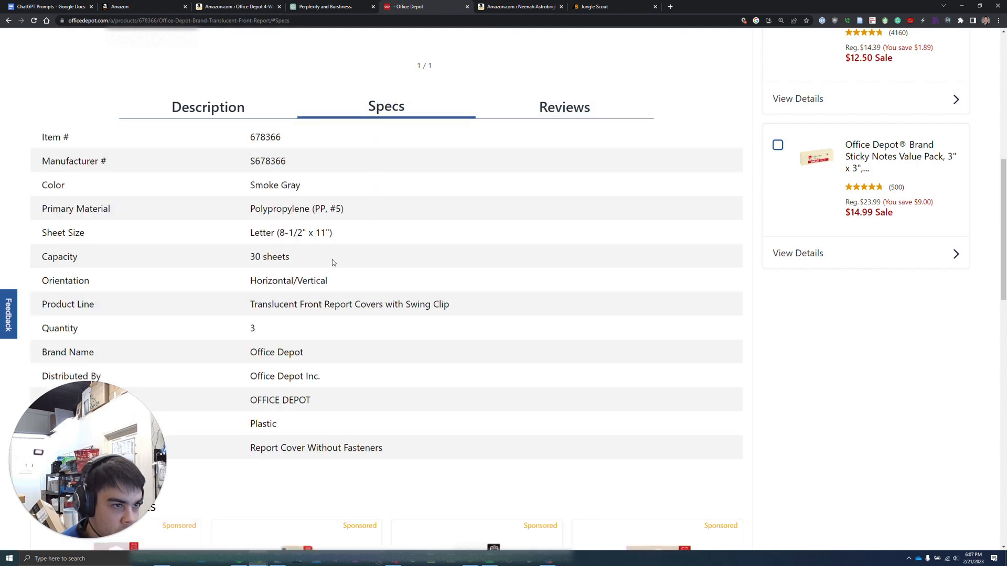
scroll(313, 236, "down", 1)
scroll(313, 236, "up", 7)
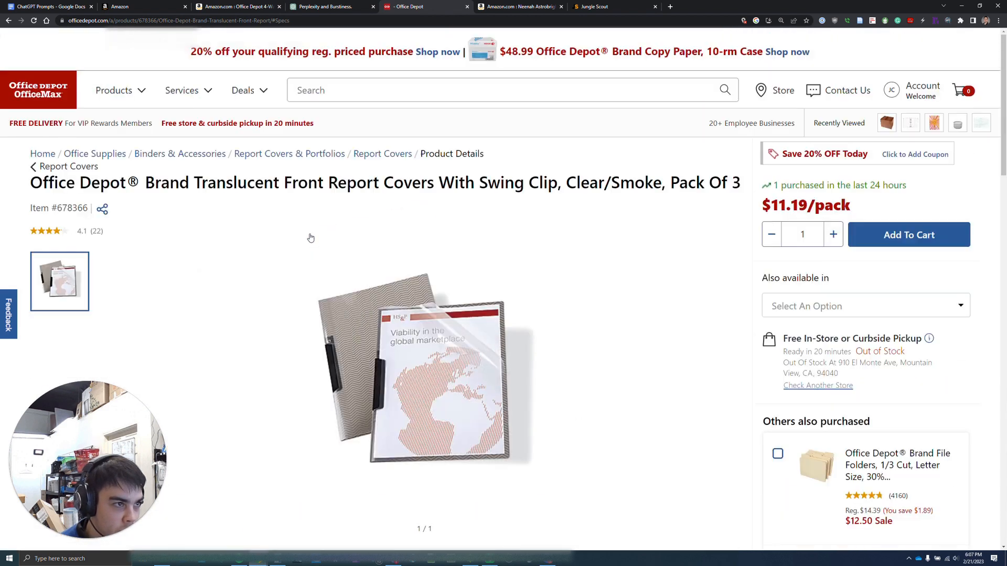
scroll(310, 237, "down", 5)
scroll(309, 237, "up", 3)
scroll(311, 236, "down", 4)
scroll(310, 230, "up", 4)
scroll(310, 228, "down", 4)
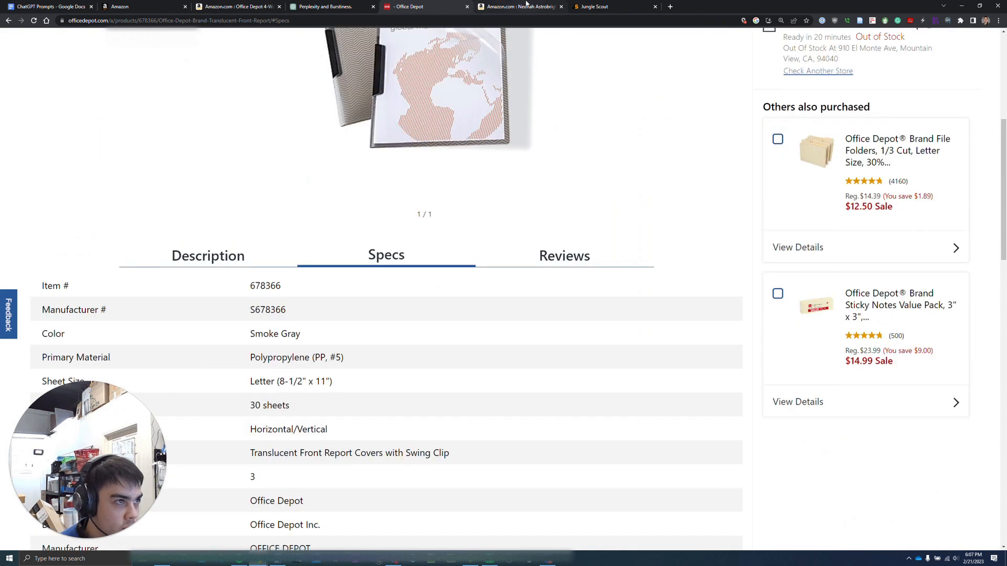
- Copy the full generated description from ChatGPT into the report covers' Product Description in Seller Central and enlarge the text box
left_click(526, 7)
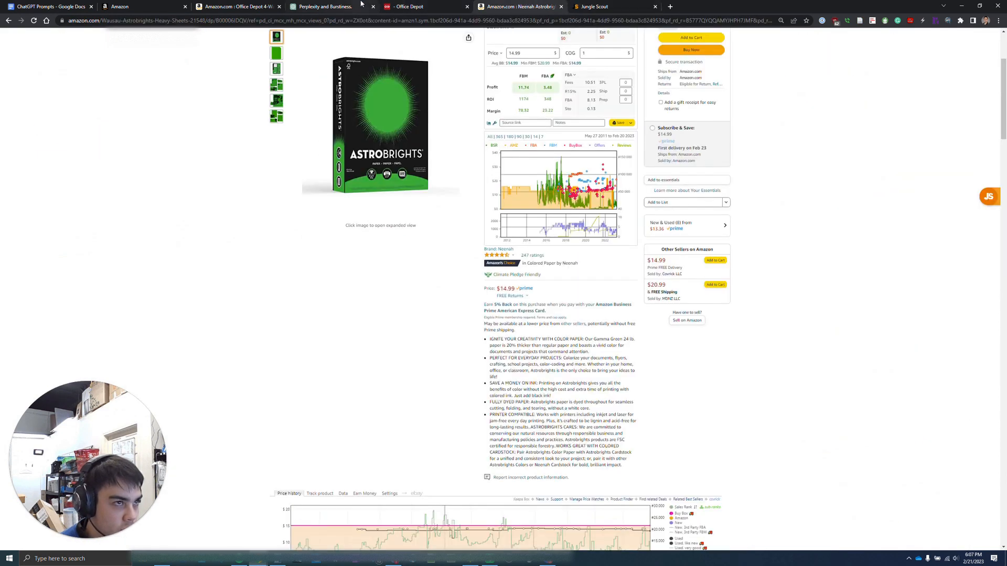
left_click(361, 5)
left_click(505, 321)
left_click_drag(485, 395, 407, 162)
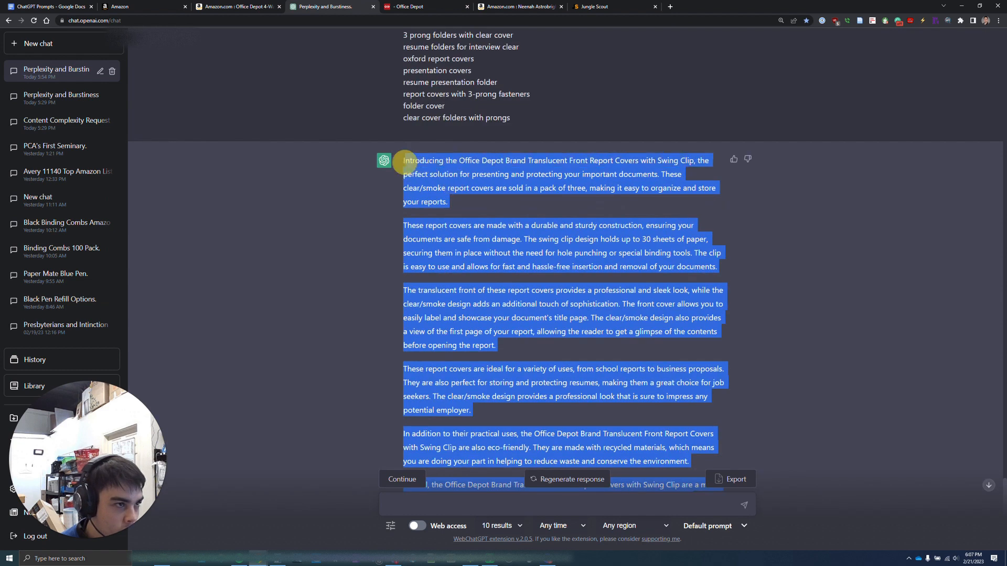
right_click(427, 163)
left_click(439, 173)
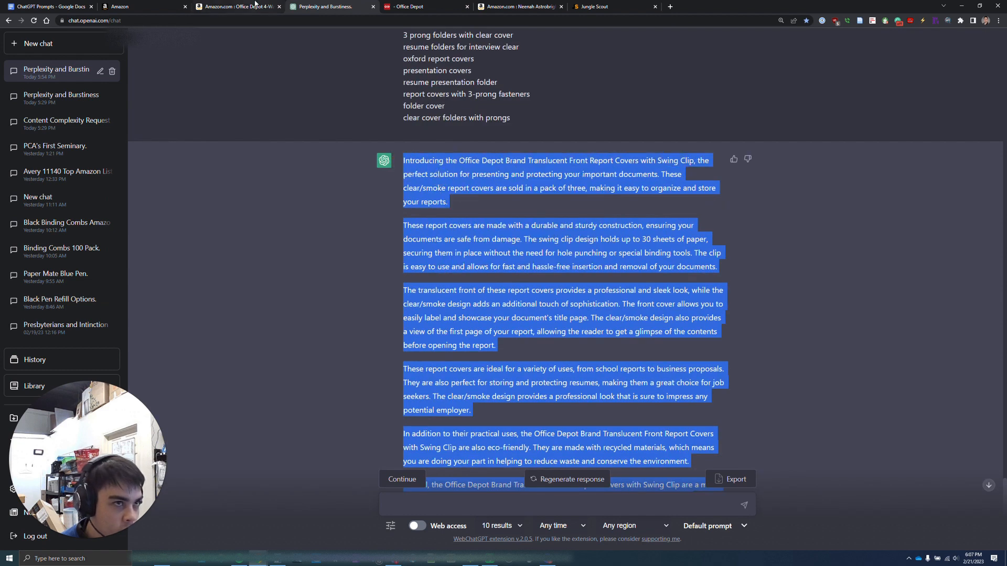
left_click(236, 7)
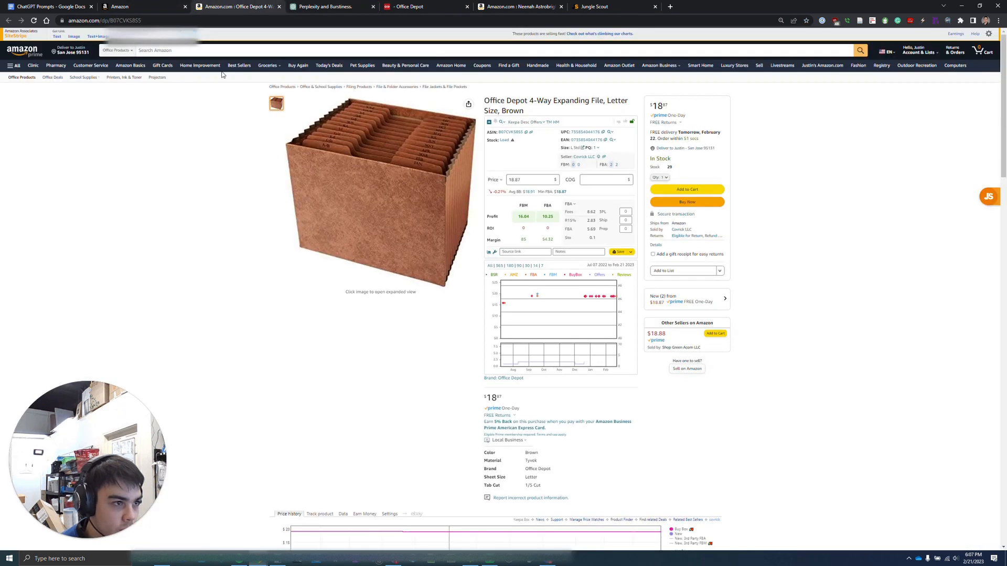
left_click(120, 6)
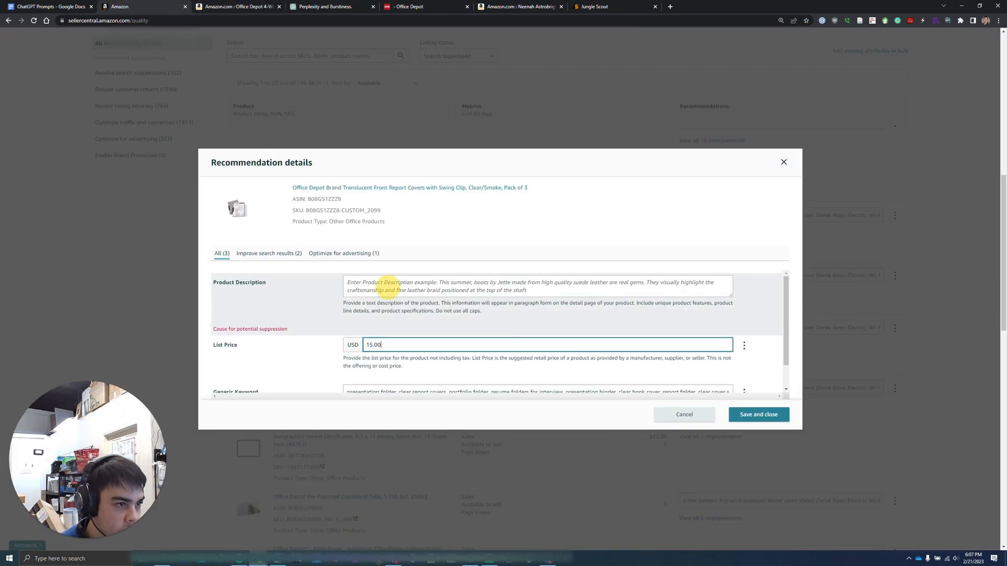
right_click(388, 287)
left_click(416, 350)
left_click_drag(730, 294, 721, 386)
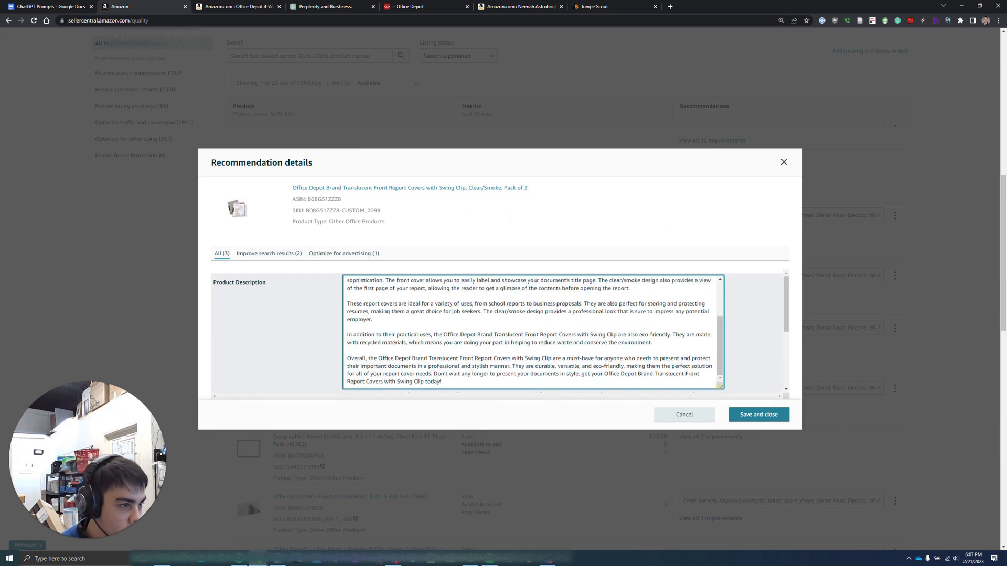
- Delete the eco-friendly, recycled-materials paragraph from the description and reword the closing paragraph's claim to "They are durable and versatile"
left_click_drag(675, 341, 341, 334)
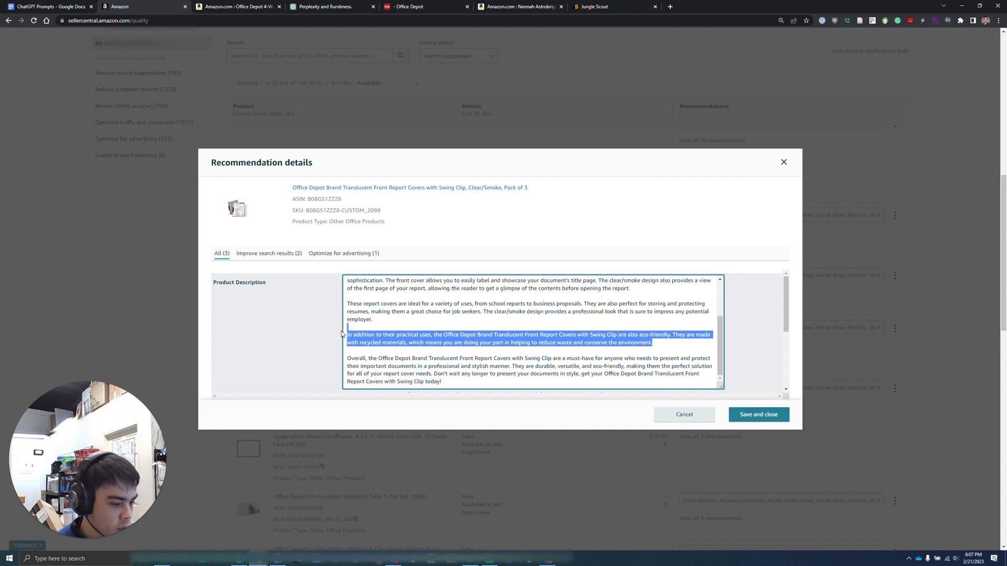
key("BackSpace")
key("BackSpace")
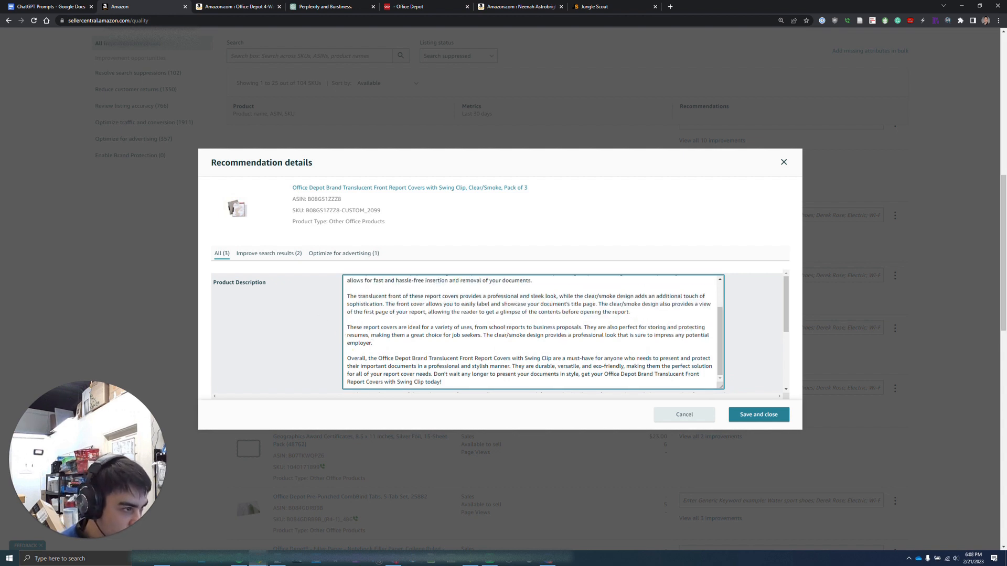
left_click_drag(625, 366, 581, 367)
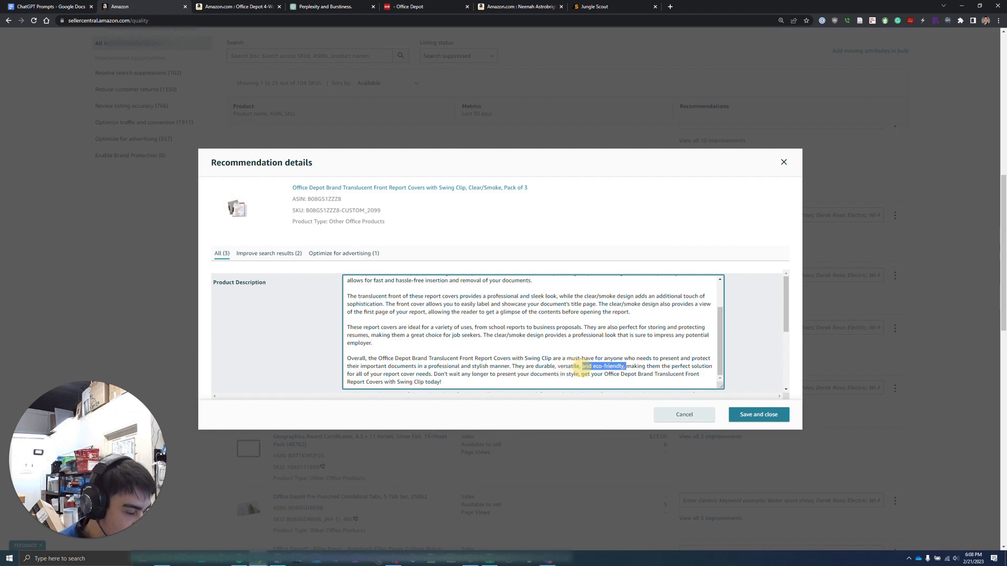
key("BackSpace")
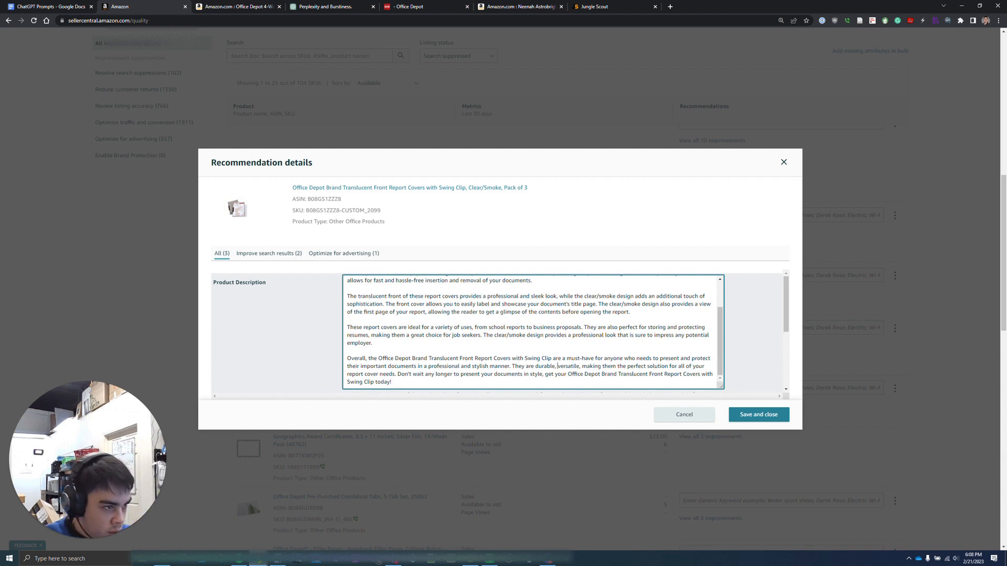
type("and")
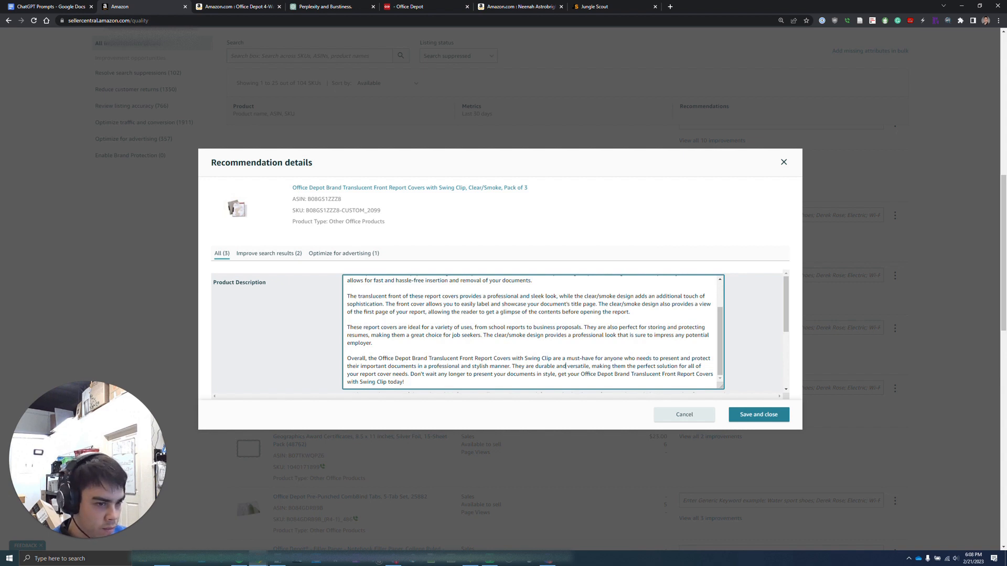
- Review the report covers' description, list price and generic keywords, and save the listing changes
scroll(533, 331, "up", 1)
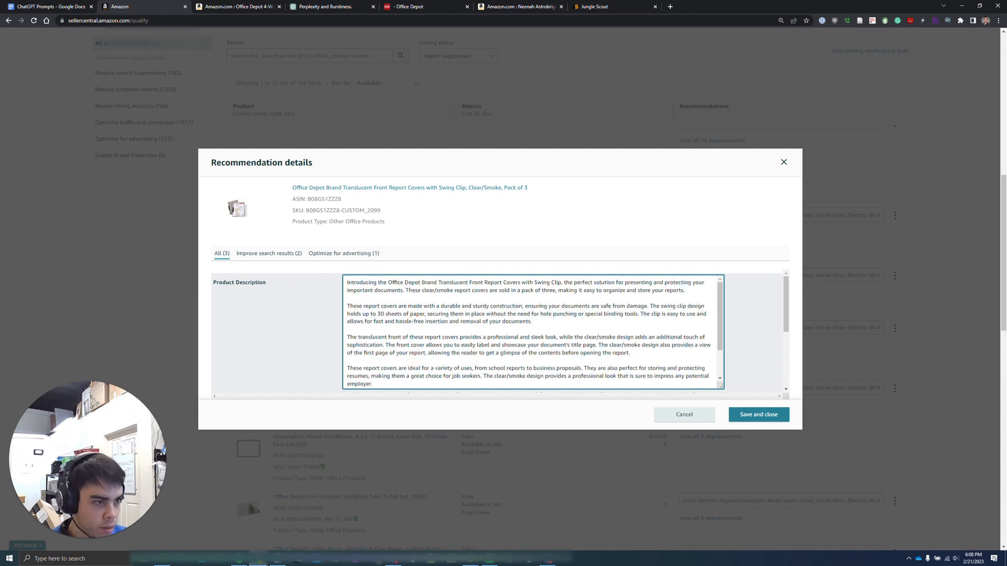
scroll(532, 331, "up", 2)
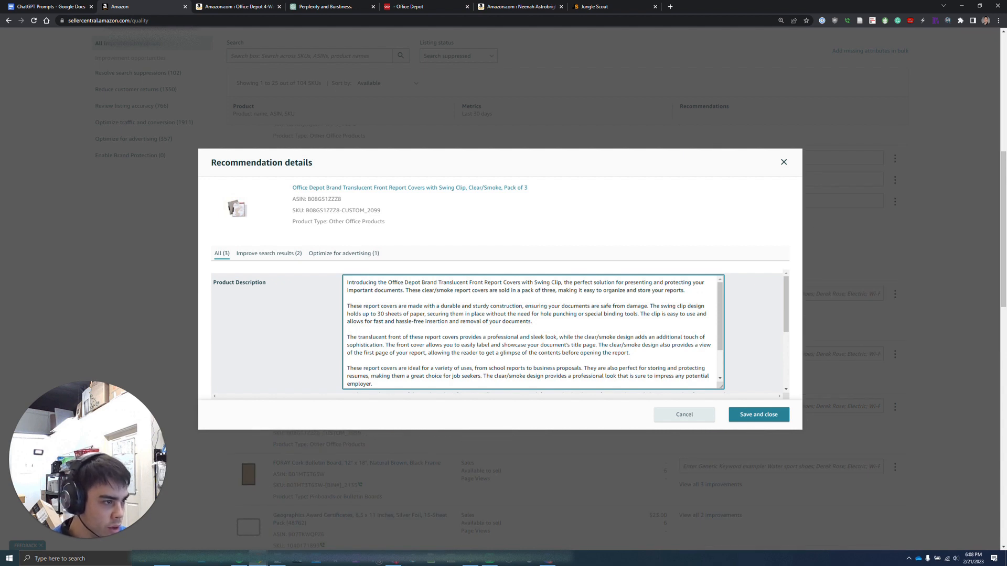
scroll(532, 331, "down", 5)
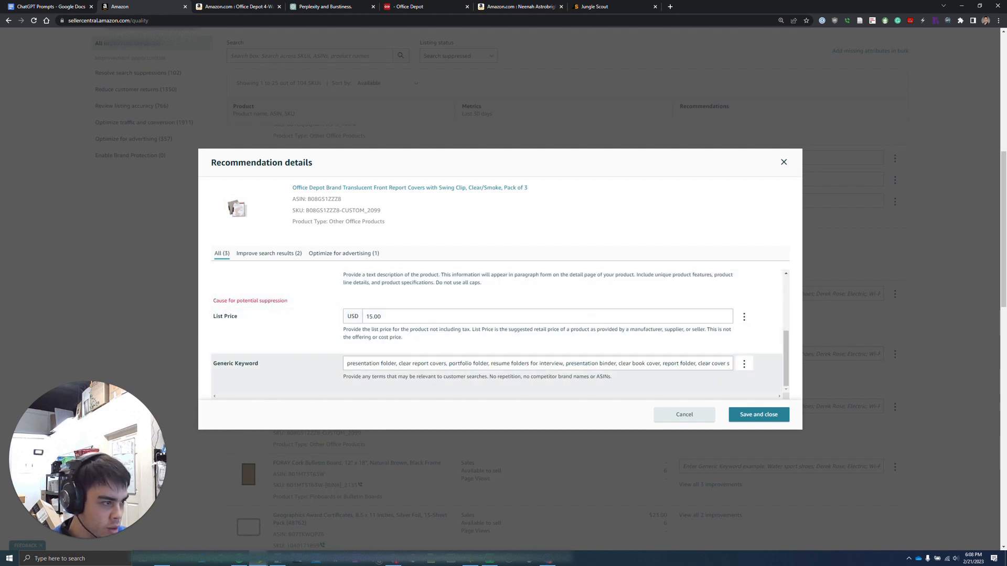
left_click(757, 414)
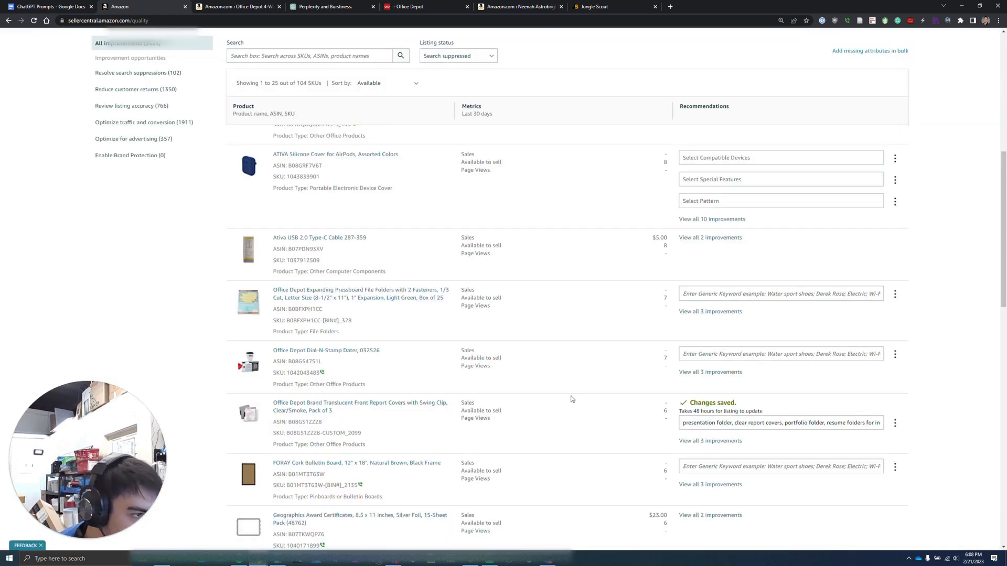
left_click_drag(786, 412, 681, 404)
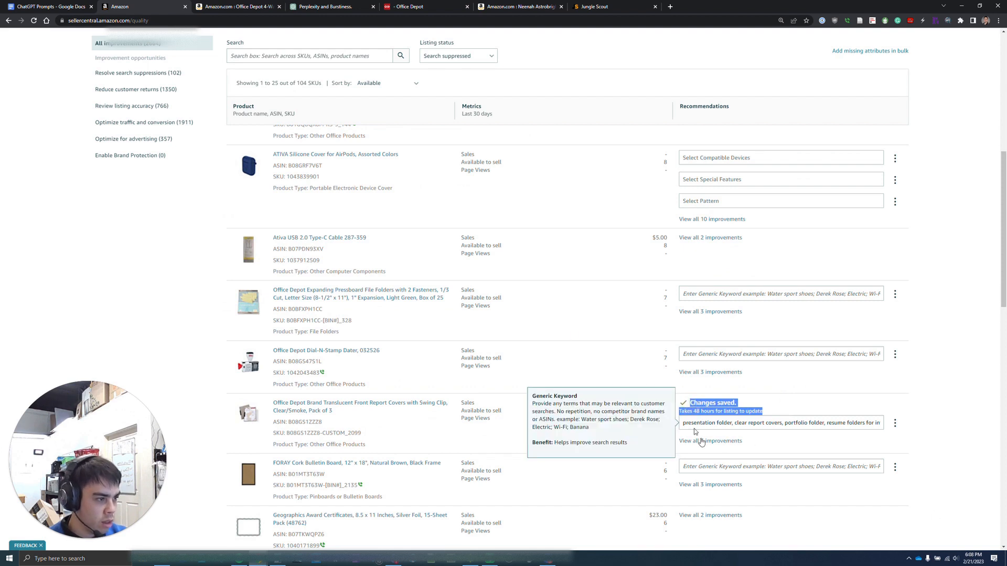
scroll(596, 366, "up", 8)
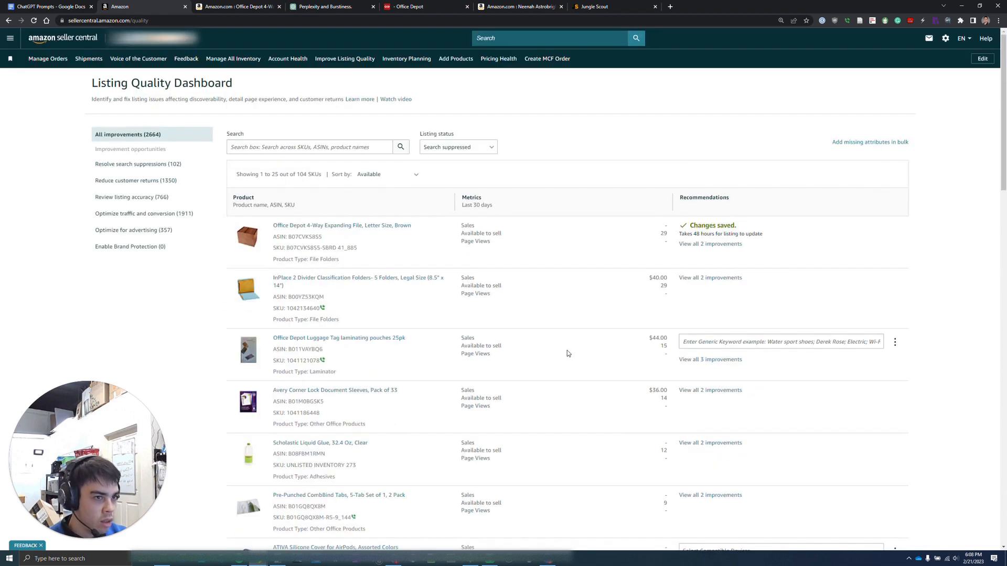
- Reload the Listing Quality Dashboard, filter the listings by Search suppressed status and sort them by Available
left_click(34, 21)
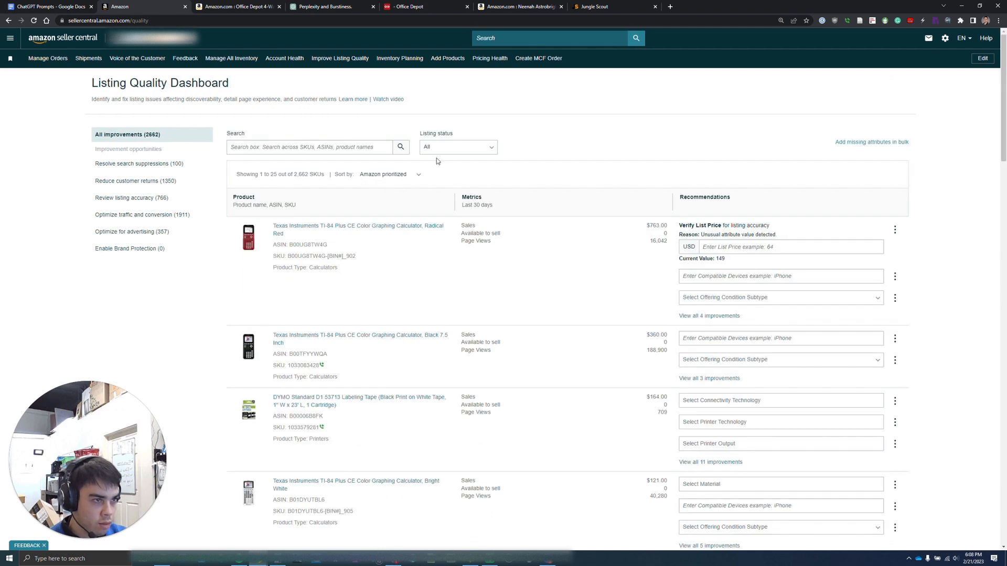
left_click(438, 148)
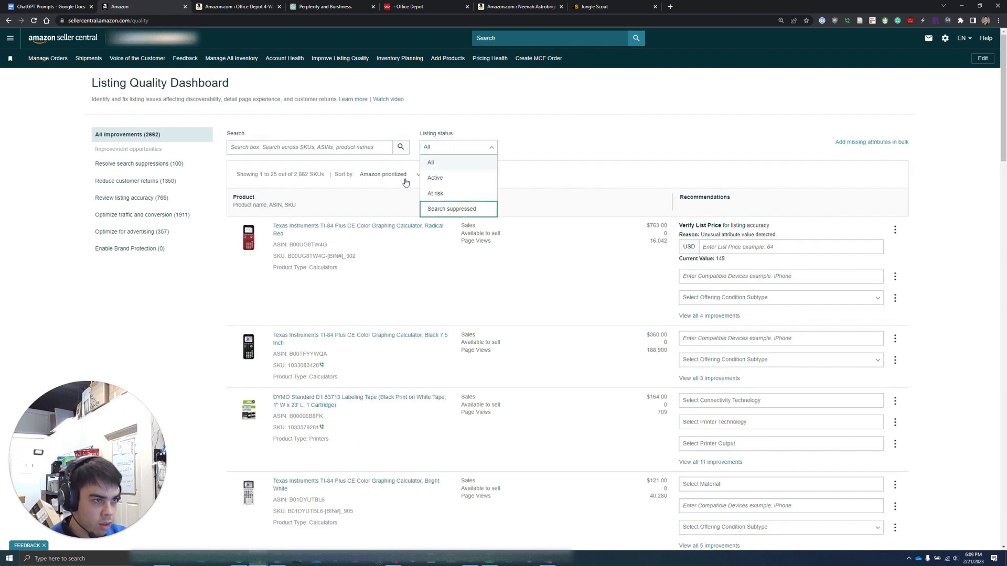
key("Return")
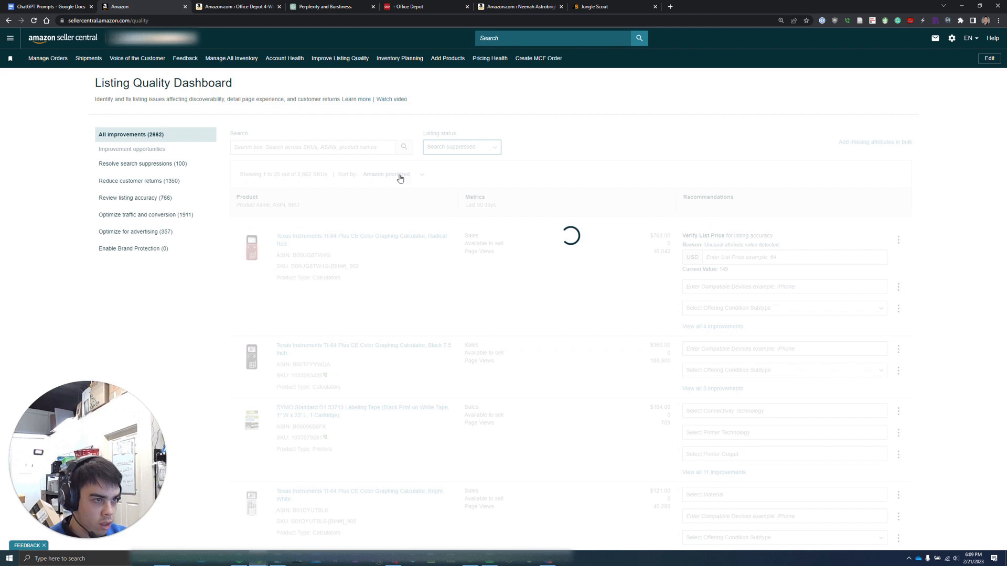
left_click(410, 174)
left_click(409, 219)
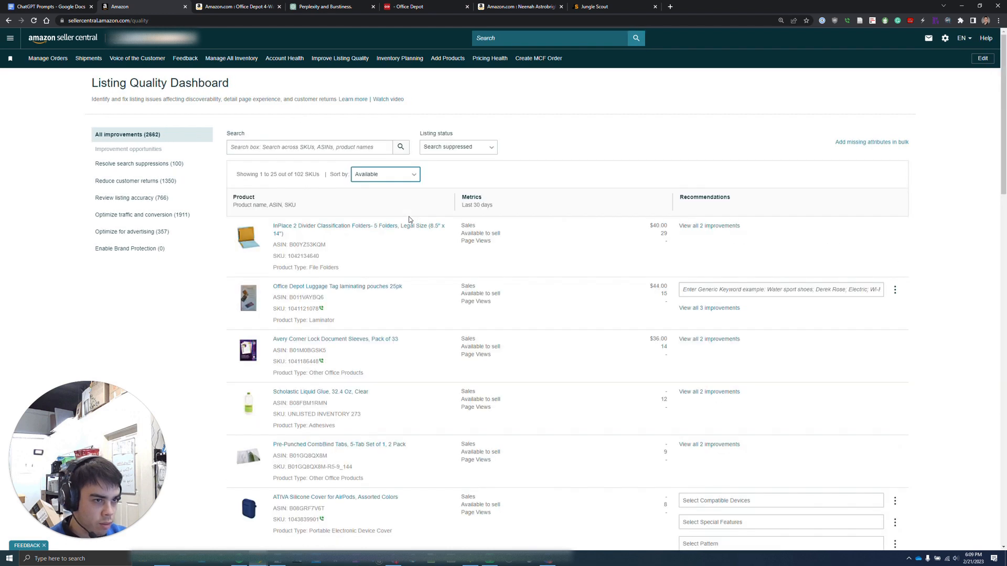
- Look through the remaining search-suppressed listings and their recommended improvements
scroll(433, 284, "down", 15)
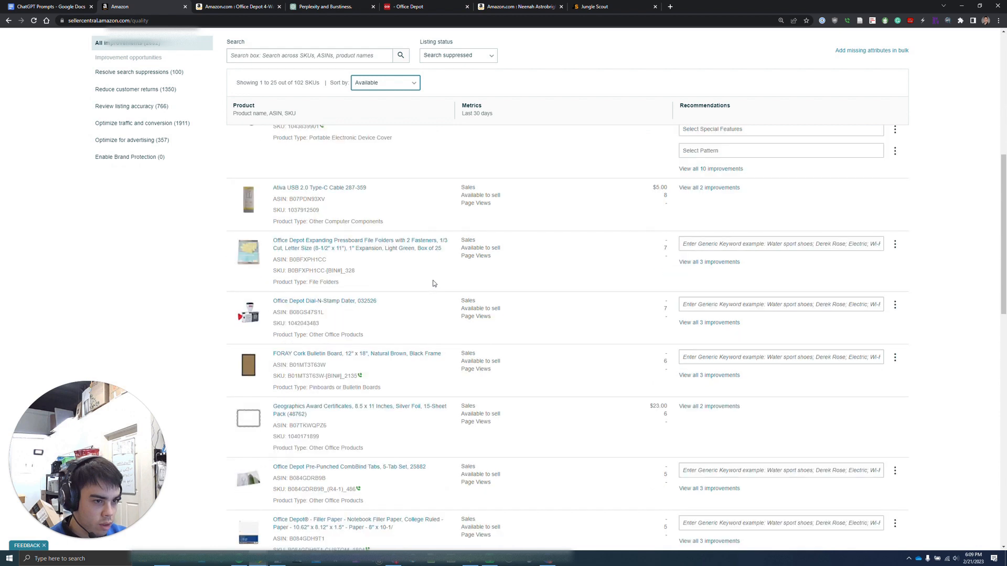
scroll(433, 280, "down", 12)
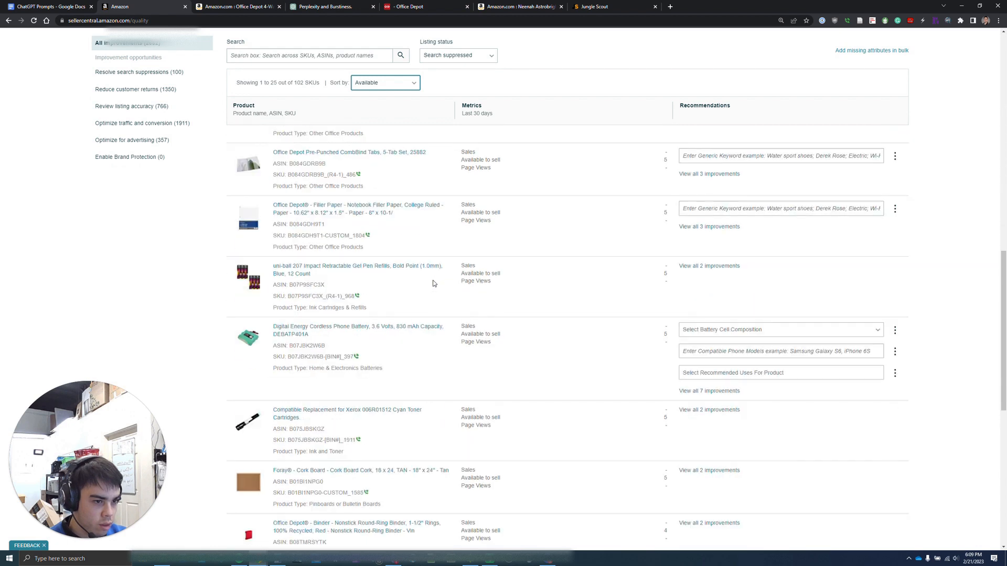
scroll(432, 283, "down", 2)
scroll(432, 283, "up", 8)
scroll(432, 283, "up", 7)
scroll(324, 258, "up", 2)
scroll(315, 314, "down", 3)
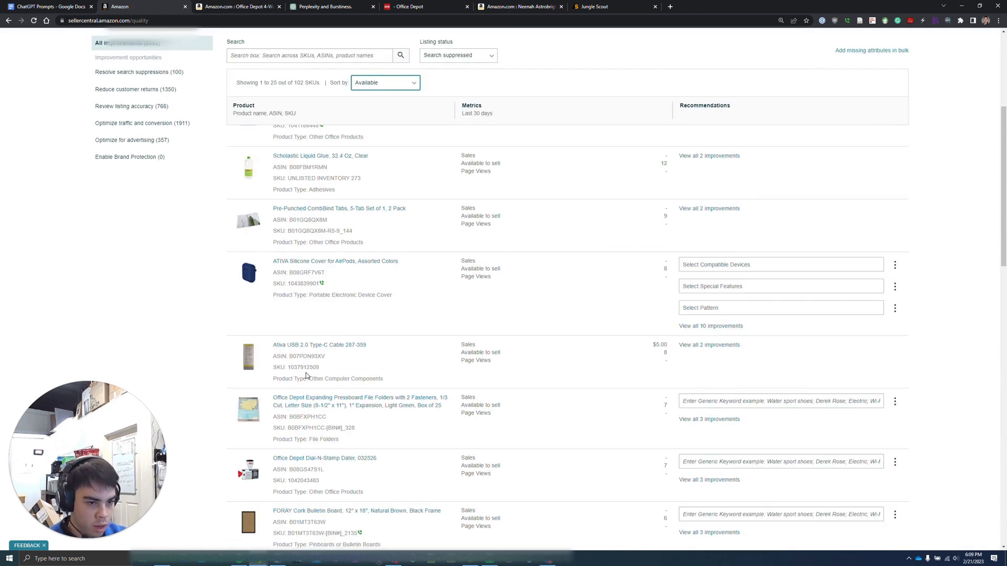
scroll(307, 376, "down", 2)
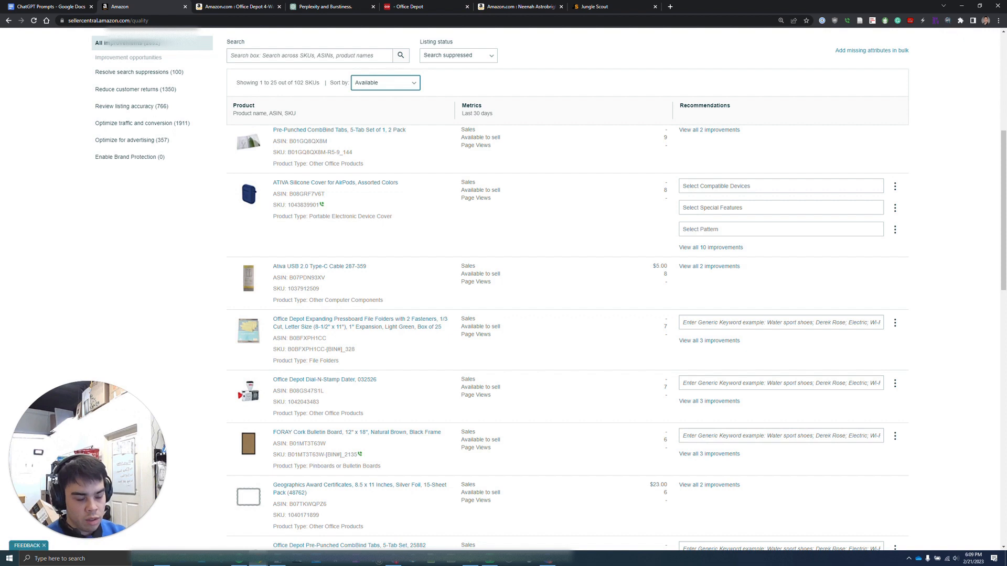